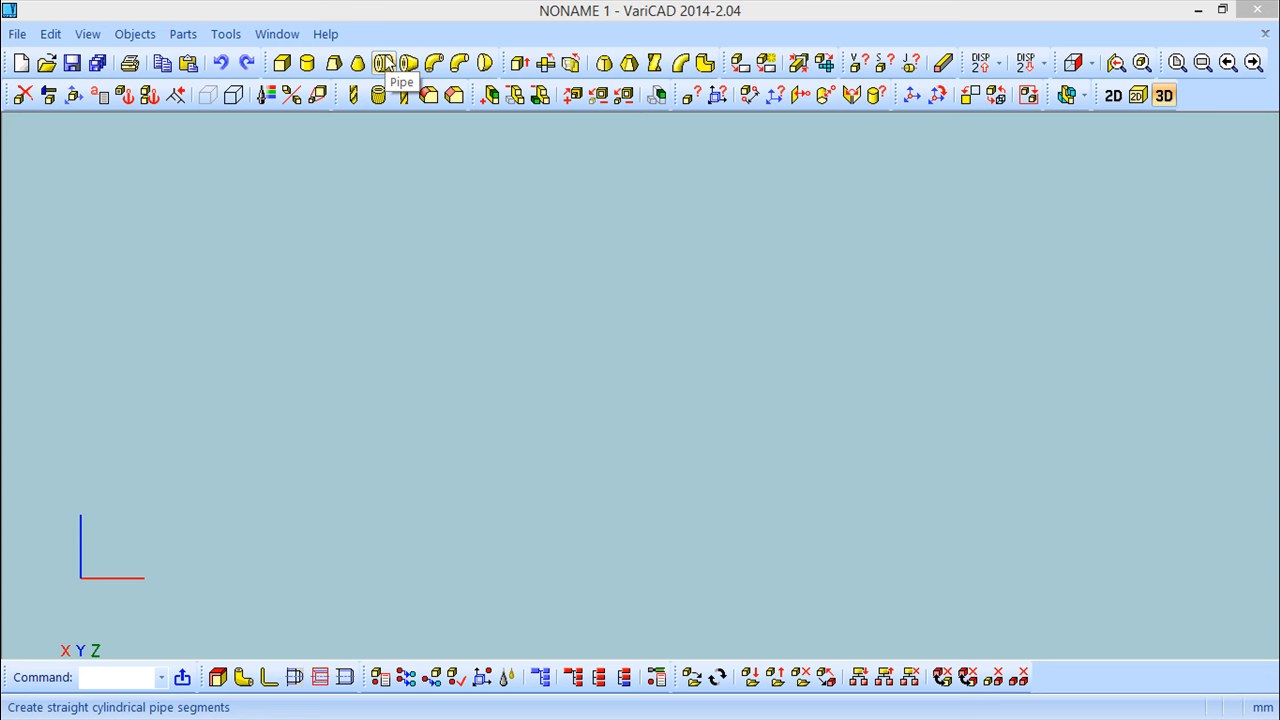
left_click(385, 64)
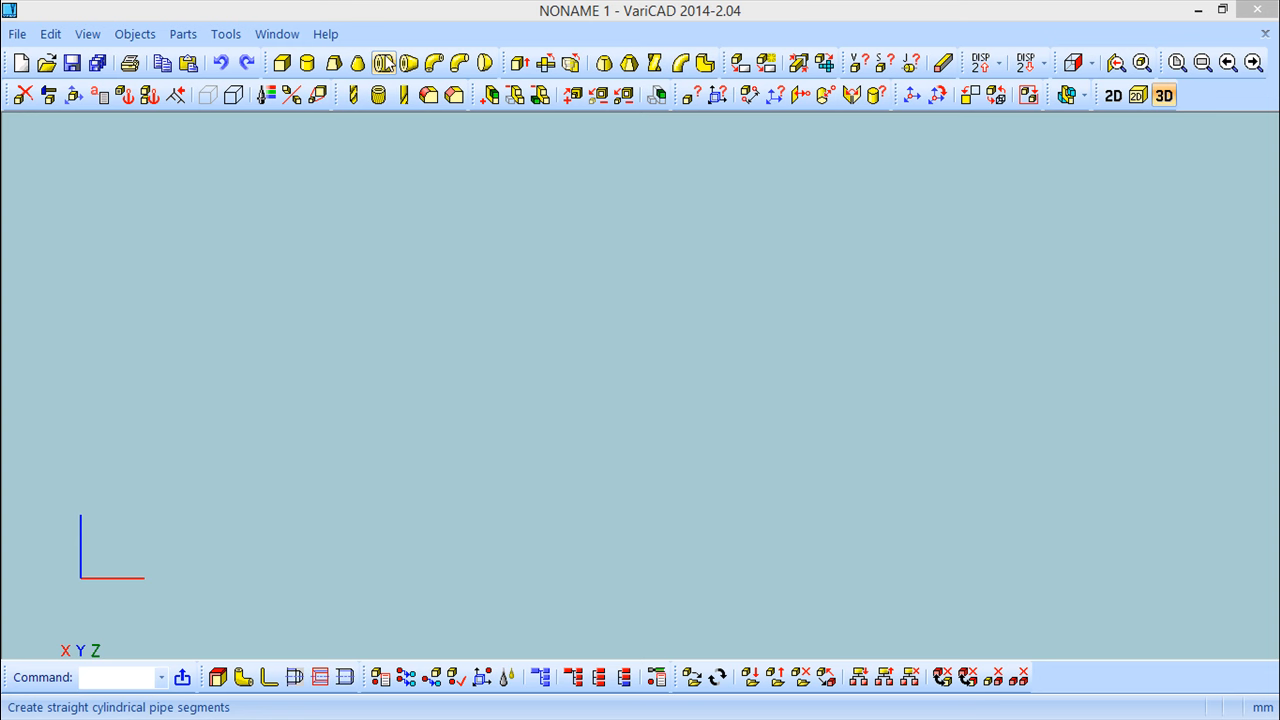
left_click(1113, 96)
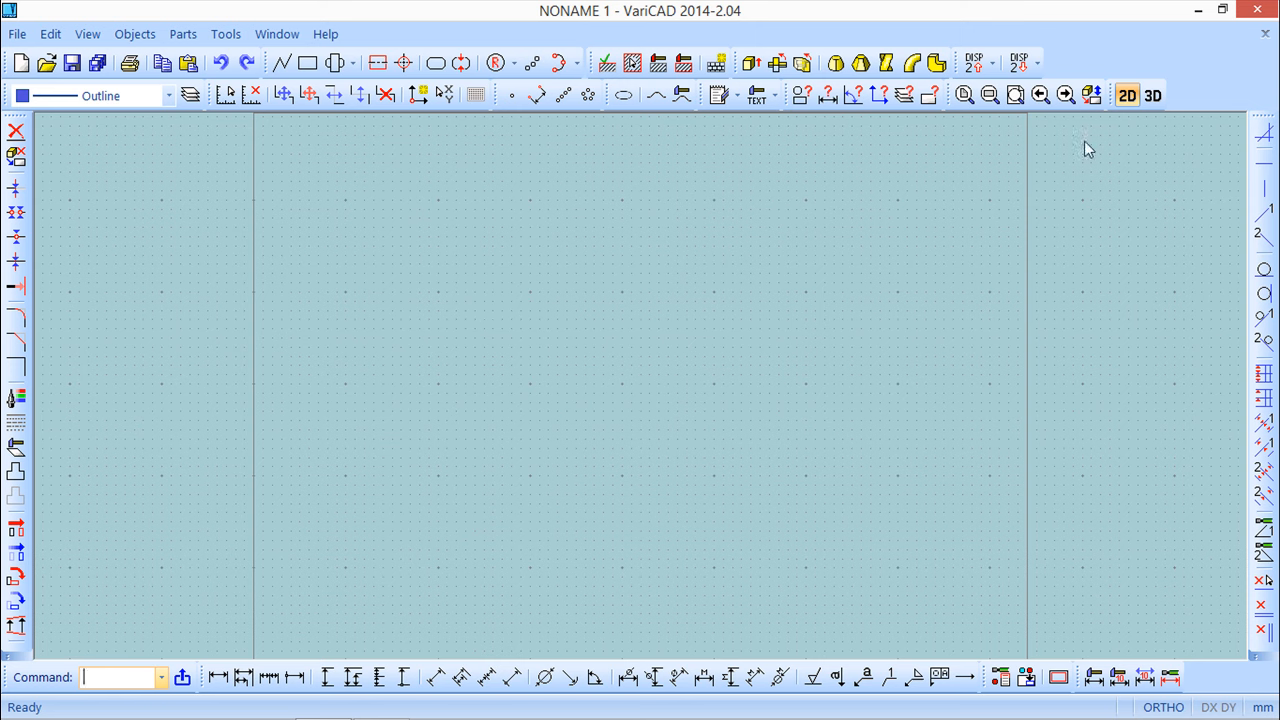
left_click(1152, 95)
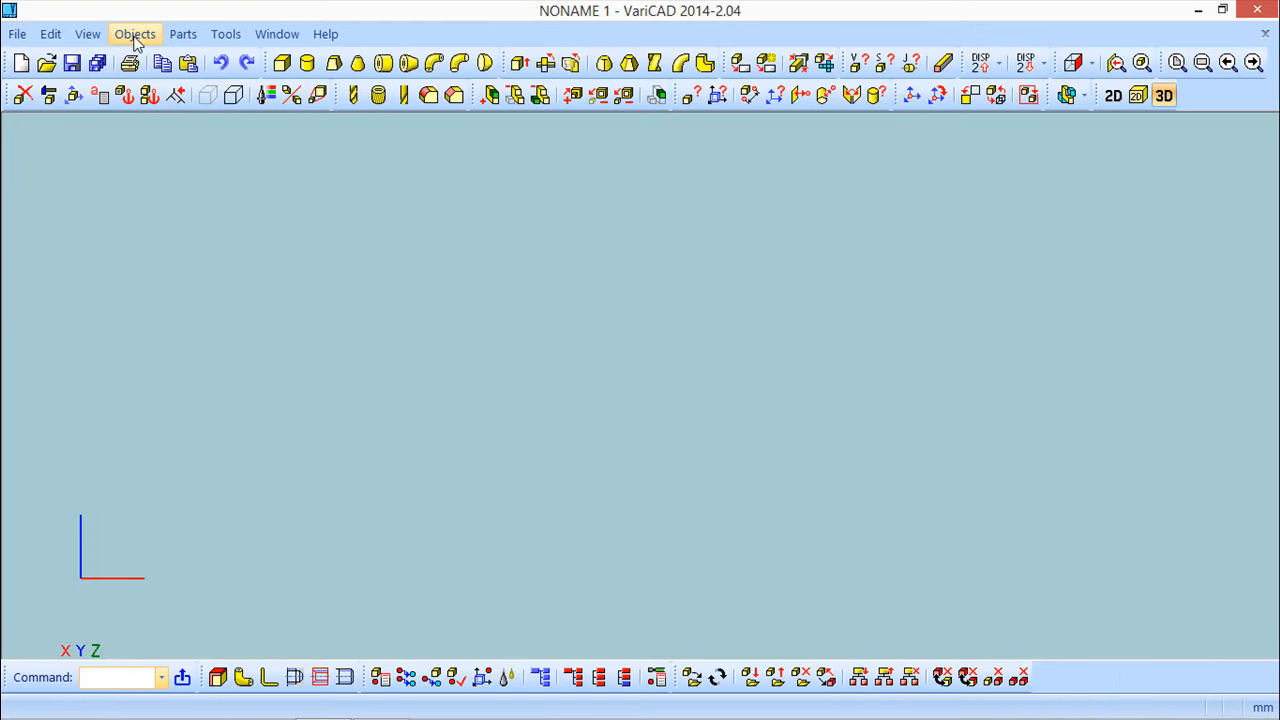
left_click(135, 34)
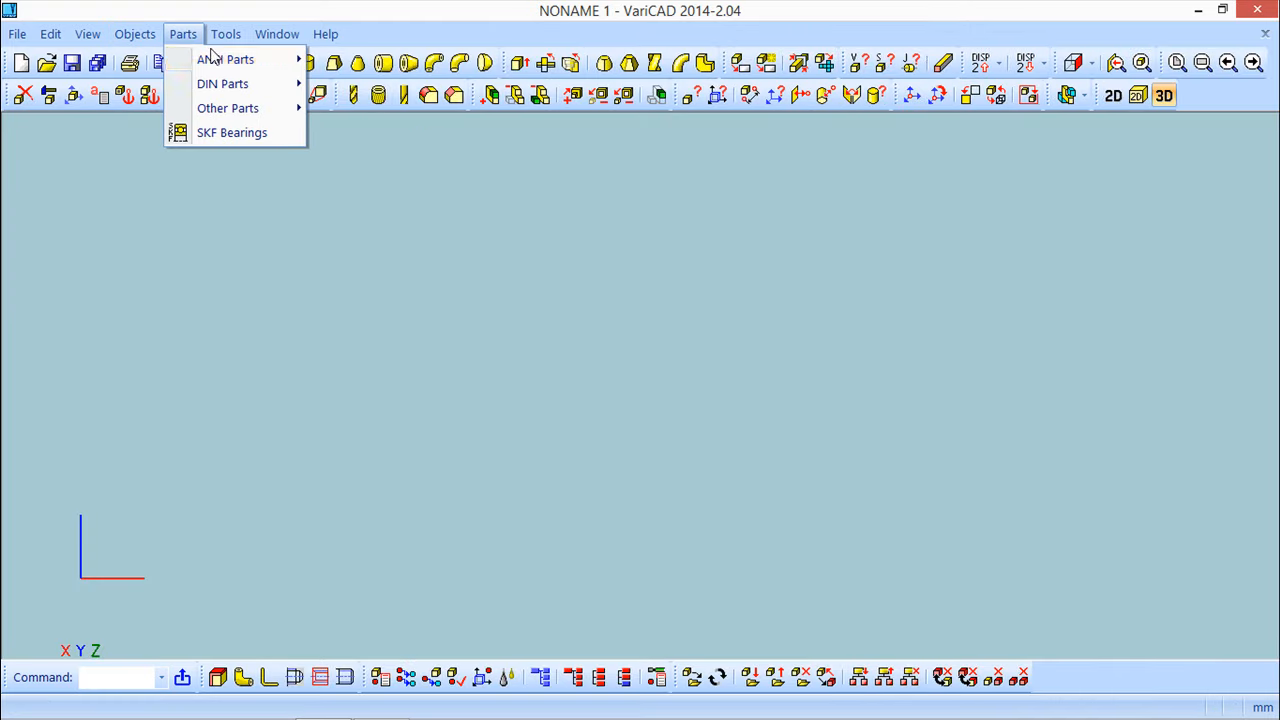
mouse_move(140, 58)
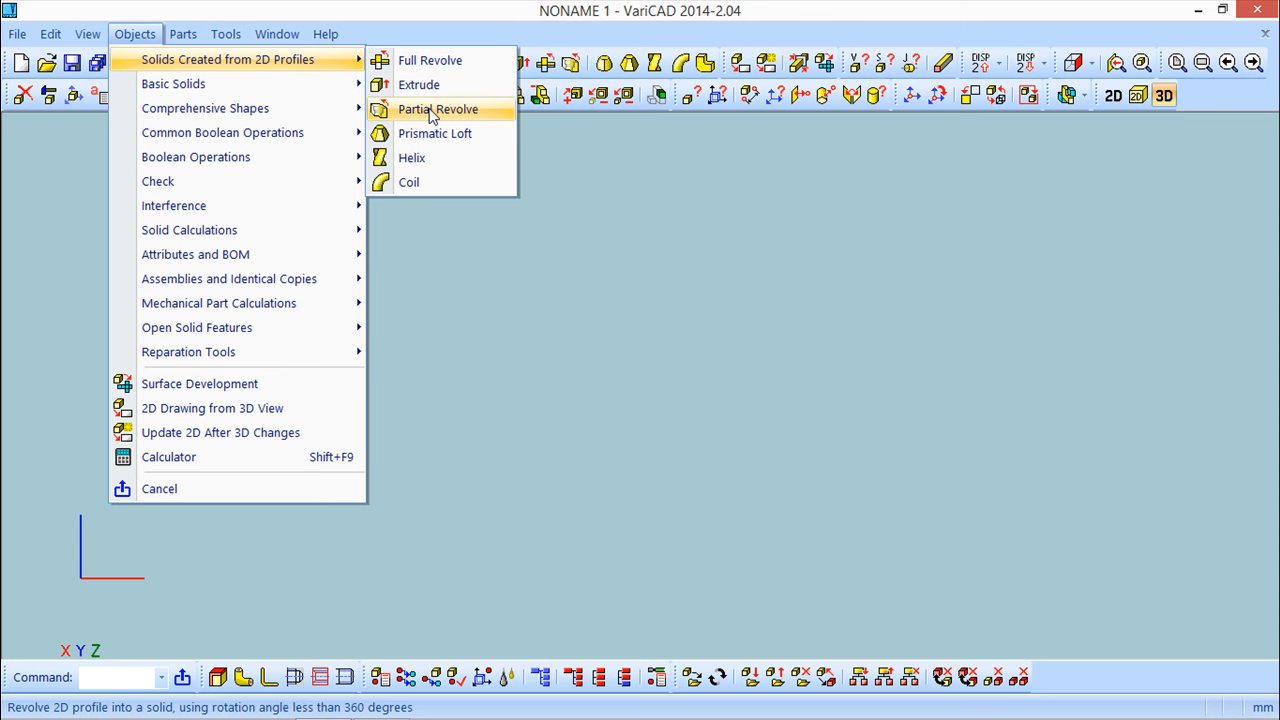
left_click(457, 11)
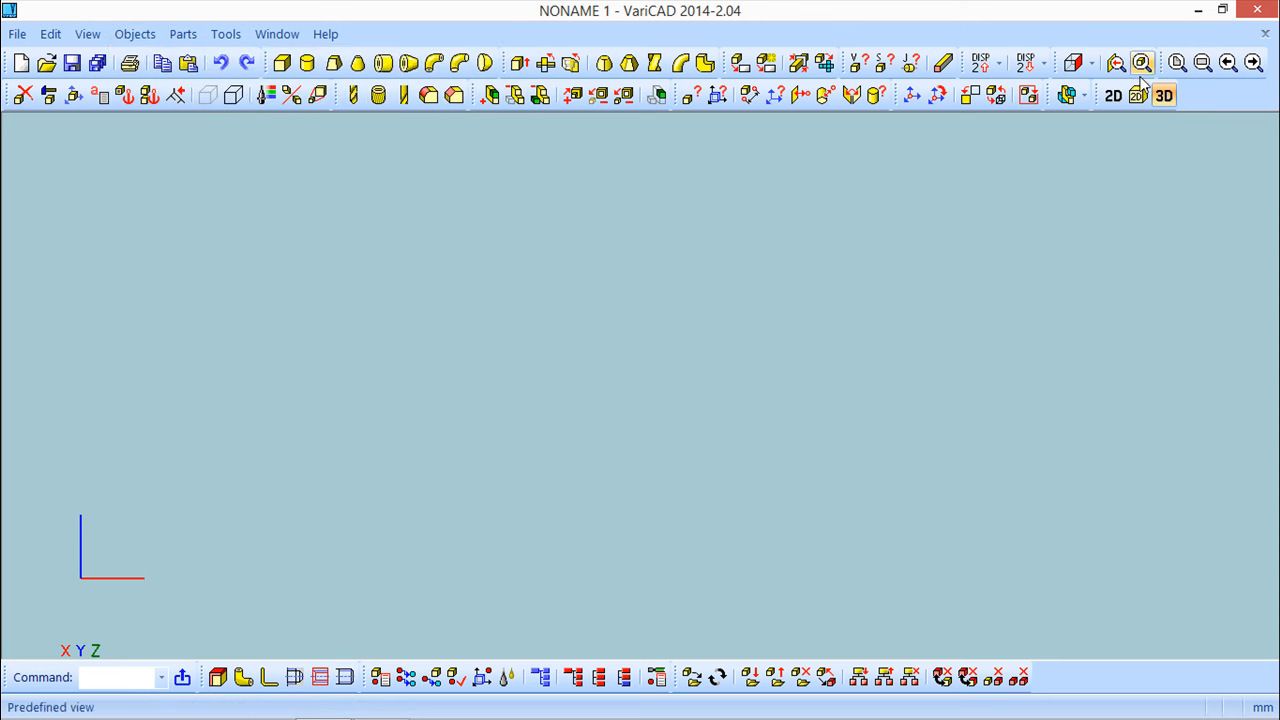
In the 2D drawing, draw an open stepped line profile about 100 mm wide and 37 mm high, from (50, 150) to (150, 150).
left_click(1116, 100)
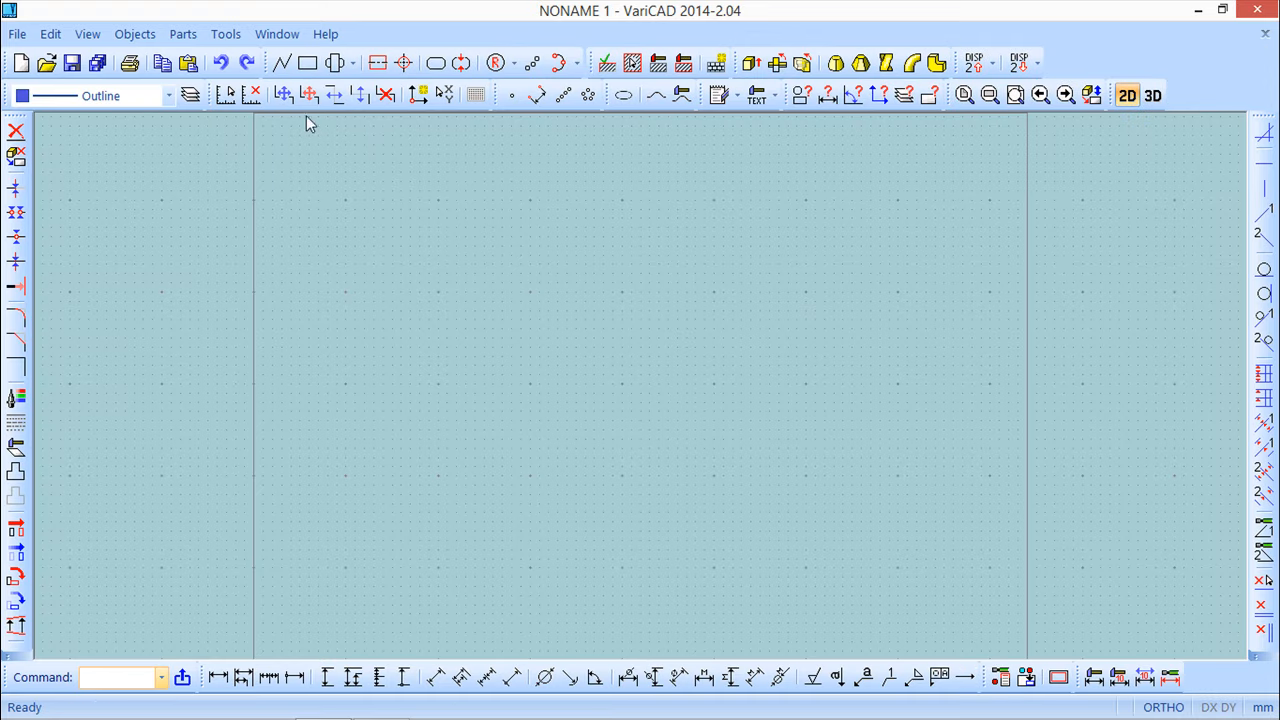
left_click(282, 63)
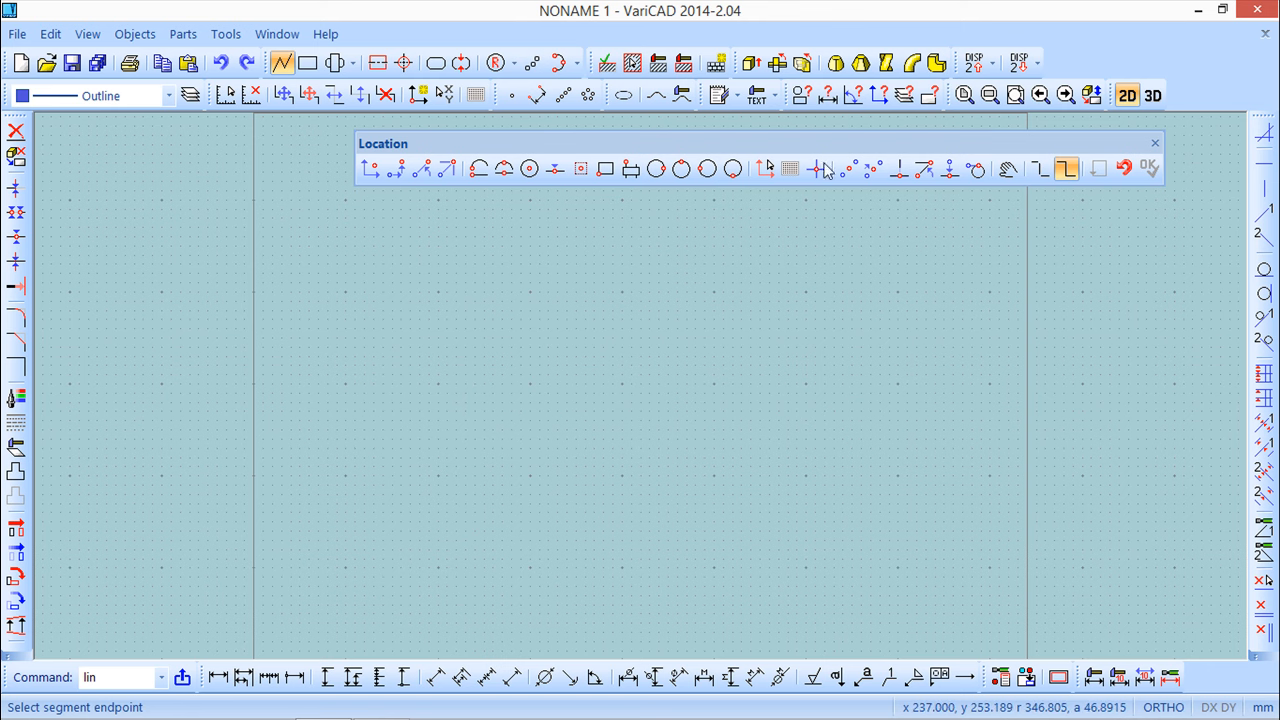
left_click(790, 169)
left_click(357, 381)
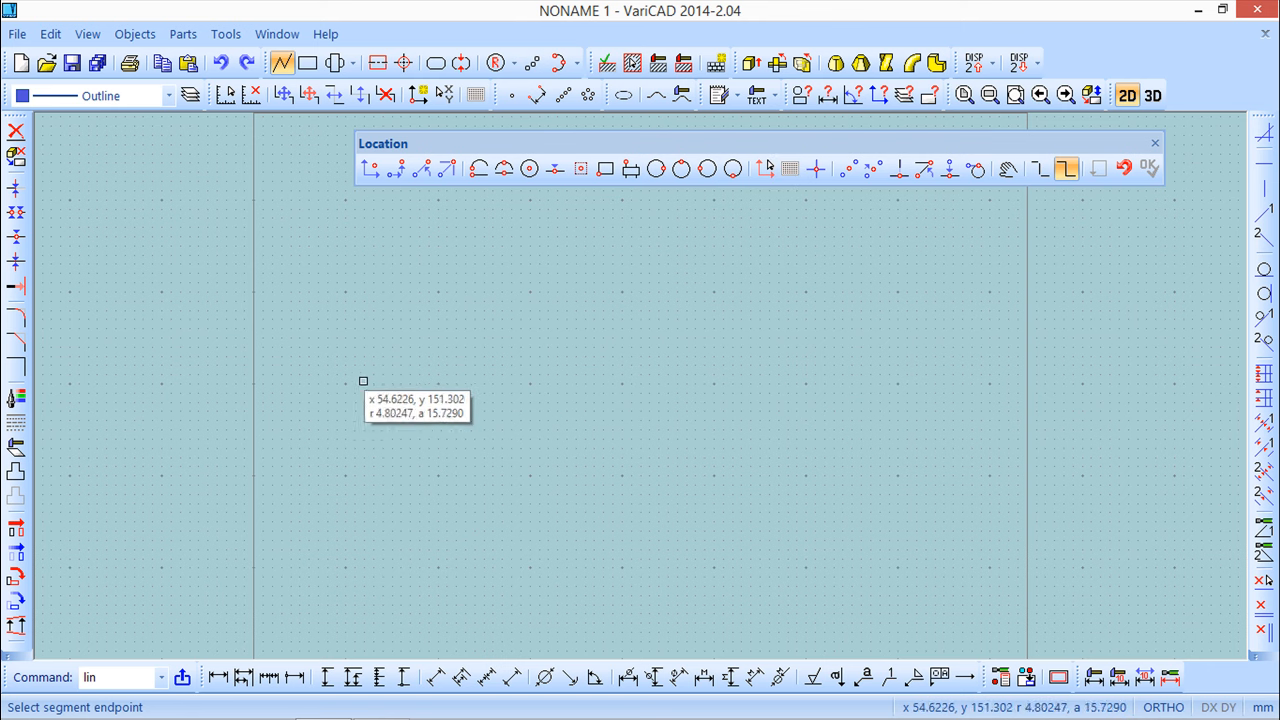
left_click(348, 335)
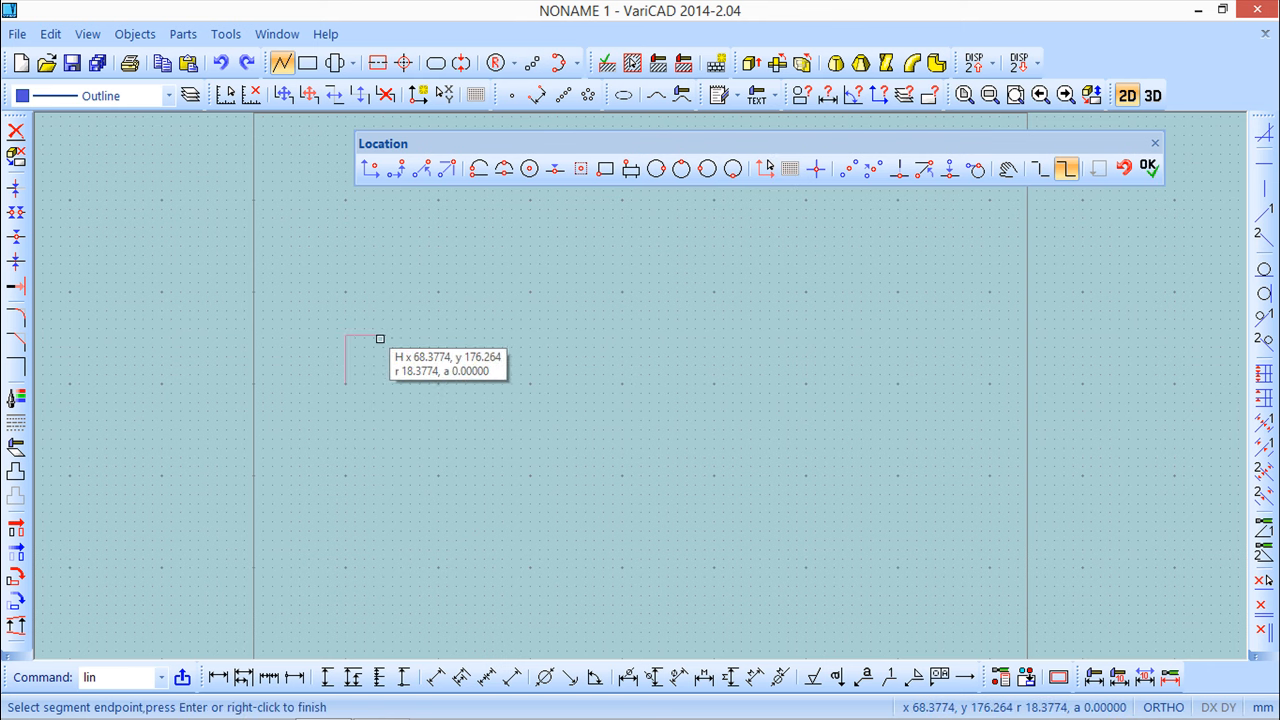
left_click(414, 315)
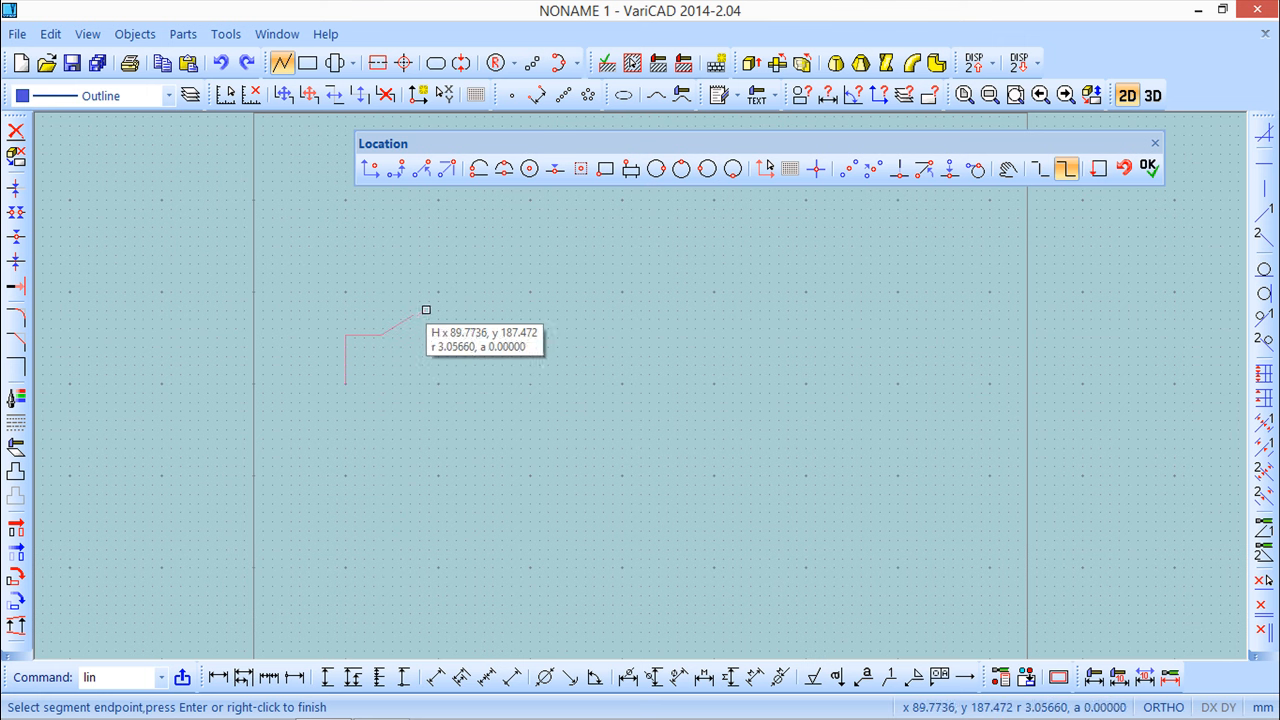
left_click(488, 316)
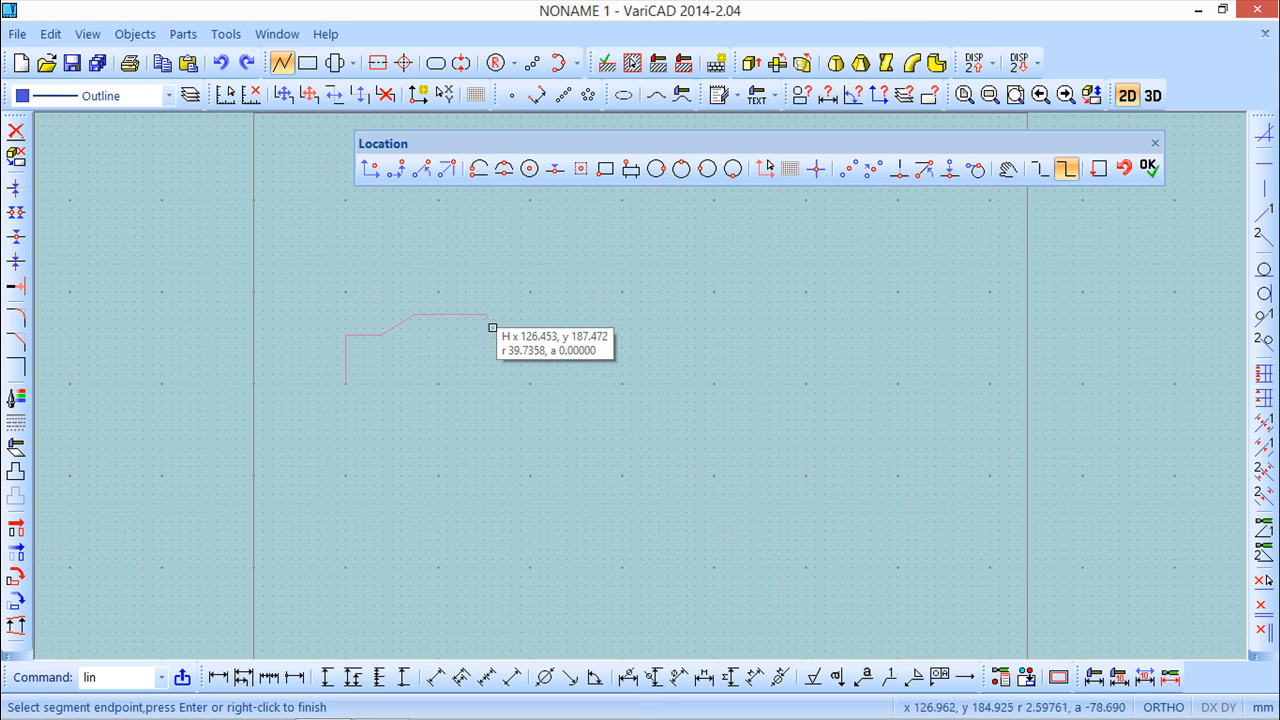
left_click(499, 347)
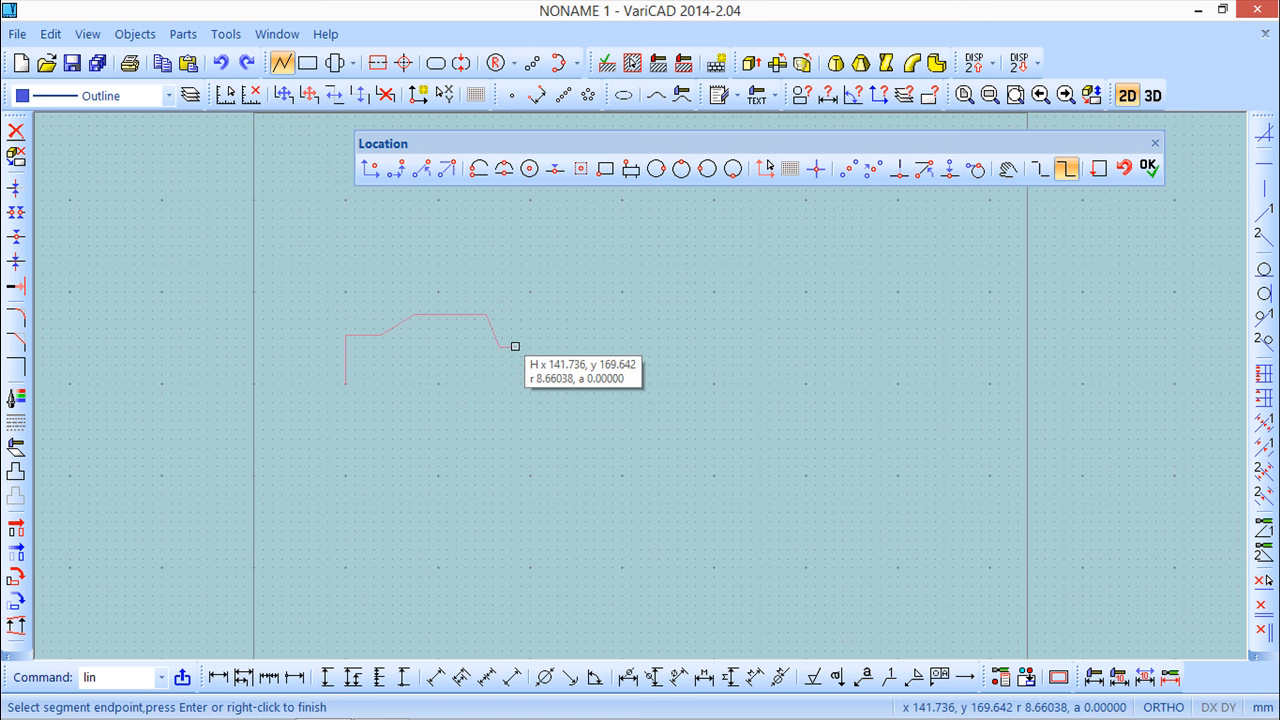
left_click(790, 168)
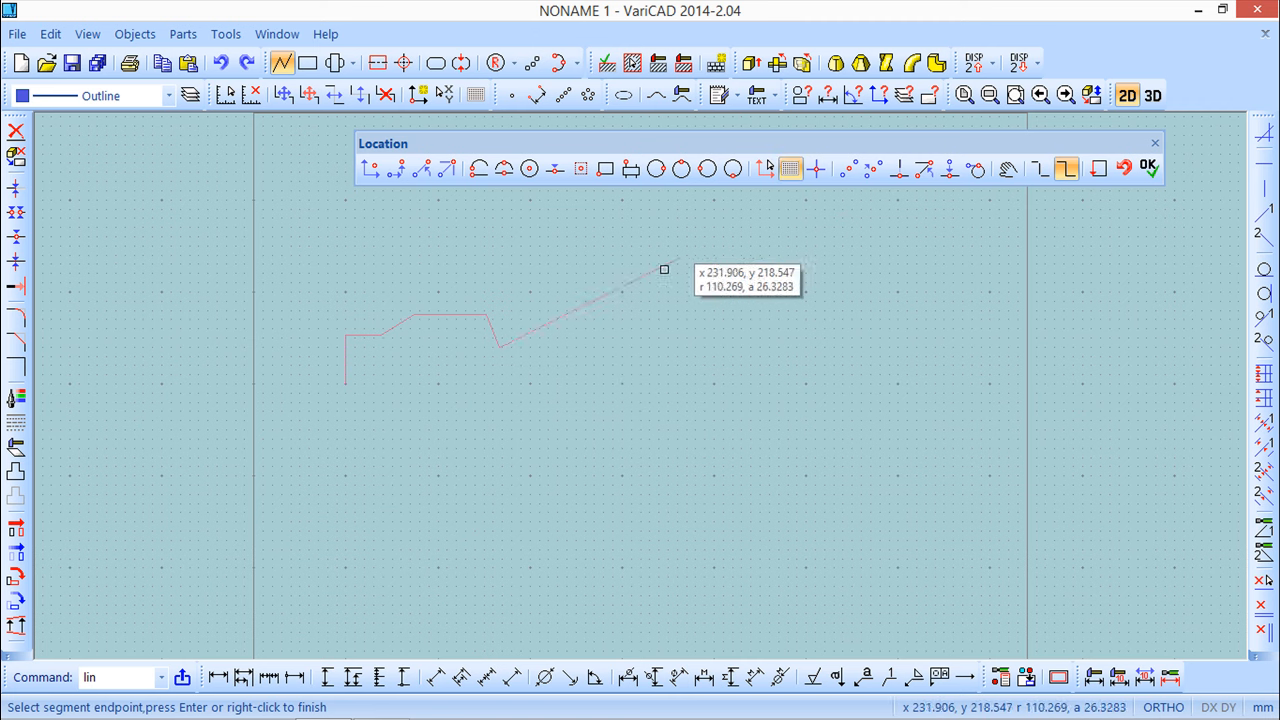
left_click(530, 347)
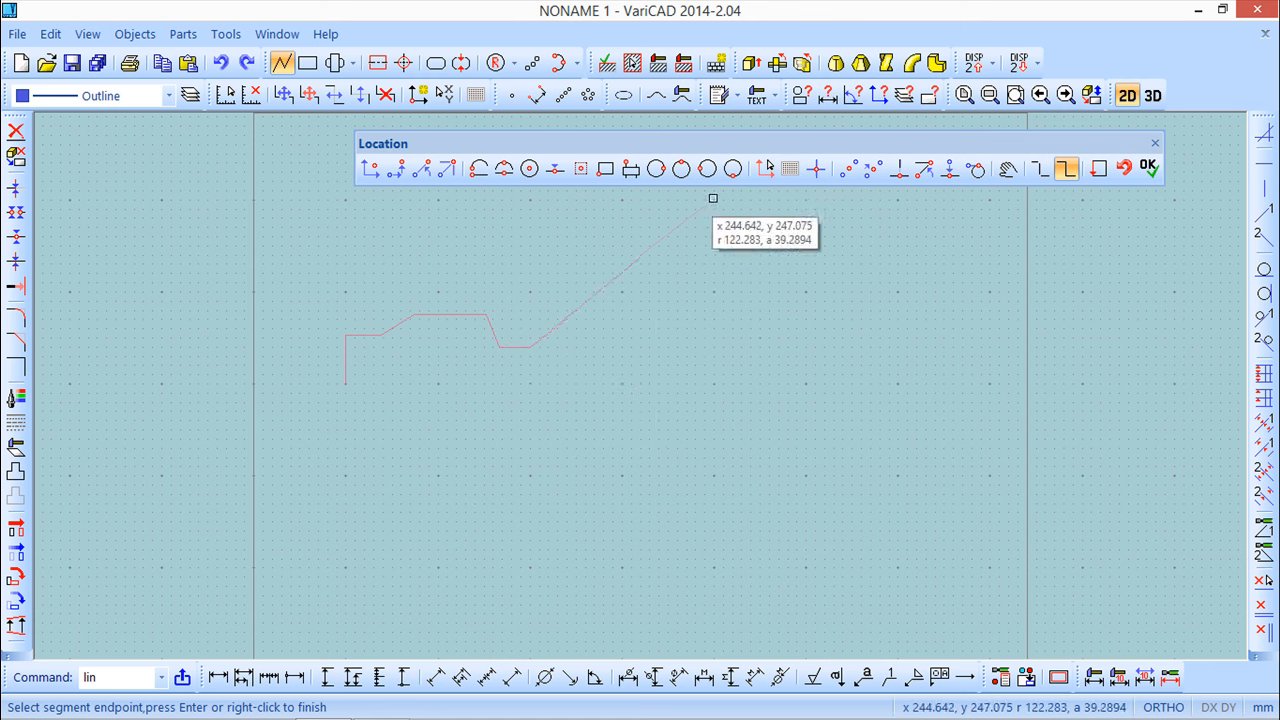
left_click(530, 383)
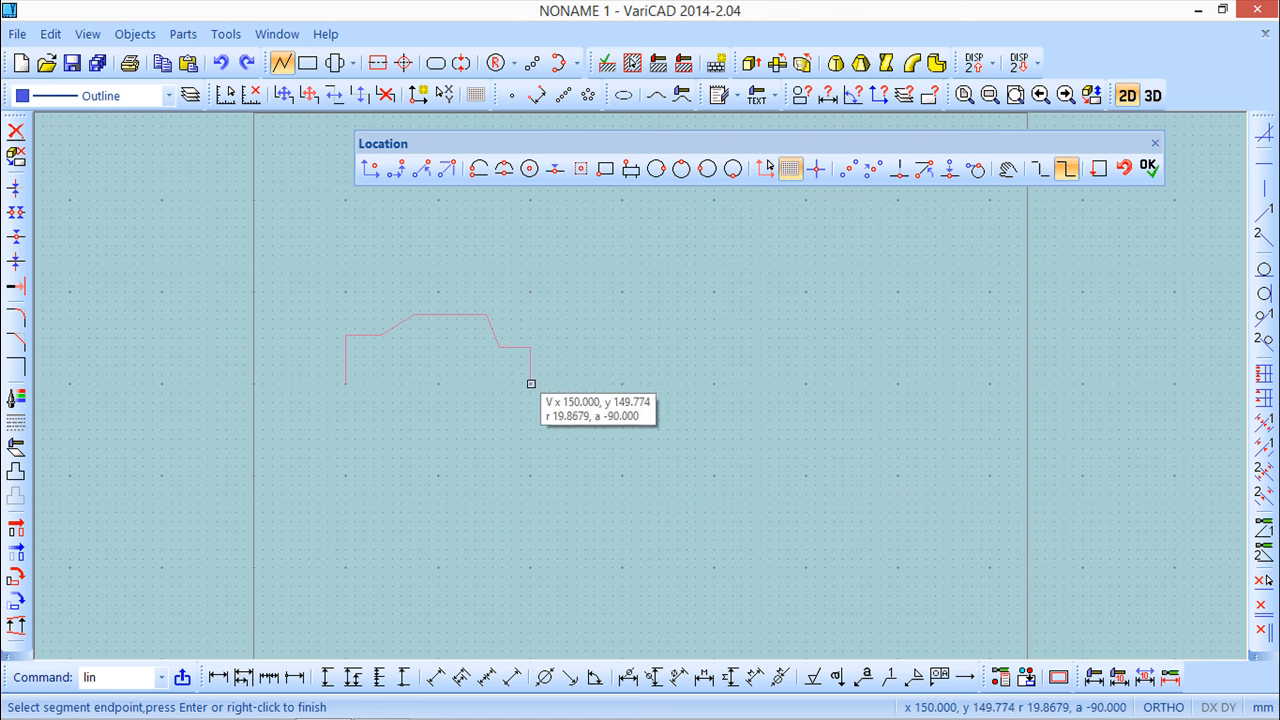
right_click(613, 351)
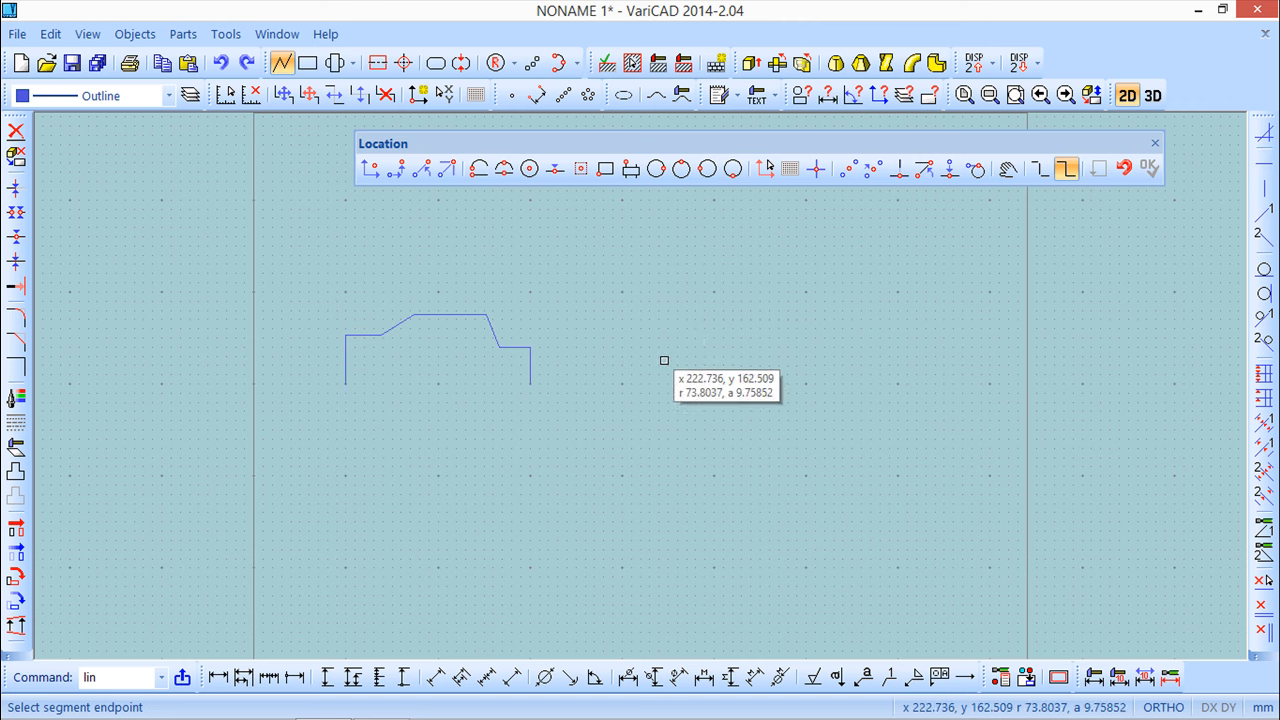
left_click(1155, 146)
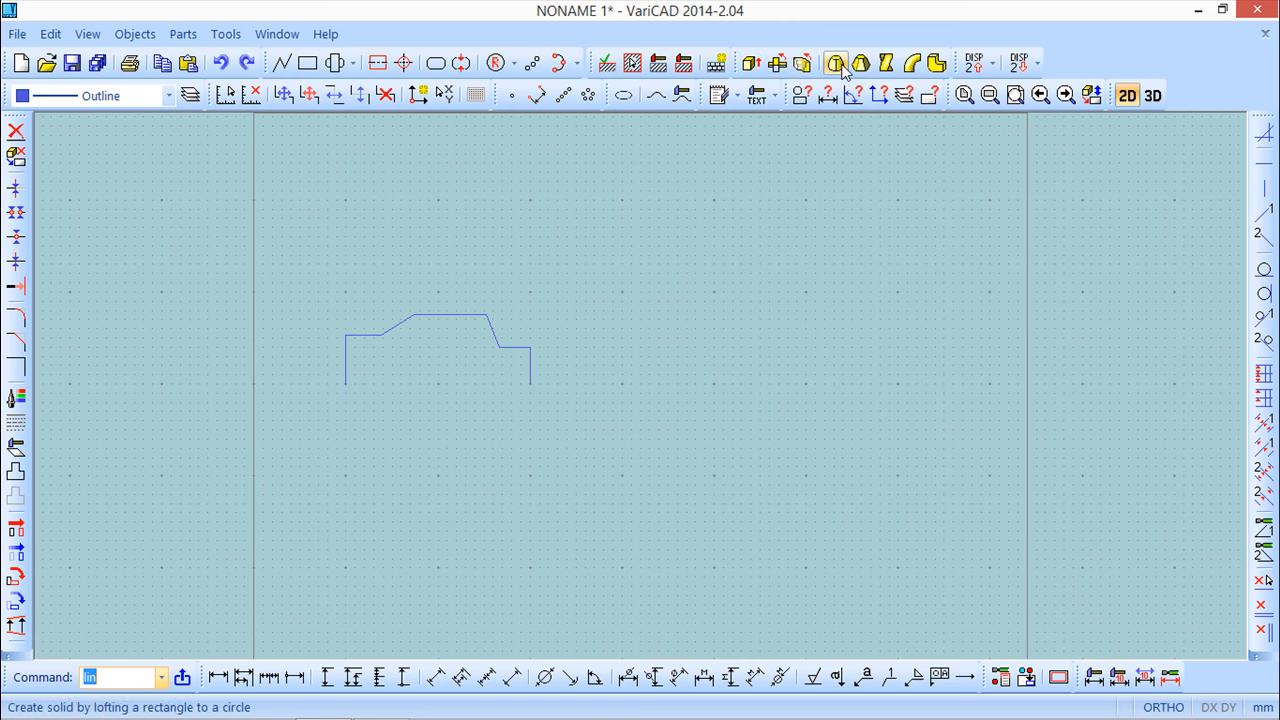
Create a Full Revolve solid from the stepped profile, using its left endpoint as insertion point and accepting the default 3D location.
left_click(778, 65)
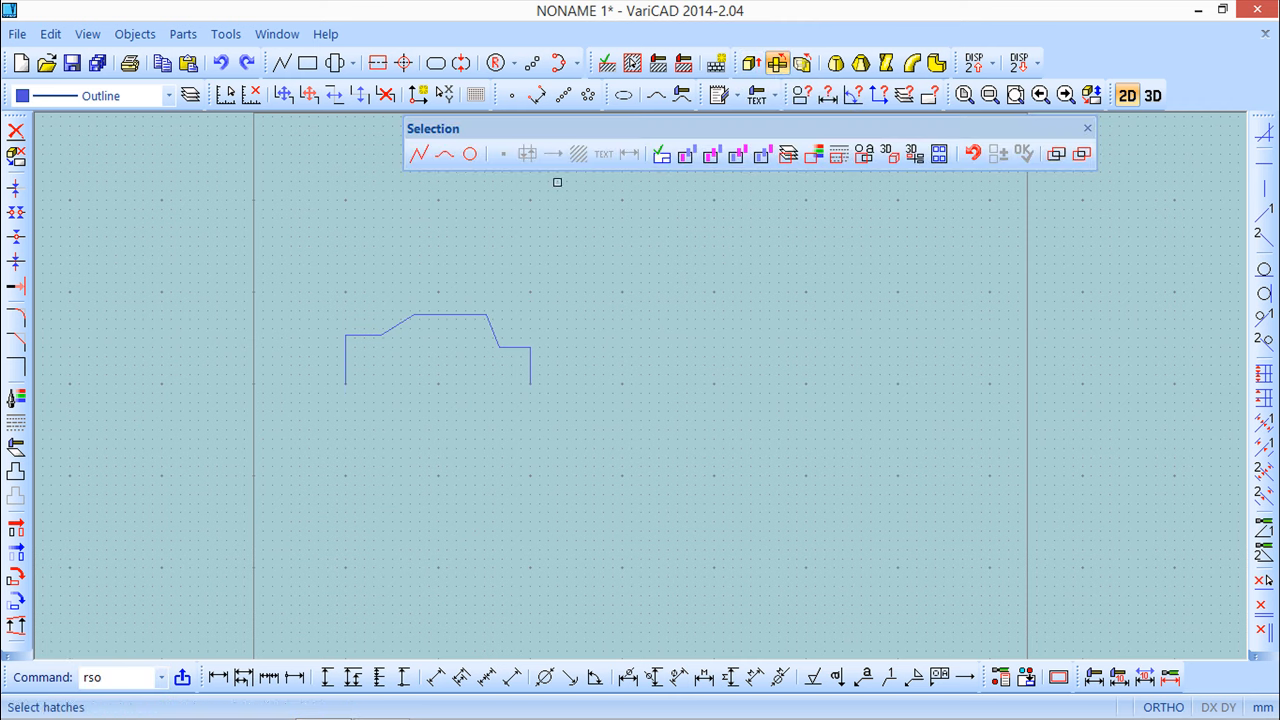
left_click(393, 330)
left_click(391, 330)
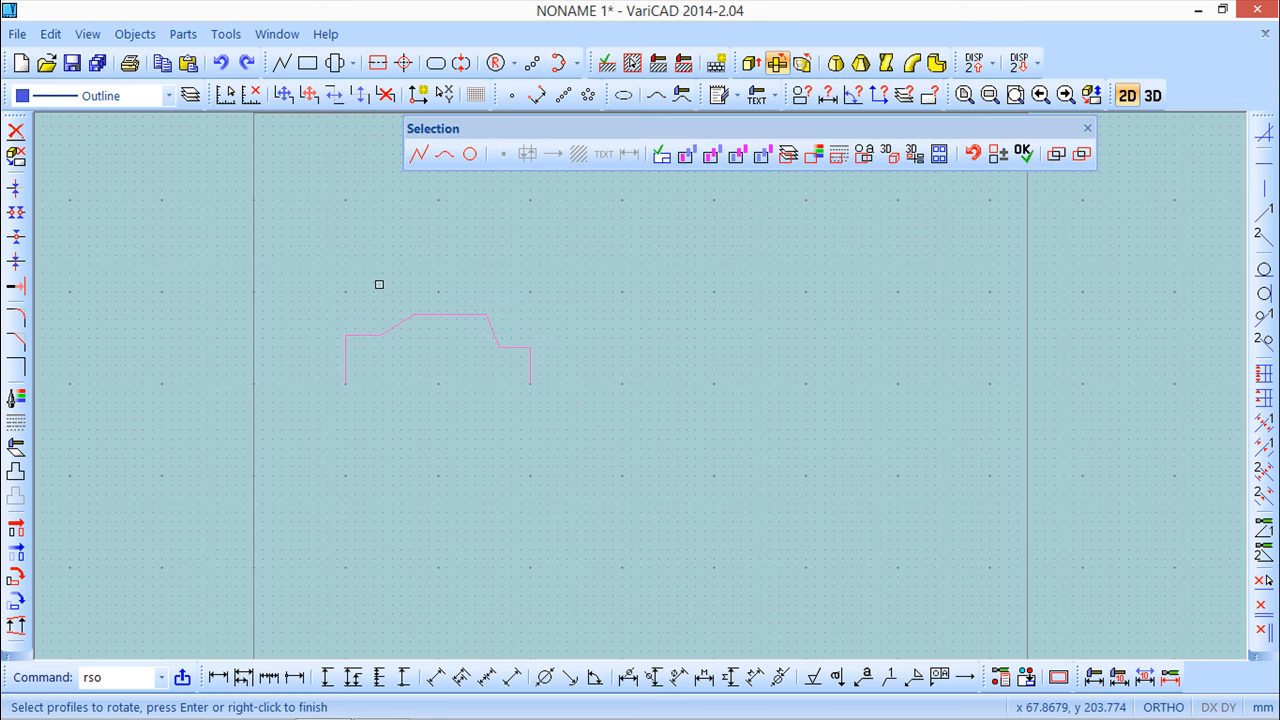
key("Return")
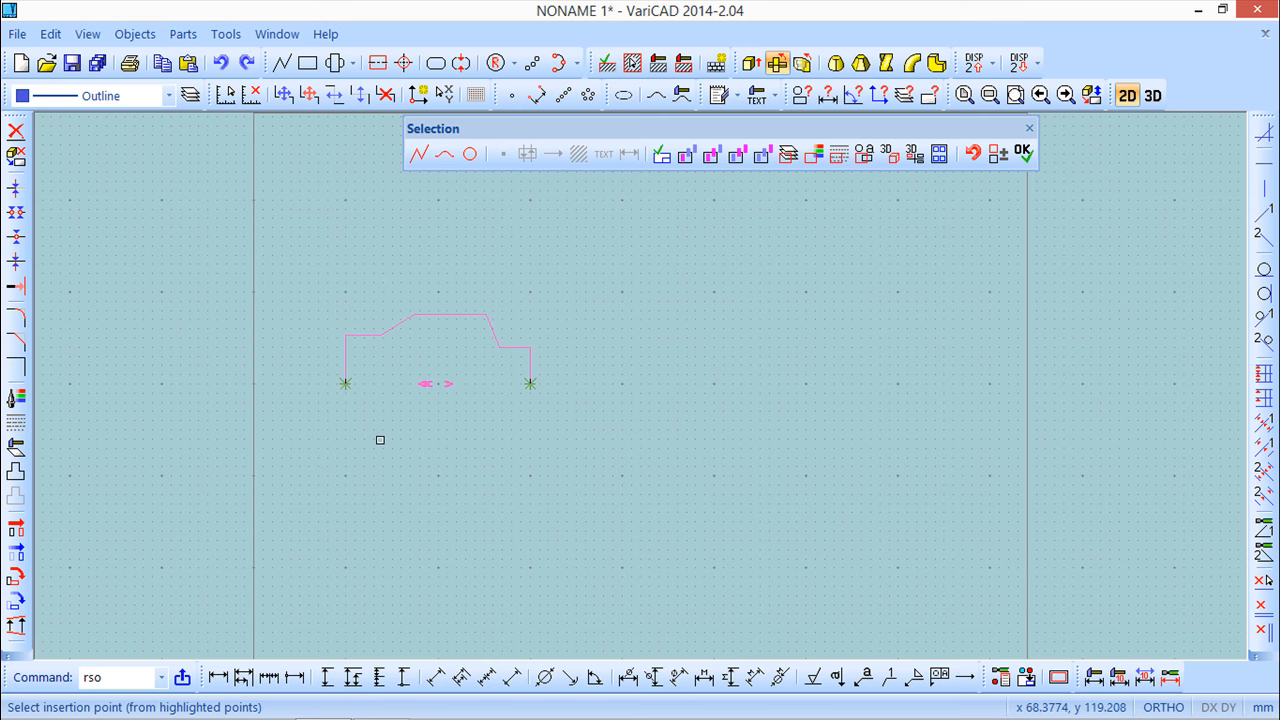
left_click(344, 384)
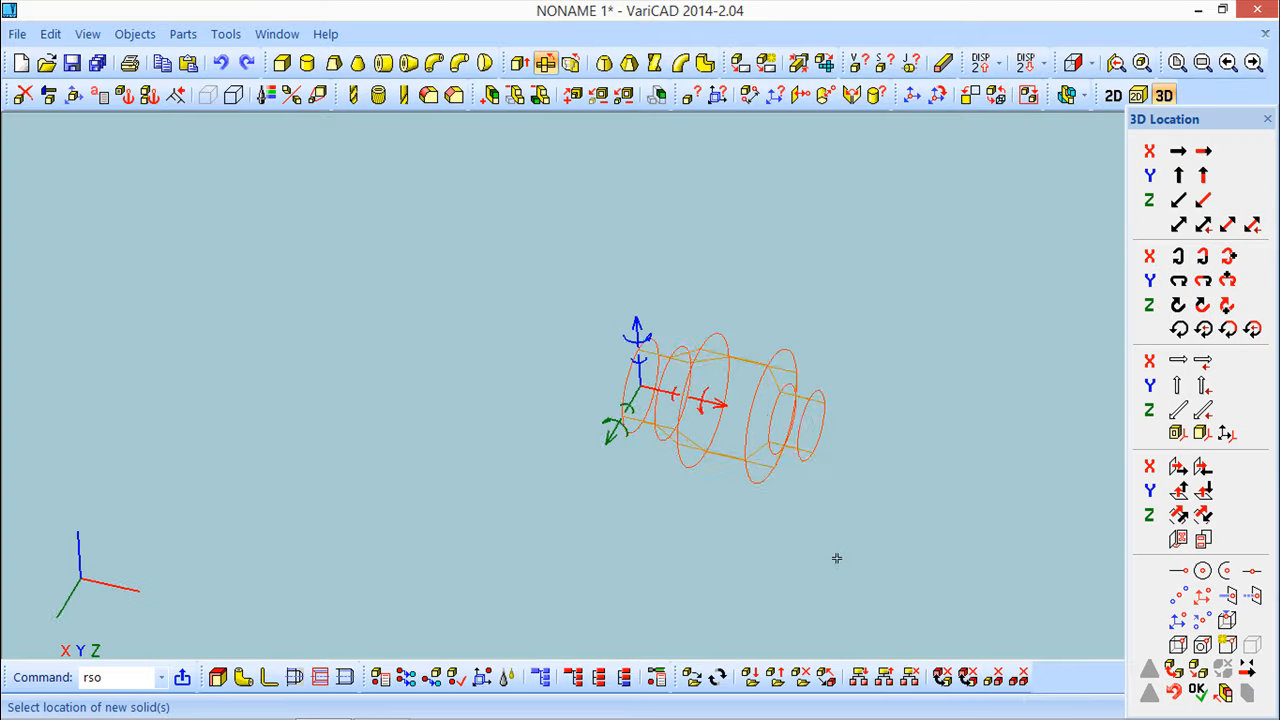
left_click(1198, 691)
mouse_move(879, 490)
middle_mouse_down()
mouse_move(791, 472)
mouse_move(678, 478)
mouse_move(908, 468)
mouse_move(860, 466)
middle_mouse_up()
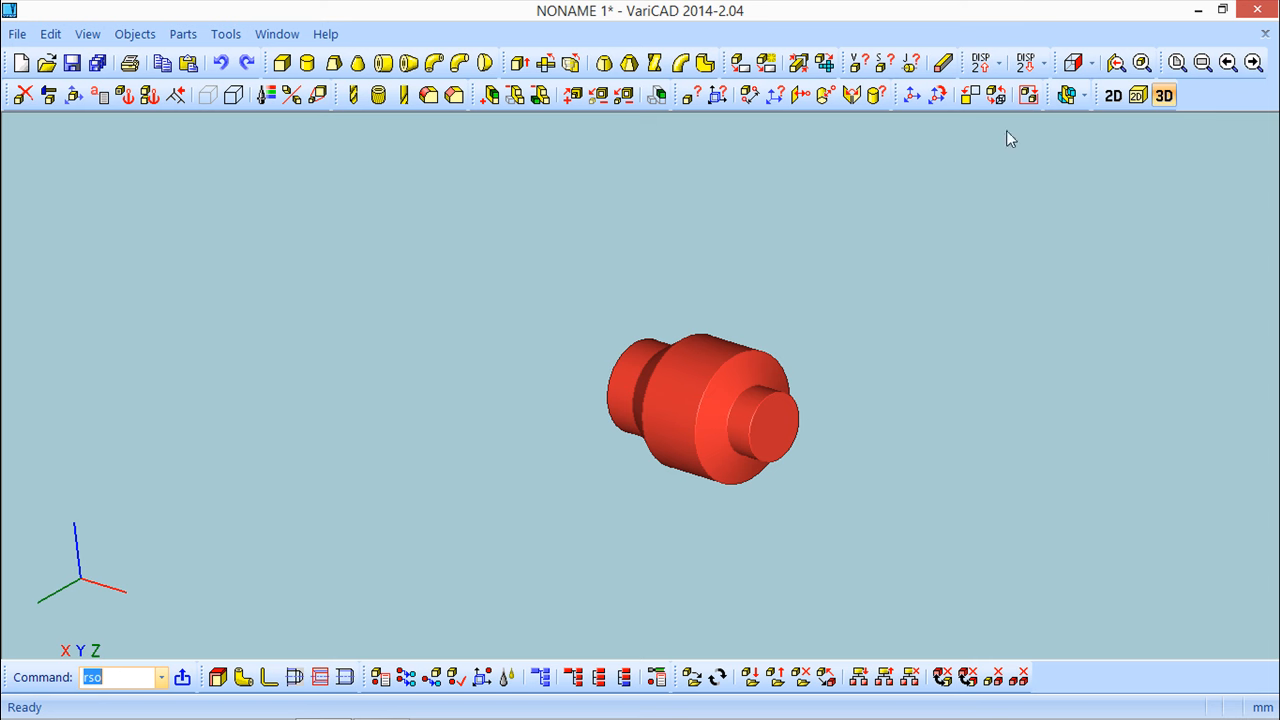
Delete the fully revolved solid and return to the 2D drawing.
left_click(23, 94)
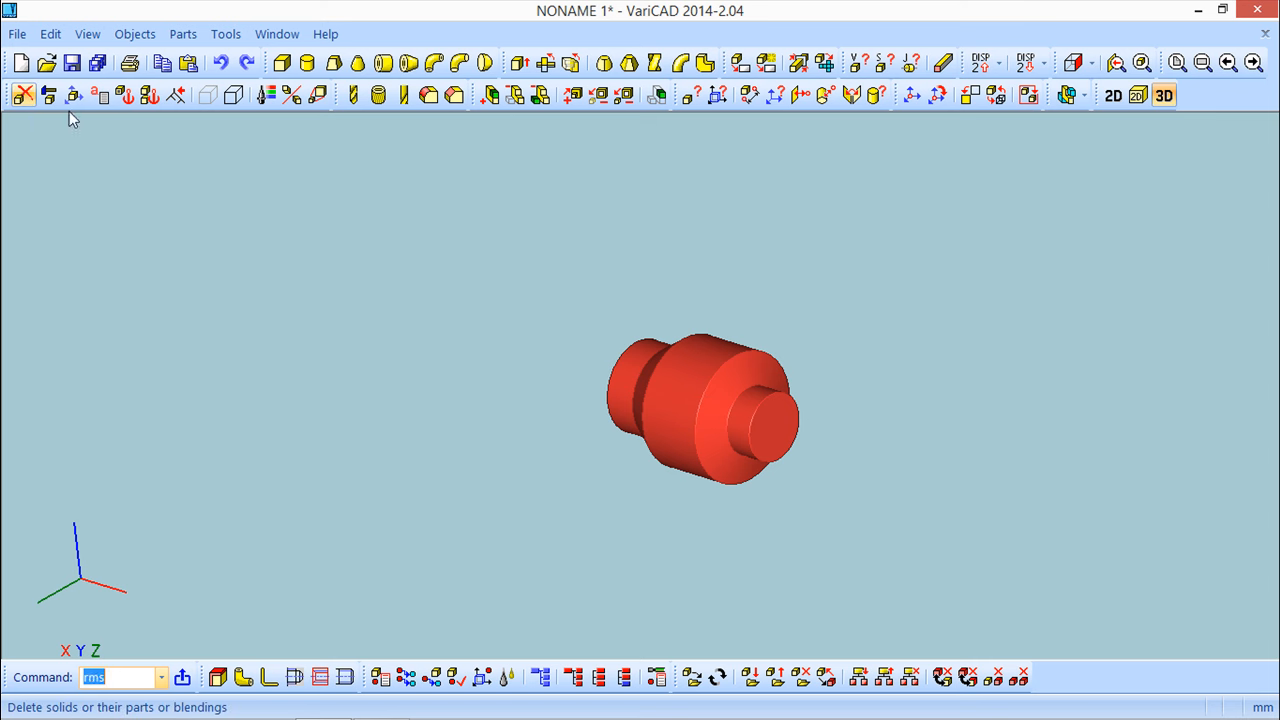
left_click(732, 380)
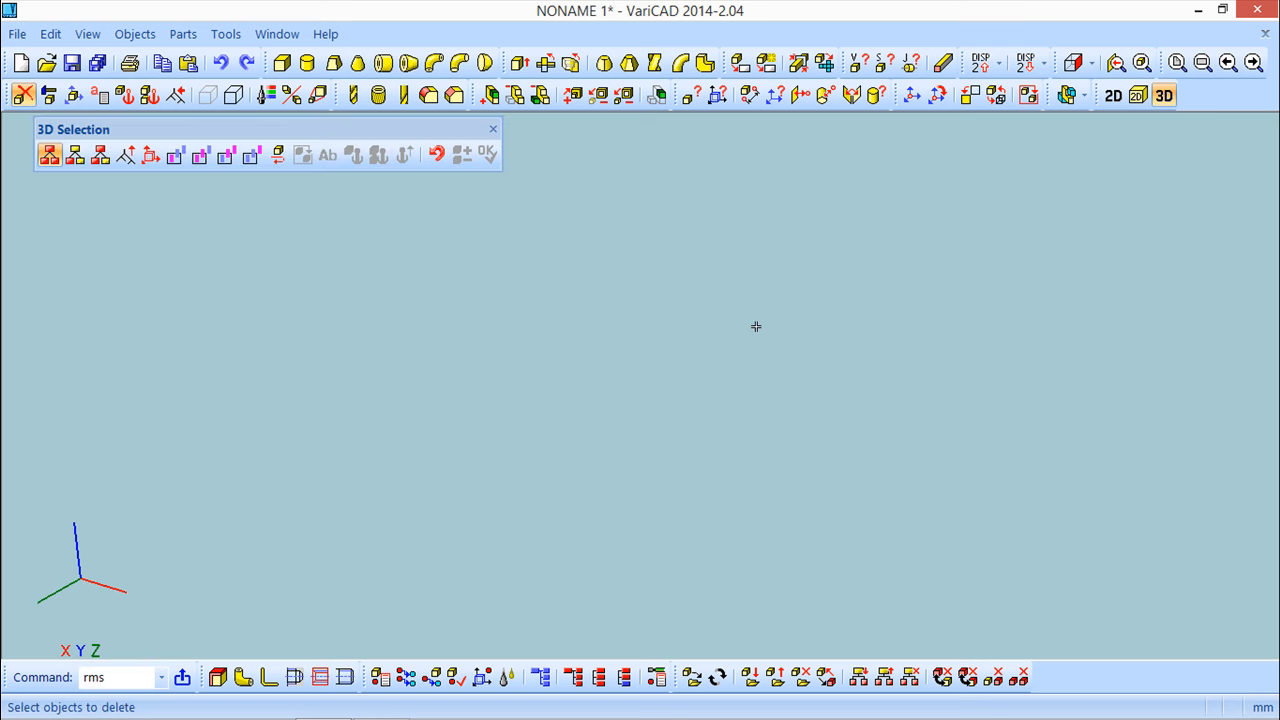
left_click(1110, 95)
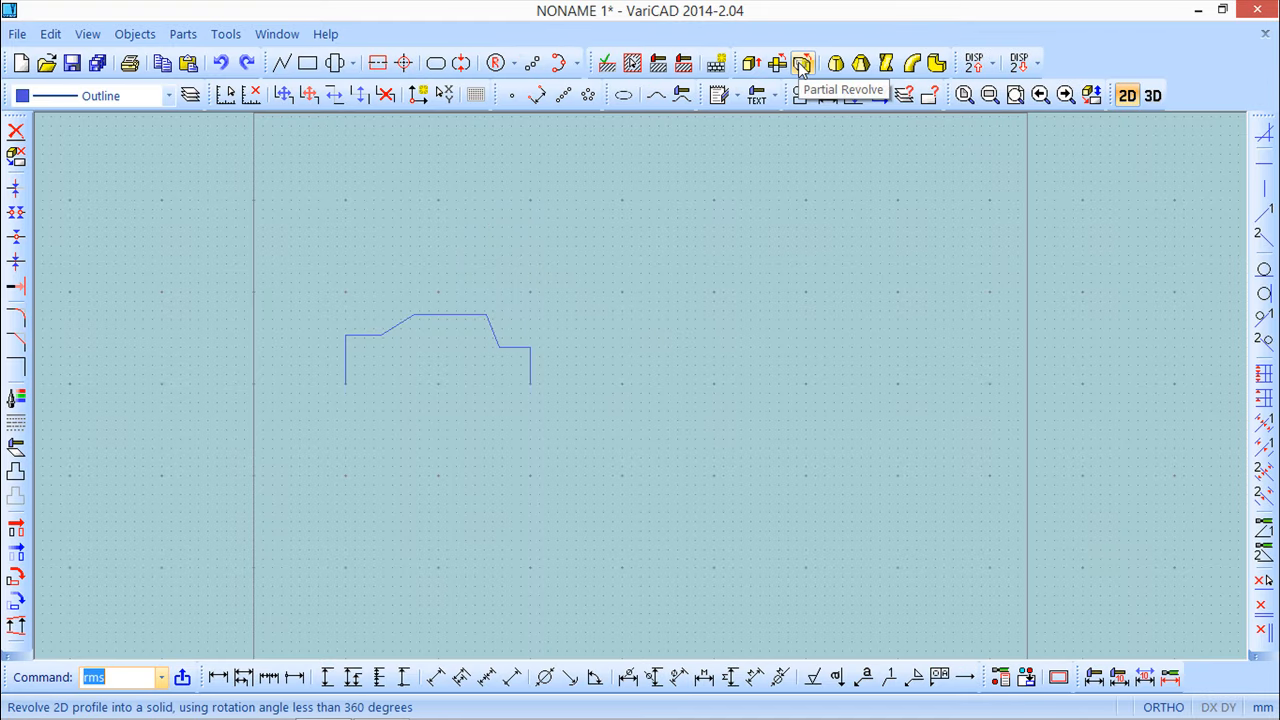
Create a Partial Revolve solid from the stepped profile, inserted by its left endpoint at the default 3D location.
left_click(801, 66)
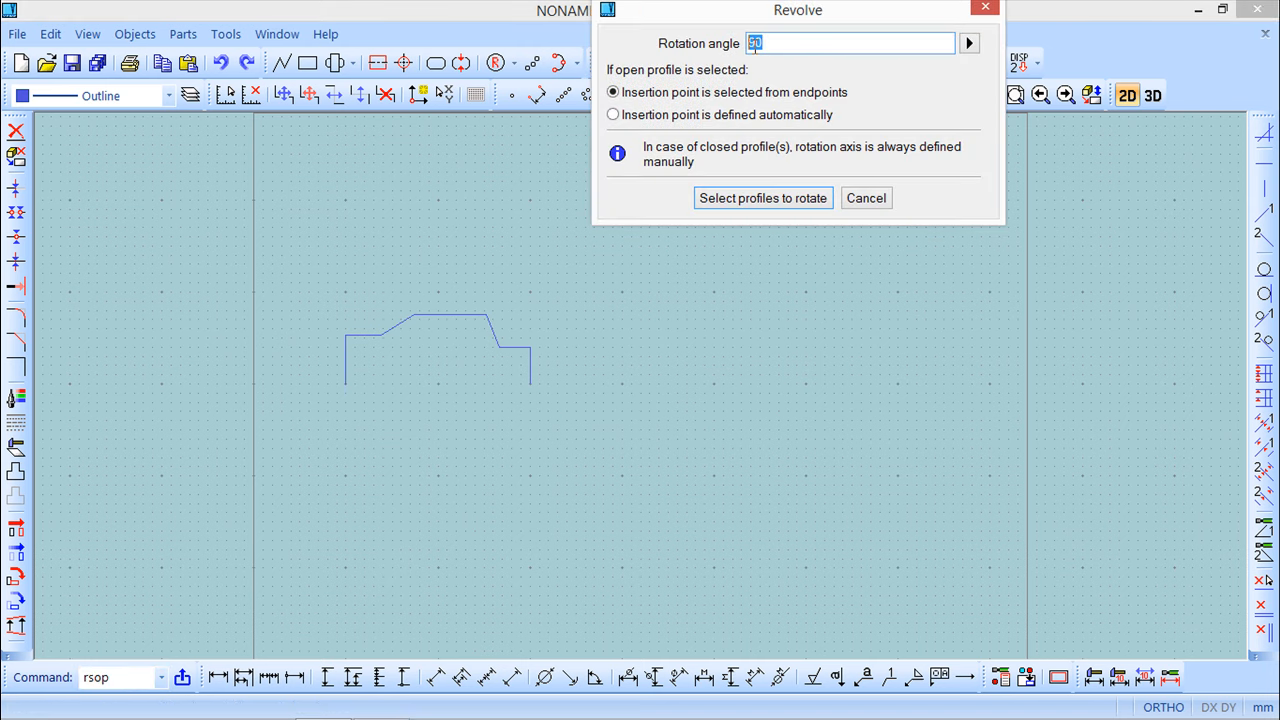
type("12")
left_click(762, 198)
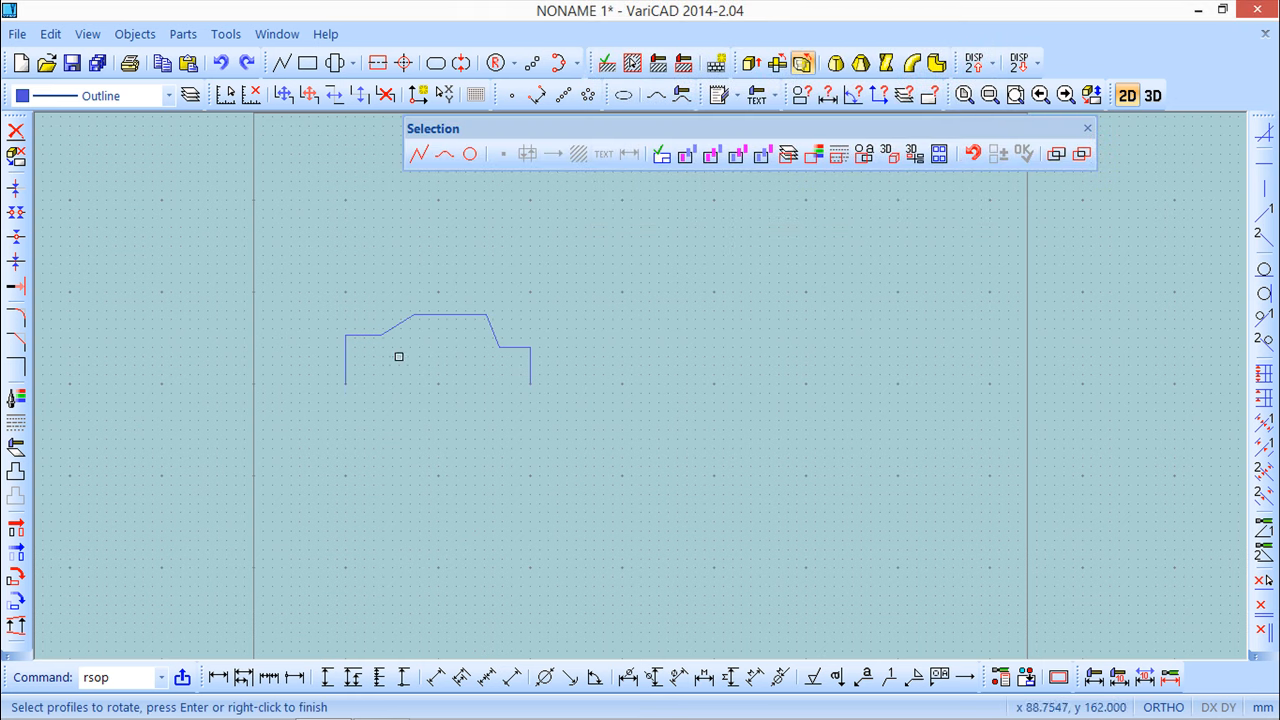
left_click(381, 330)
right_click(386, 412)
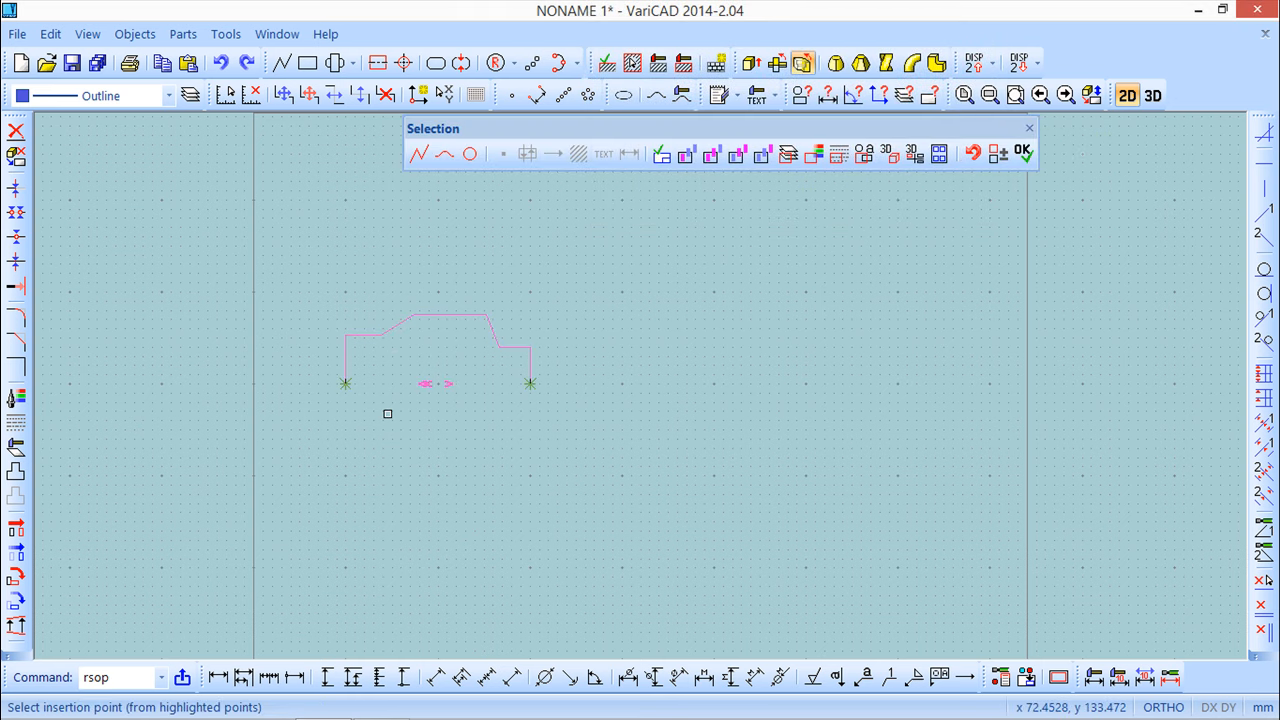
left_click(346, 383)
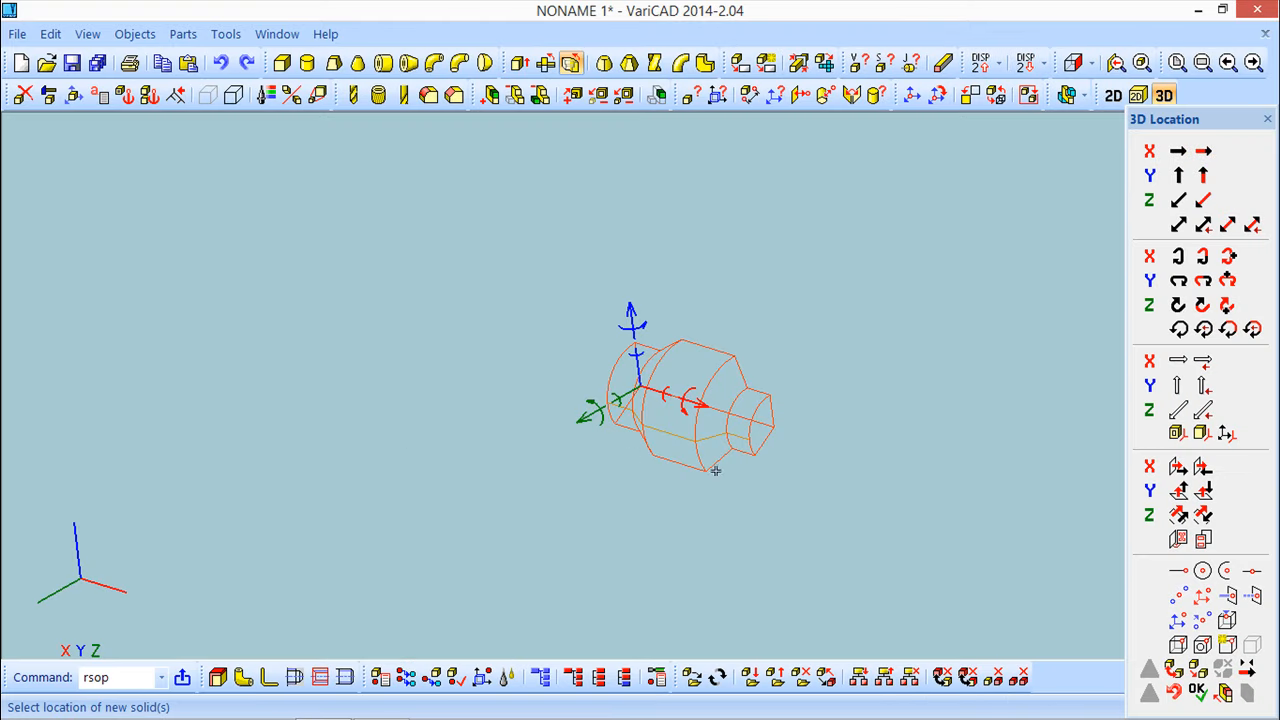
left_click(1197, 690)
left_click_drag(816, 490, 676, 424)
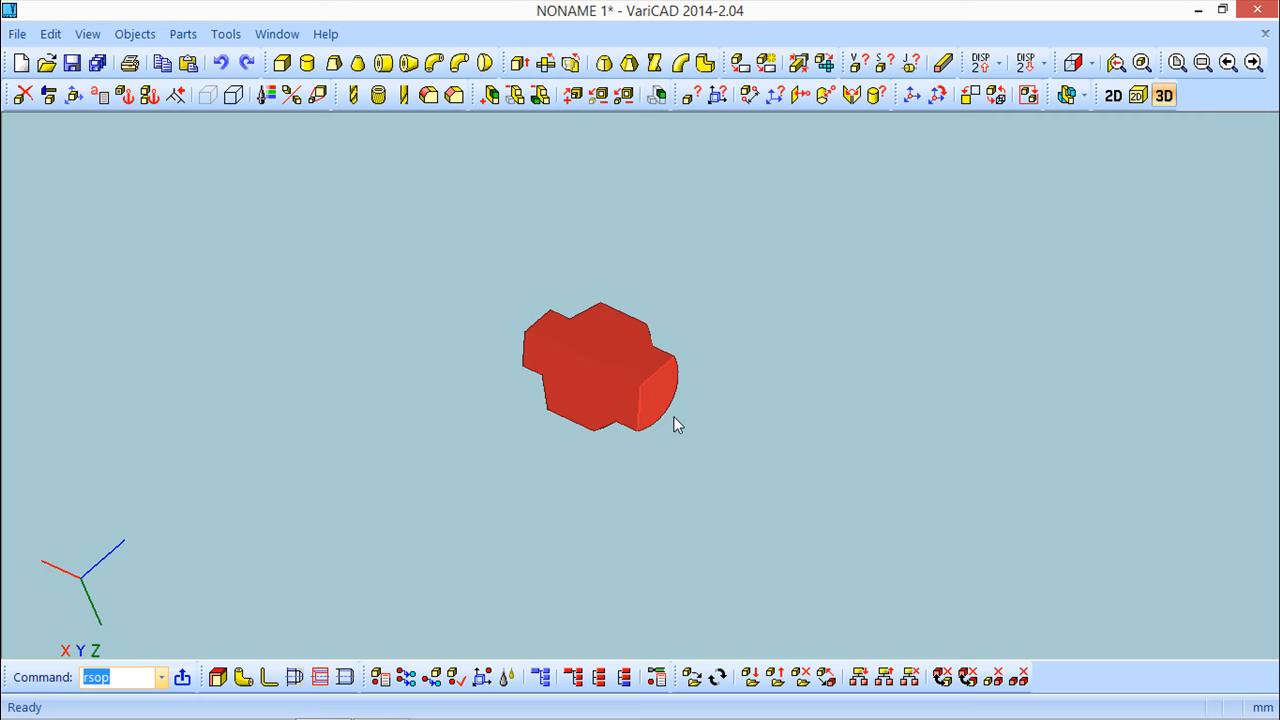
Delete the partially revolved solid and go back to the 2D drawing.
left_click(24, 95)
left_click(618, 362)
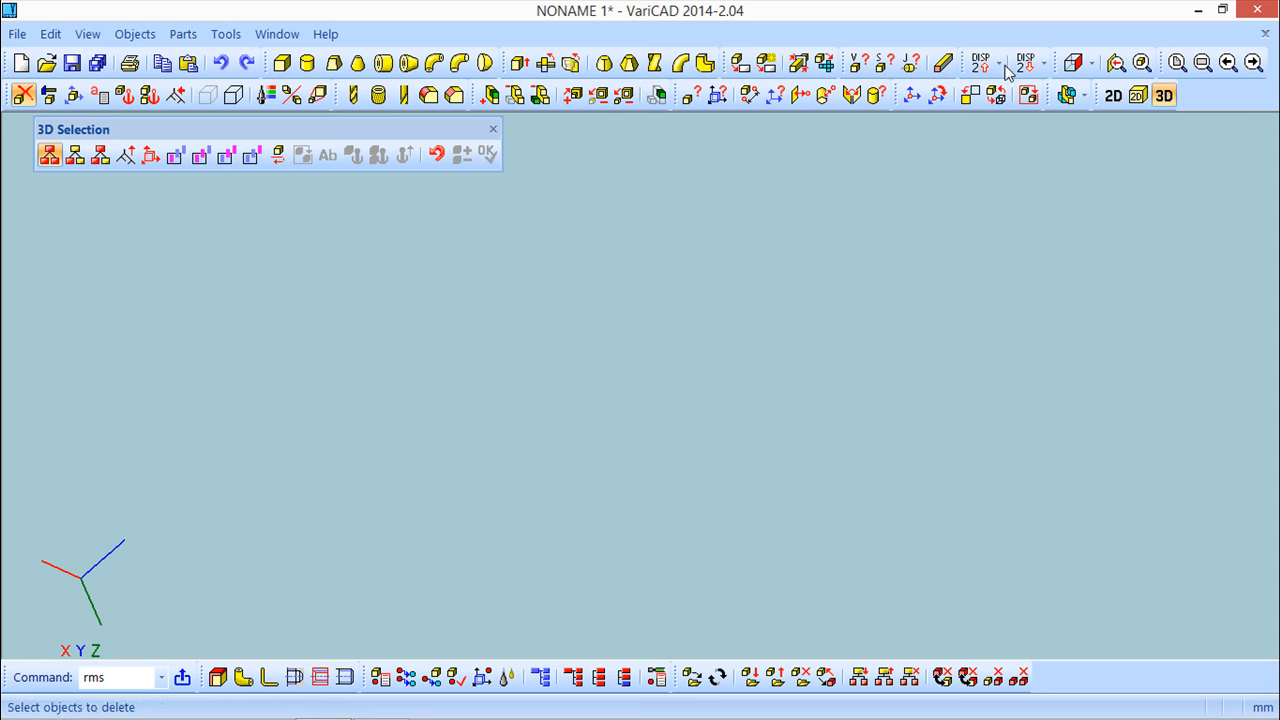
left_click(1113, 95)
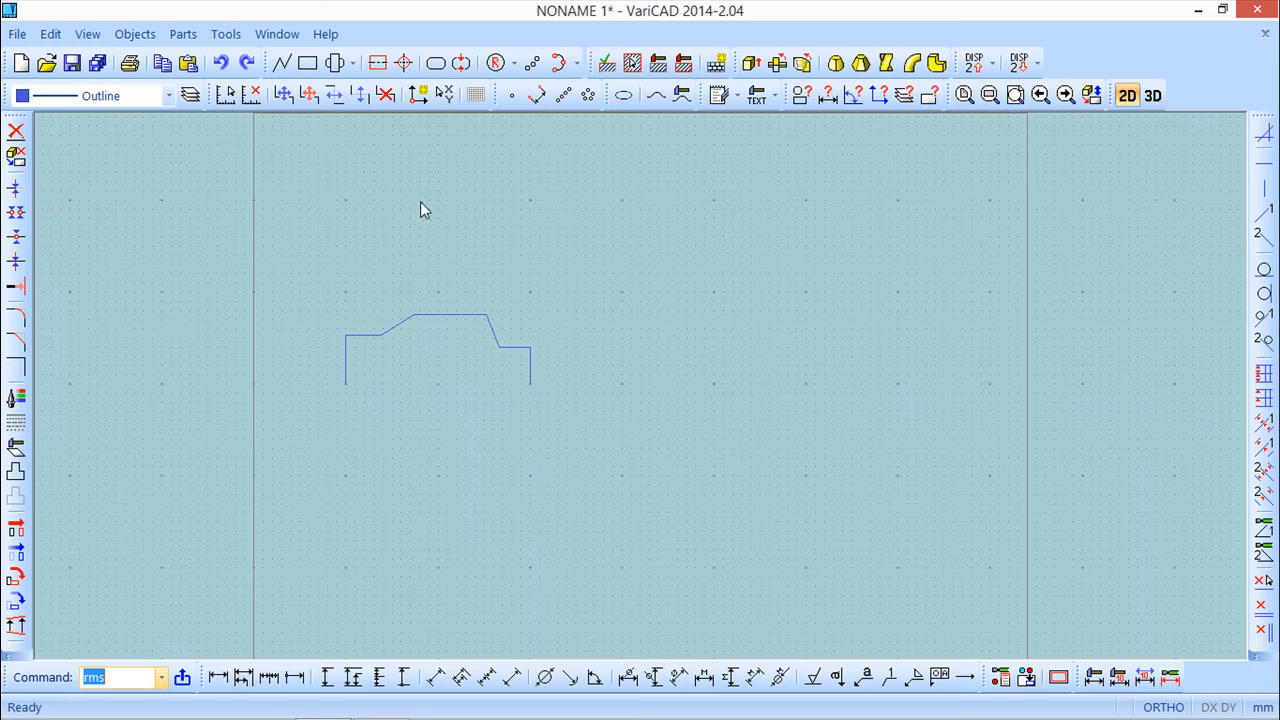
Draw a rectangle about 72 mm wide and 32 mm high to the upper right of the stepped profile.
left_click(307, 62)
left_click(648, 258)
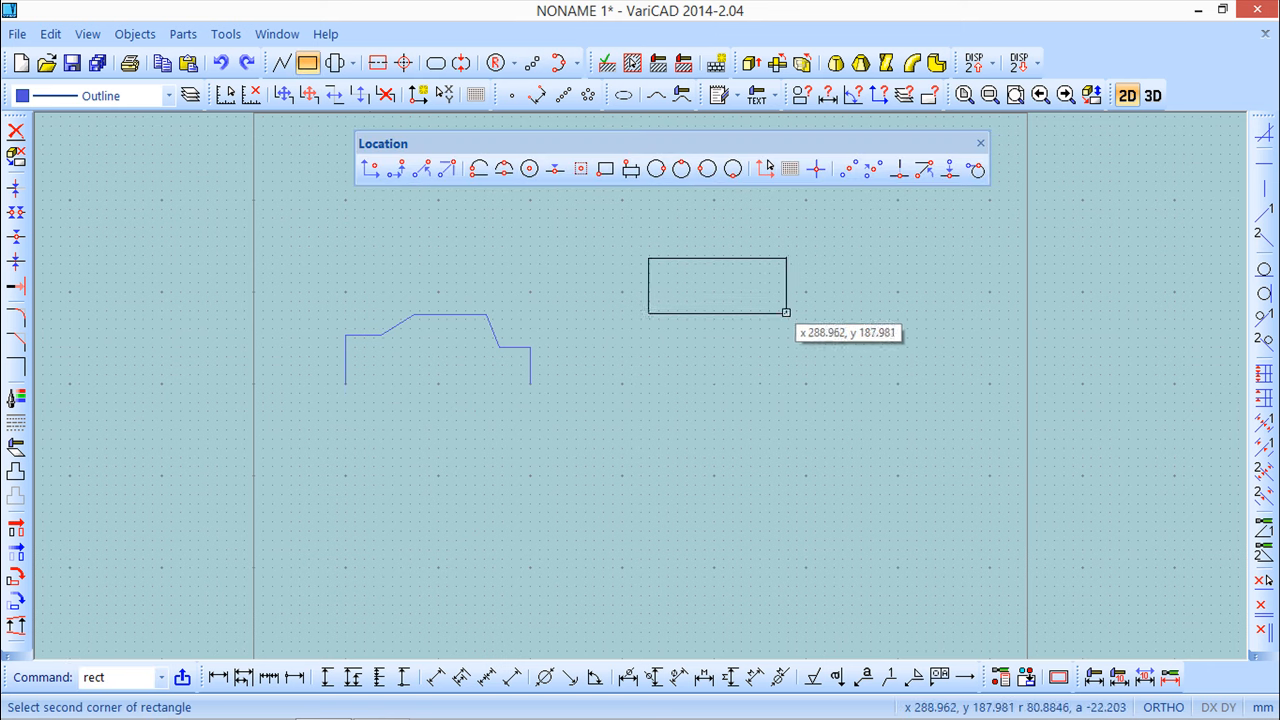
left_click(781, 315)
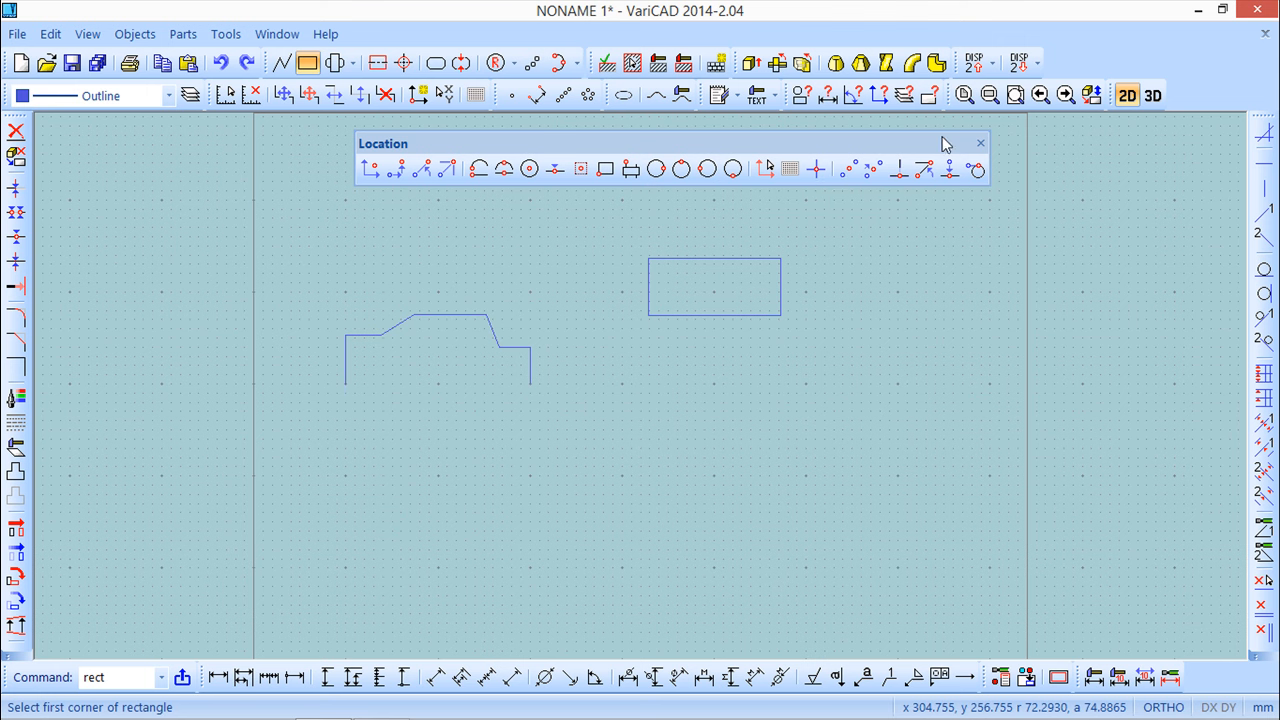
Draw a horizontal grid-snapped line about 50 mm long below the rectangle.
left_click(980, 143)
left_click(282, 63)
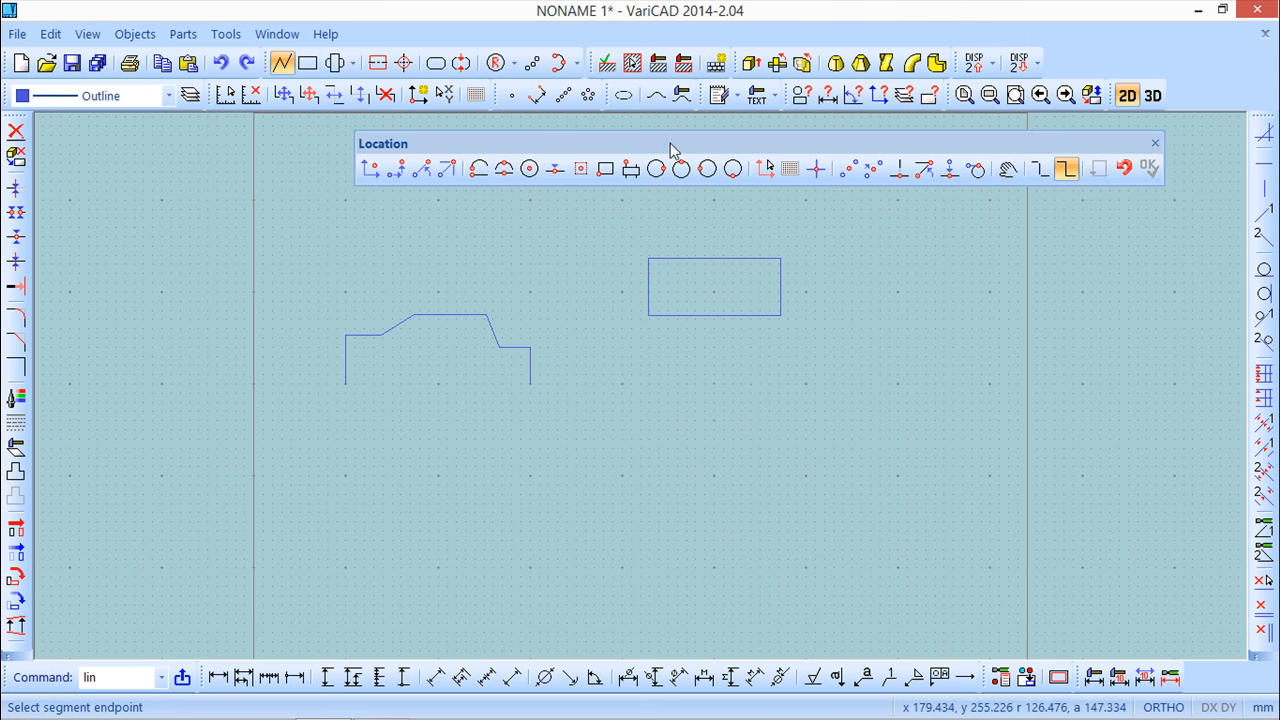
left_click(790, 169)
left_click(621, 384)
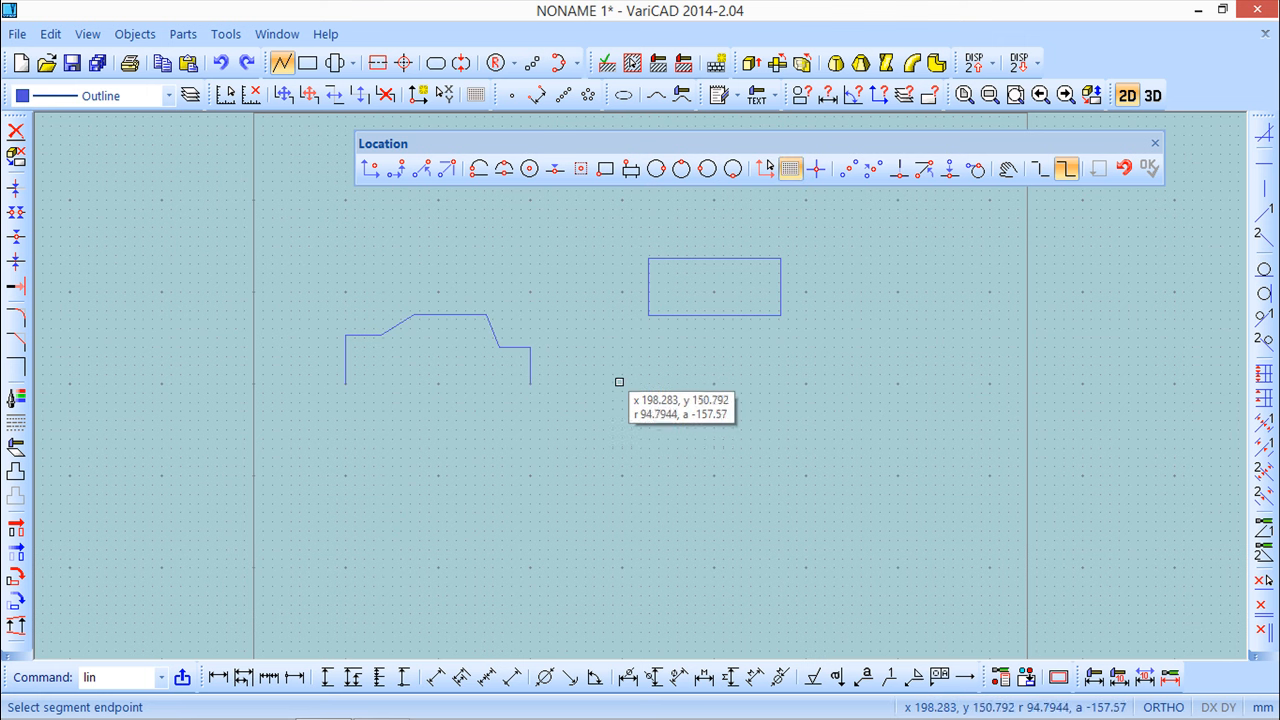
left_click(790, 169)
left_click(712, 387)
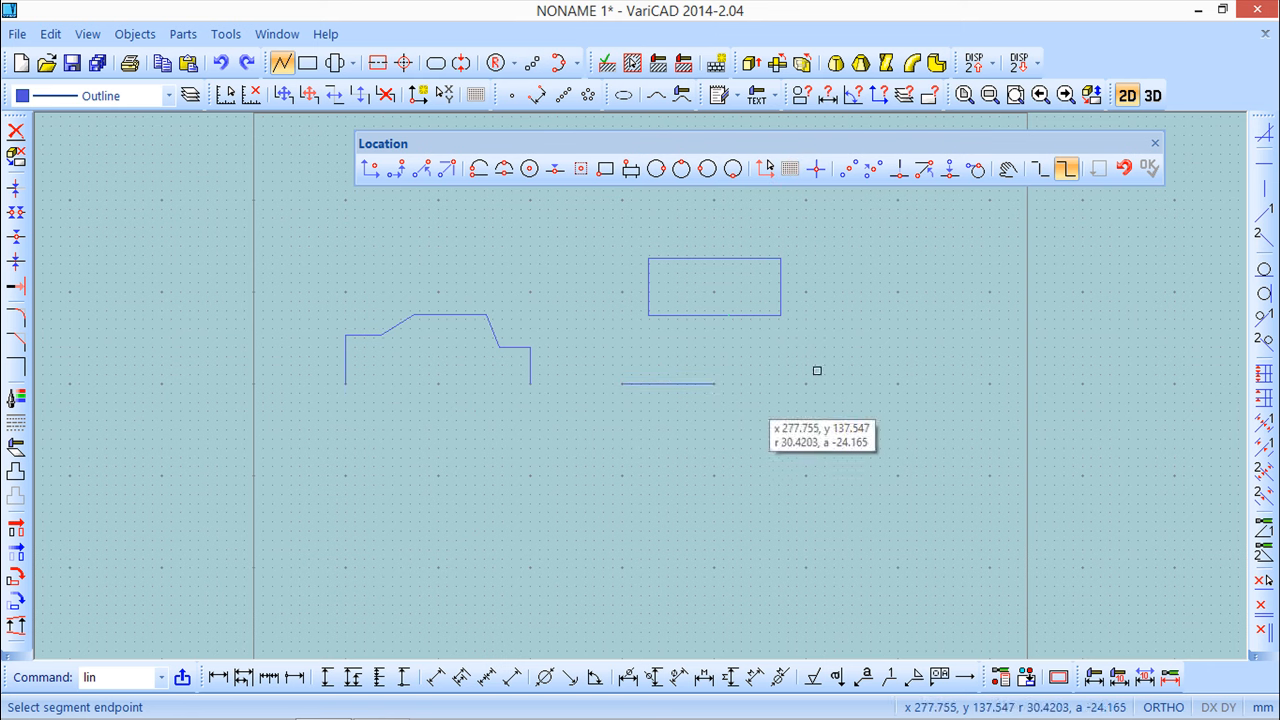
left_click(1155, 143)
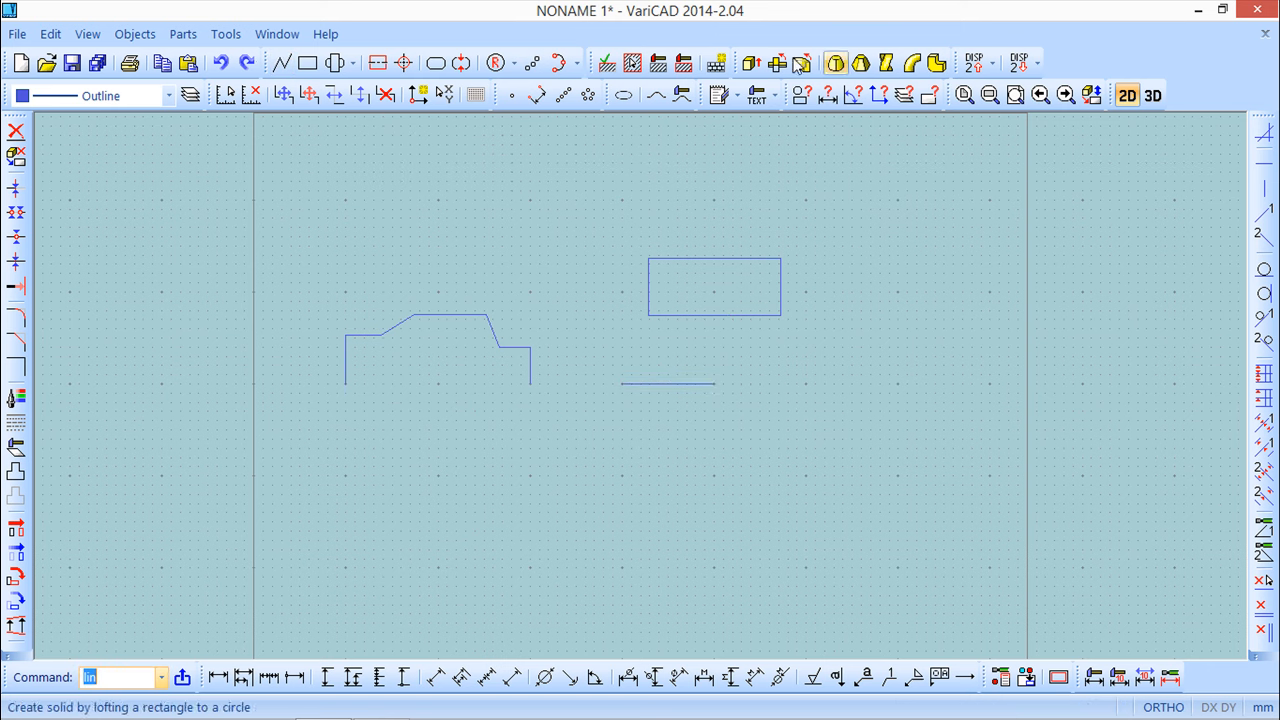
Create a Full Revolve solid from the rectangle about the endpoints of the horizontal line, placed at the default 3D location.
left_click(782, 64)
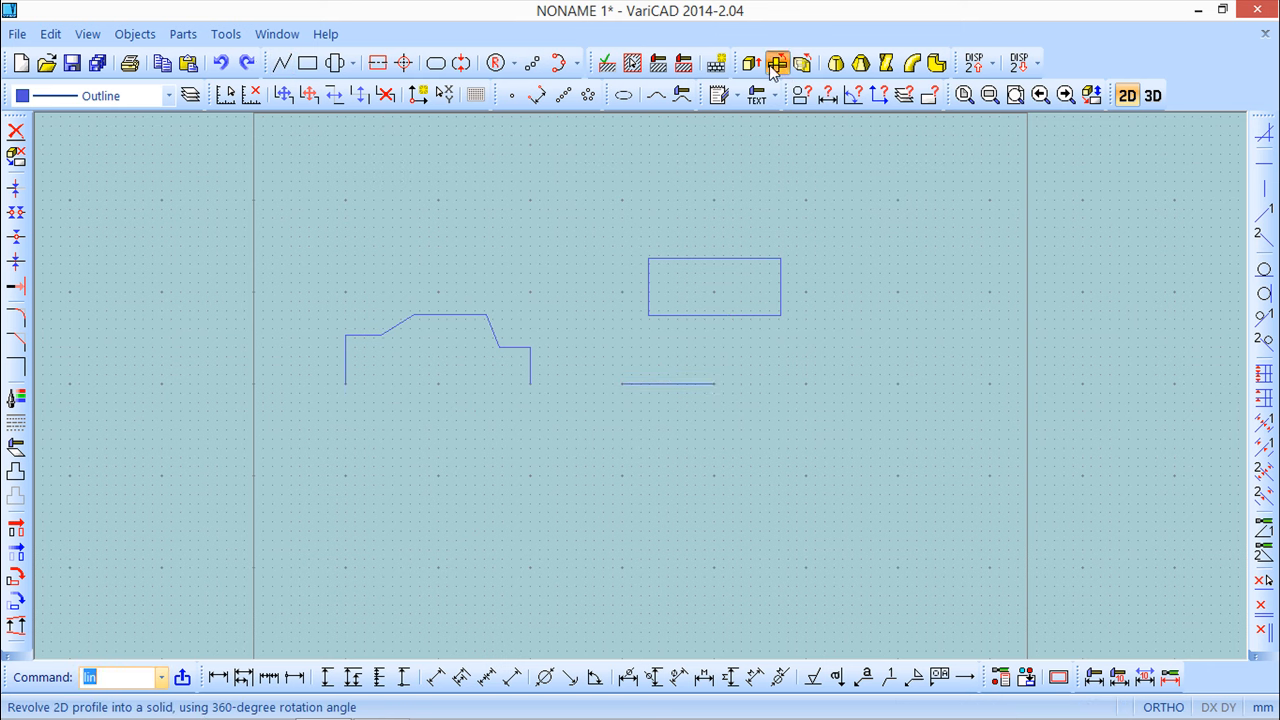
left_click(743, 315)
right_click(871, 349)
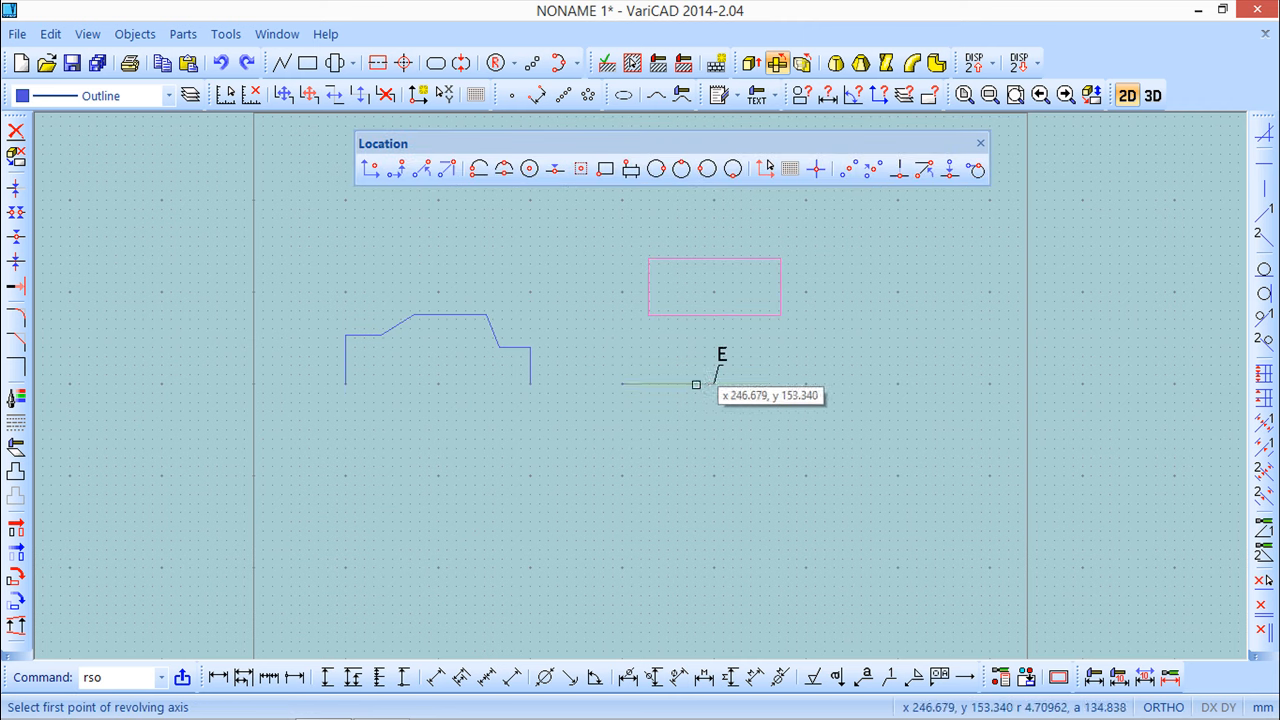
left_click(621, 382)
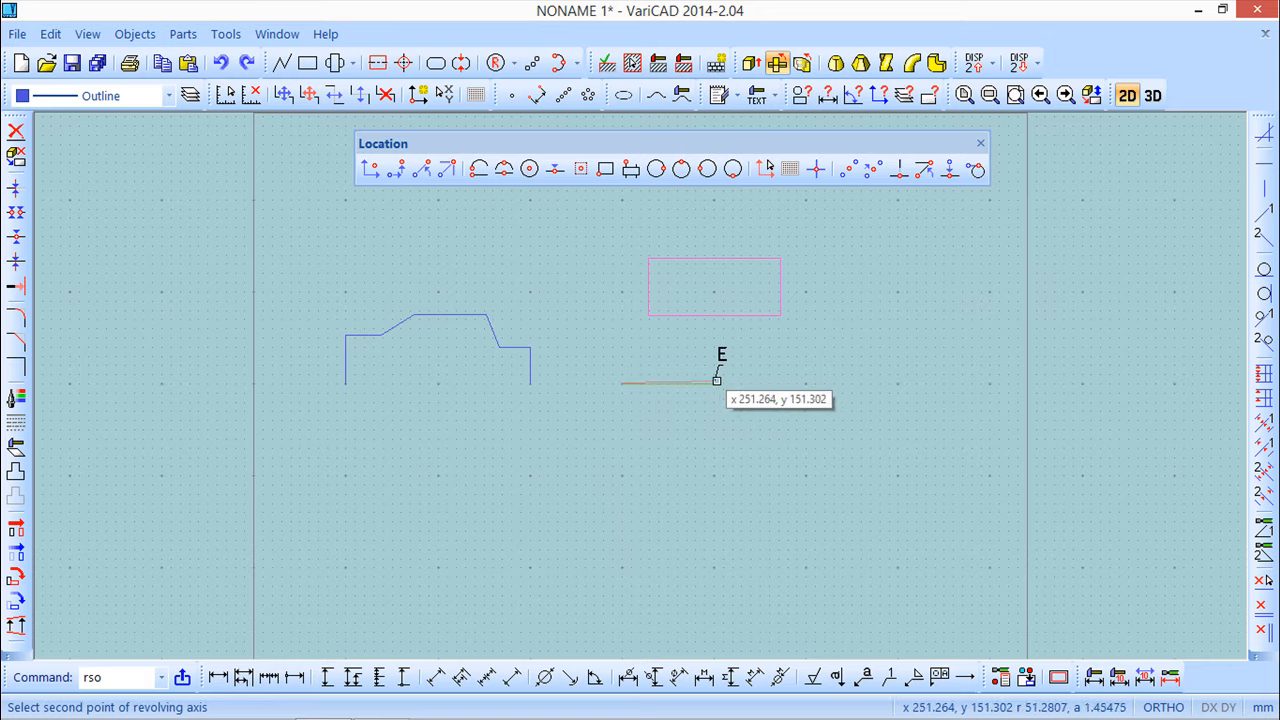
left_click(717, 382)
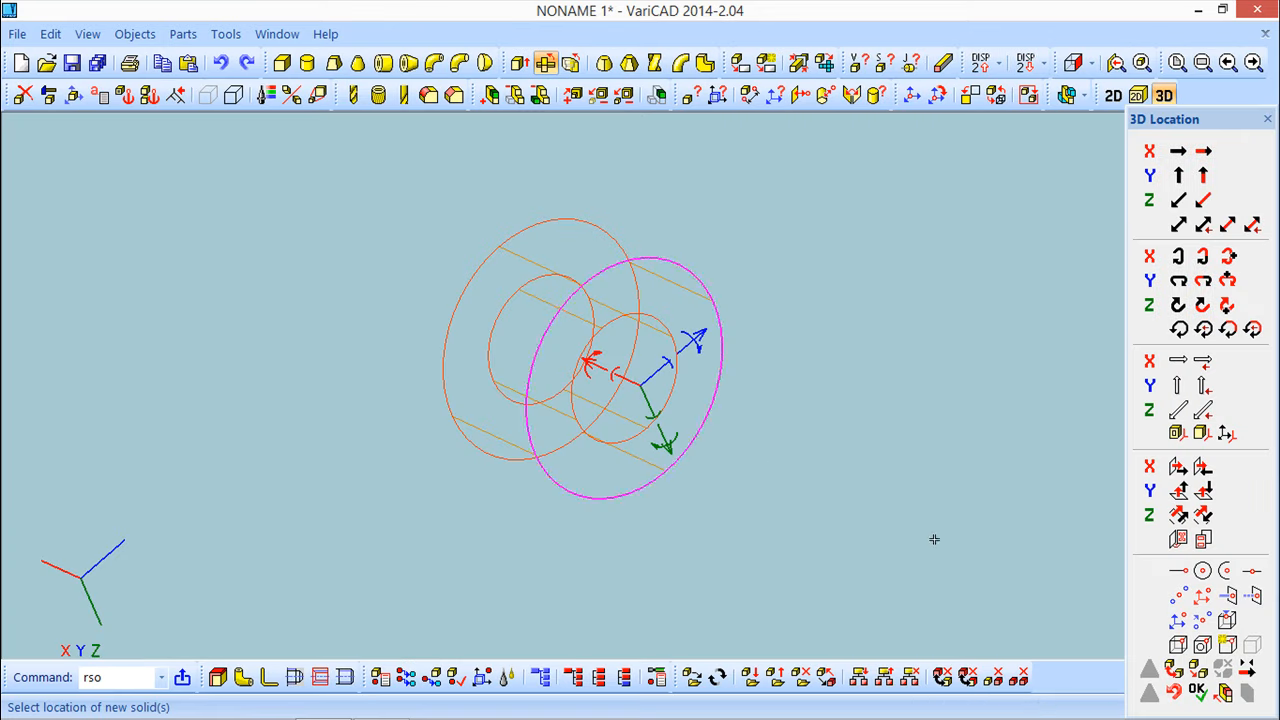
left_click(1198, 692)
mouse_move(895, 496)
middle_mouse_down()
mouse_move(774, 415)
mouse_move(871, 464)
mouse_move(874, 484)
middle_mouse_up()
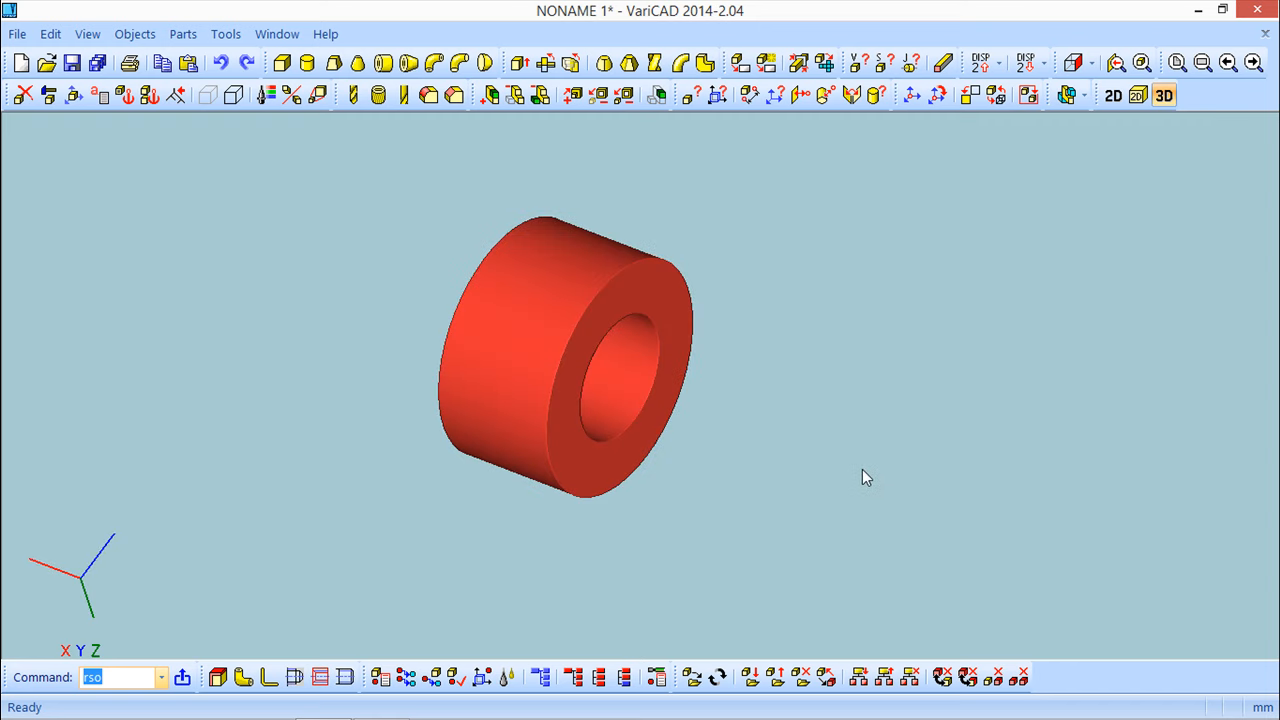
Delete the revolved ring solid from the 3D space.
left_click(24, 95)
left_click(530, 291)
right_click(412, 240)
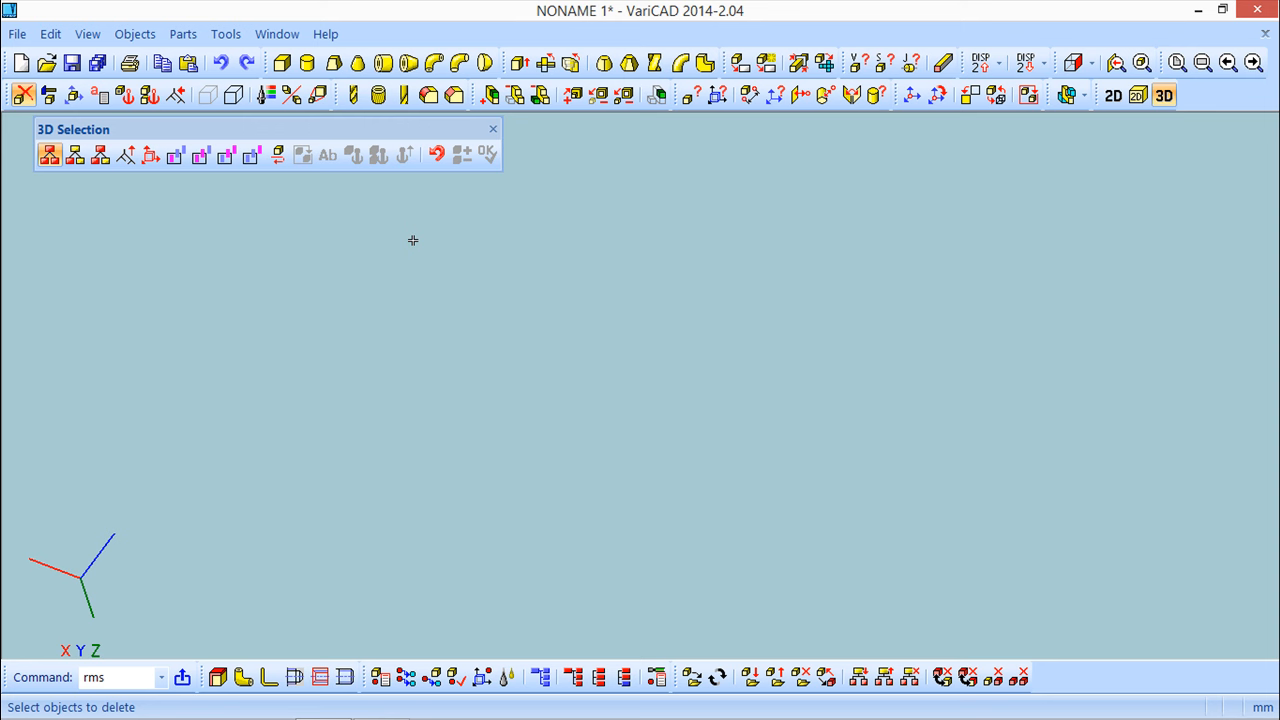
left_click(493, 129)
left_click(135, 34)
mouse_move(150, 62)
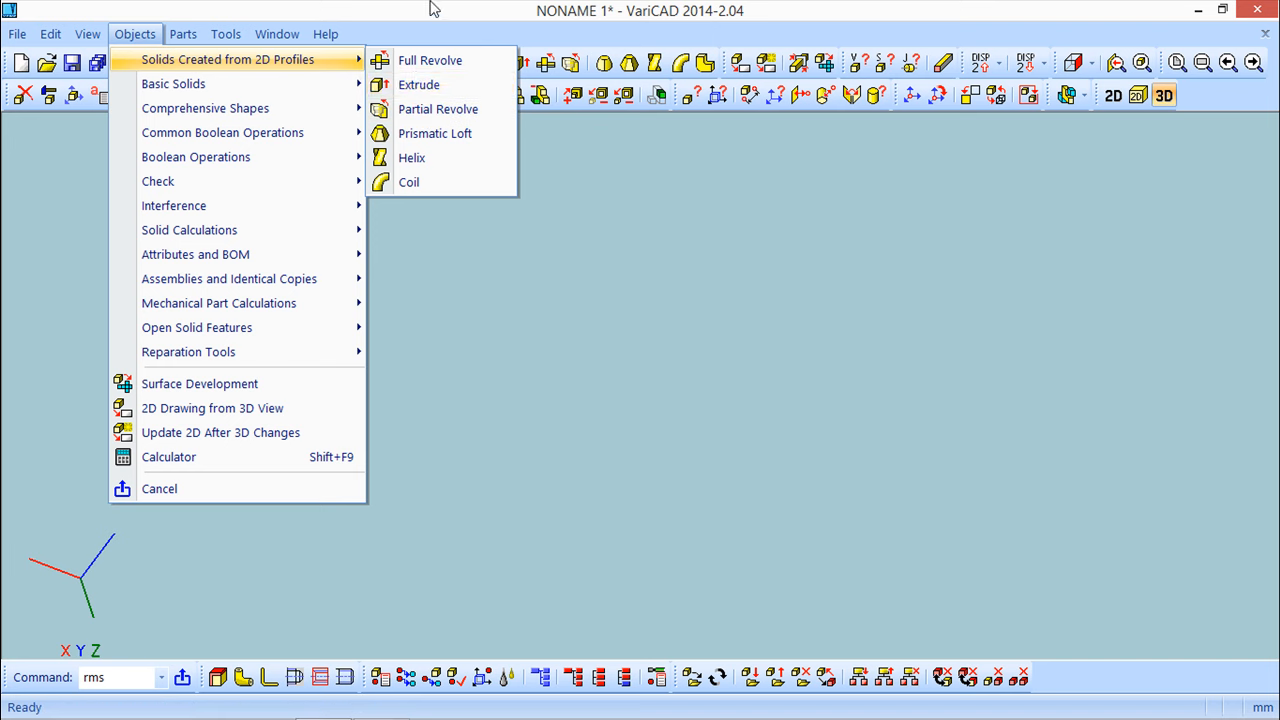
left_click(545, 22)
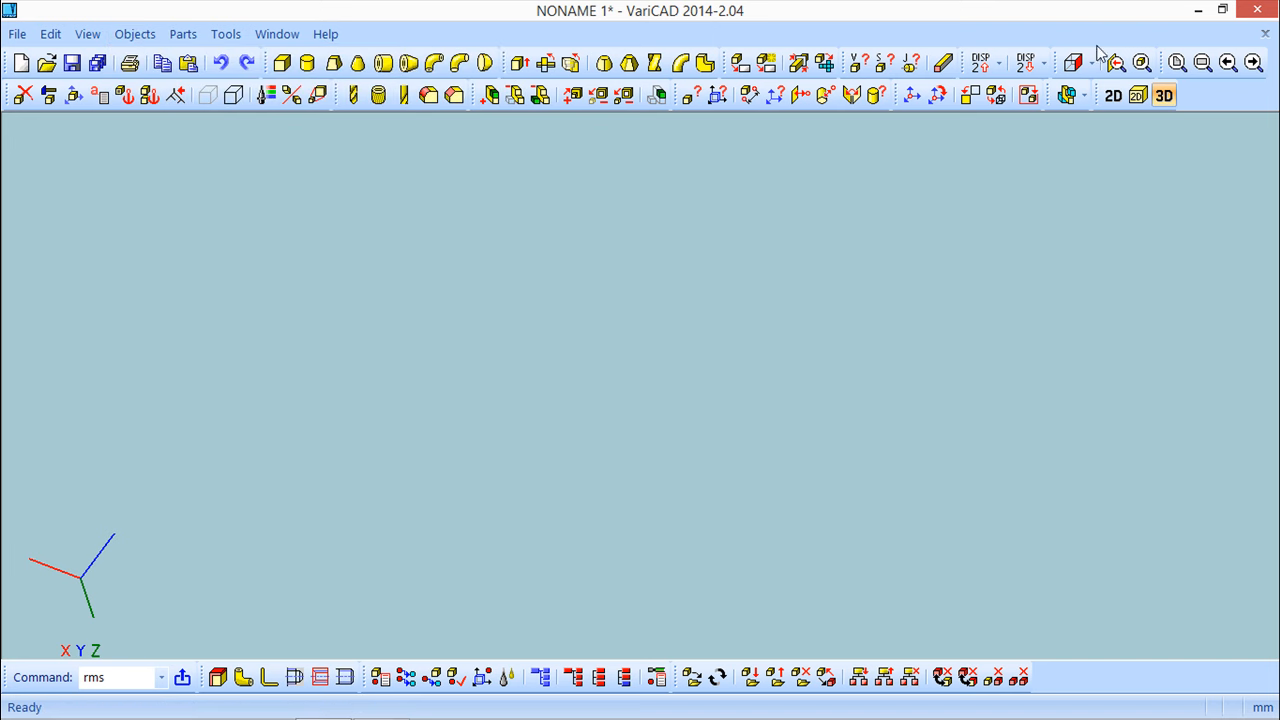
Return to the 2D drawing and close the stepped profile with a line between its two open lower endpoints.
left_click(1113, 96)
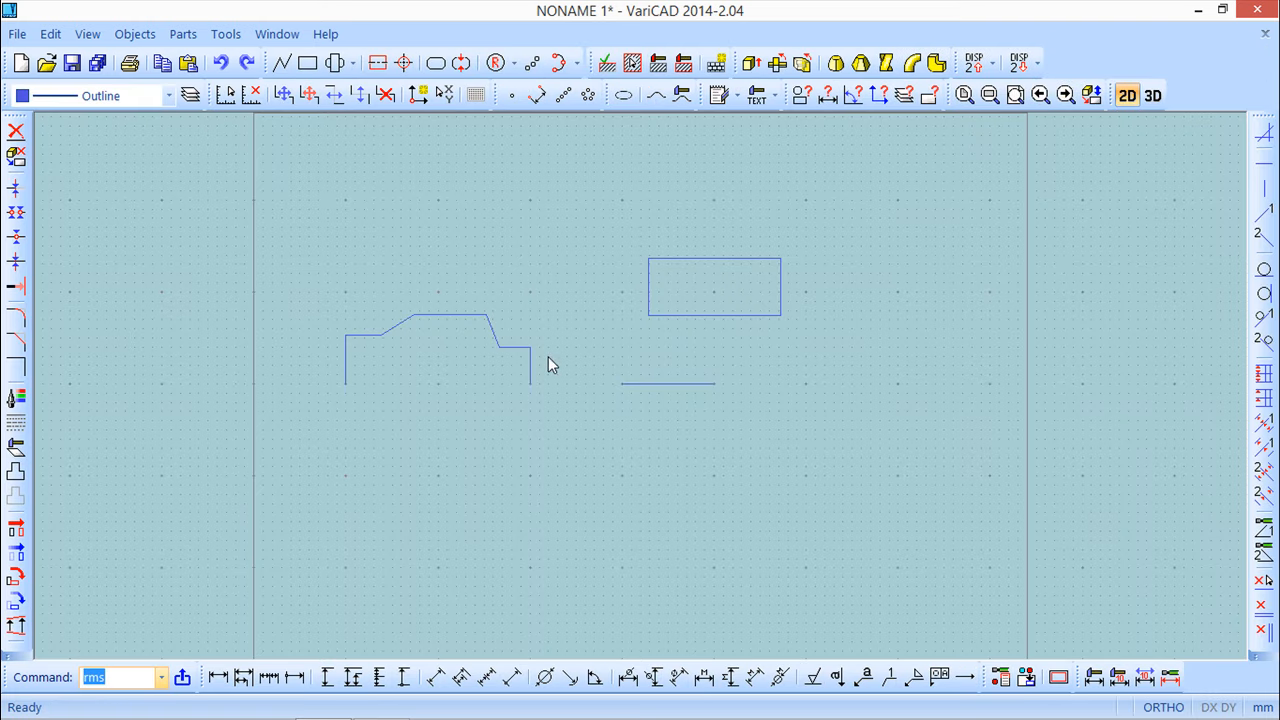
left_click(281, 62)
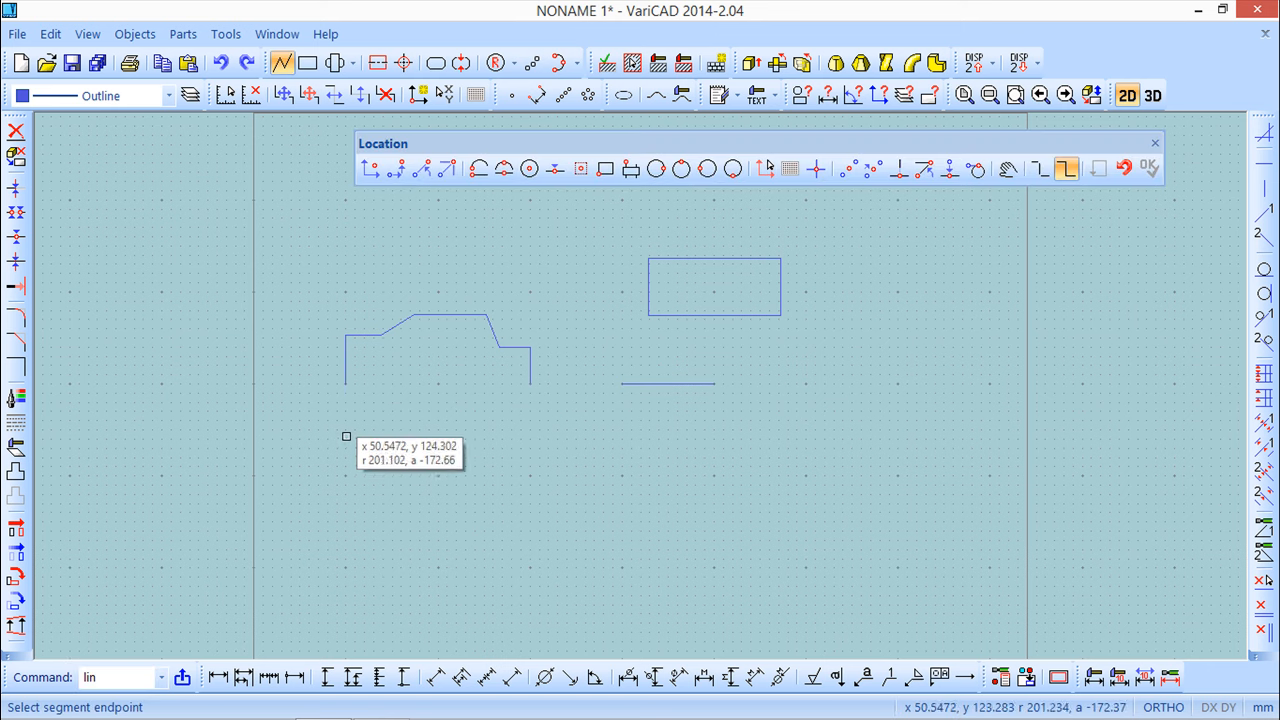
left_click(346, 383)
left_click(531, 380)
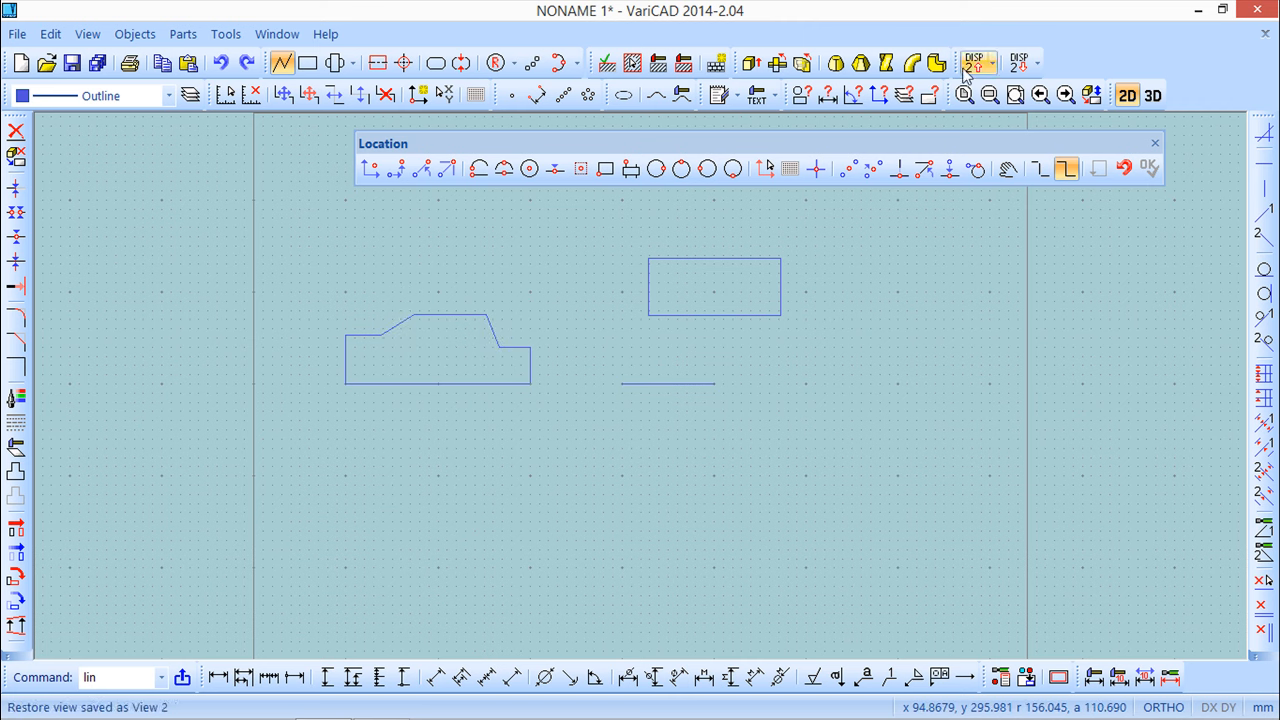
Extrude the closed stepped profile 100 mm, inserted by the midpoint of its base line at the default 3D location.
left_click(752, 66)
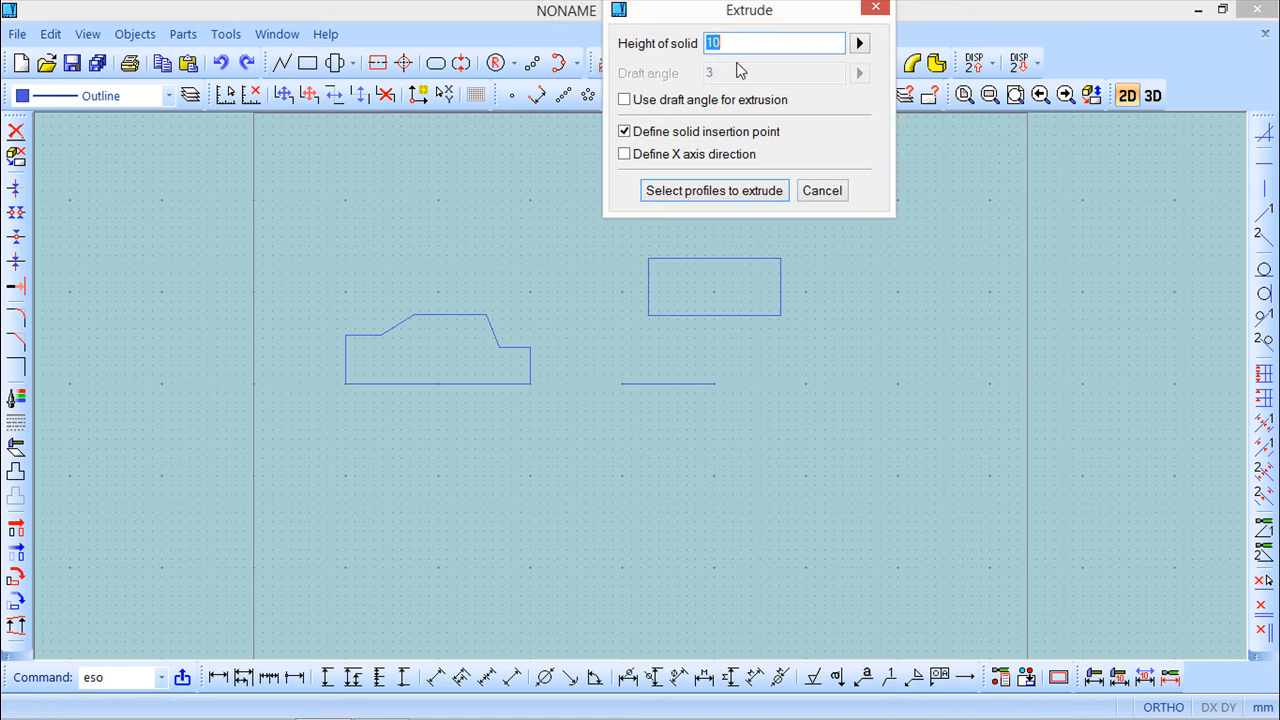
left_click_drag(724, 14, 846, 207)
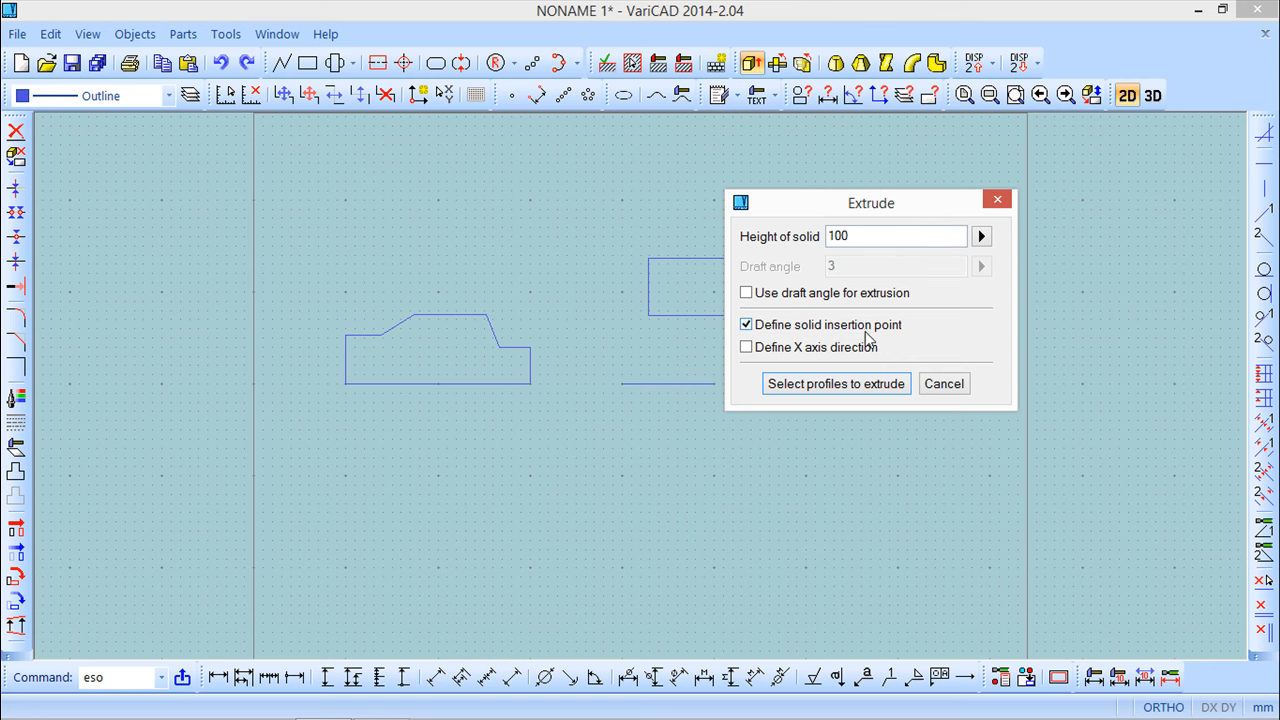
left_click(852, 387)
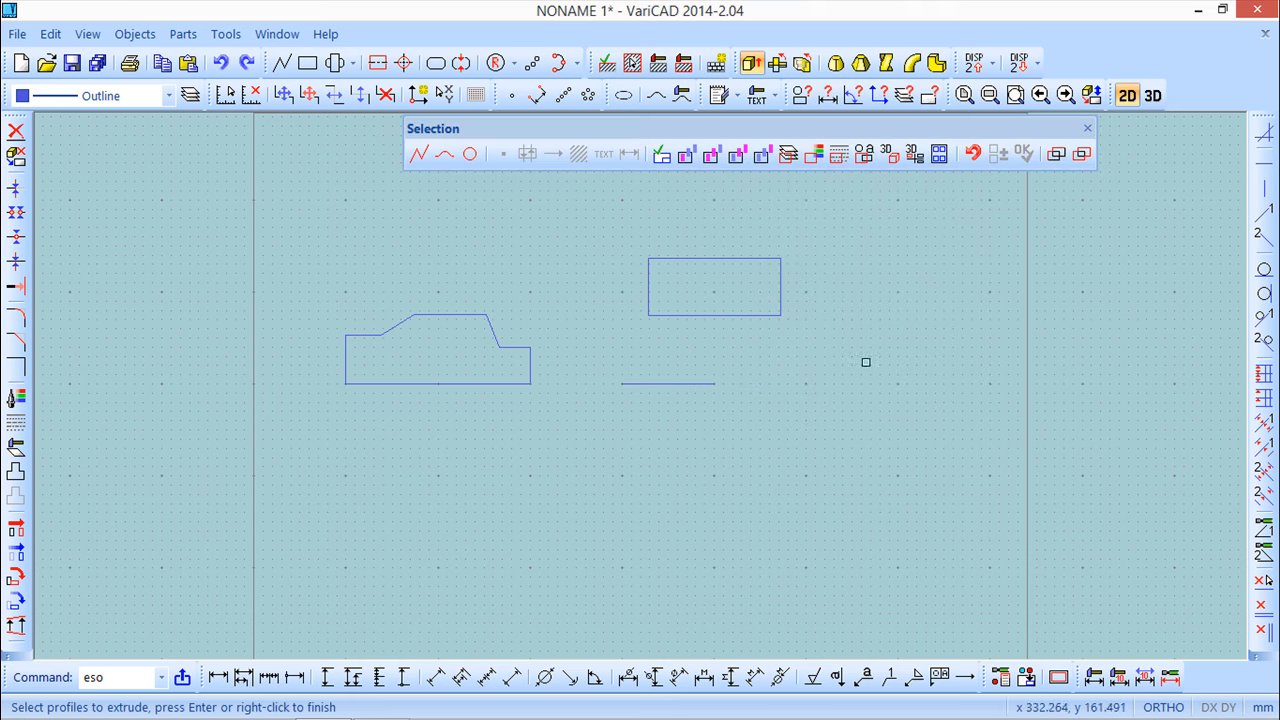
left_click(500, 383)
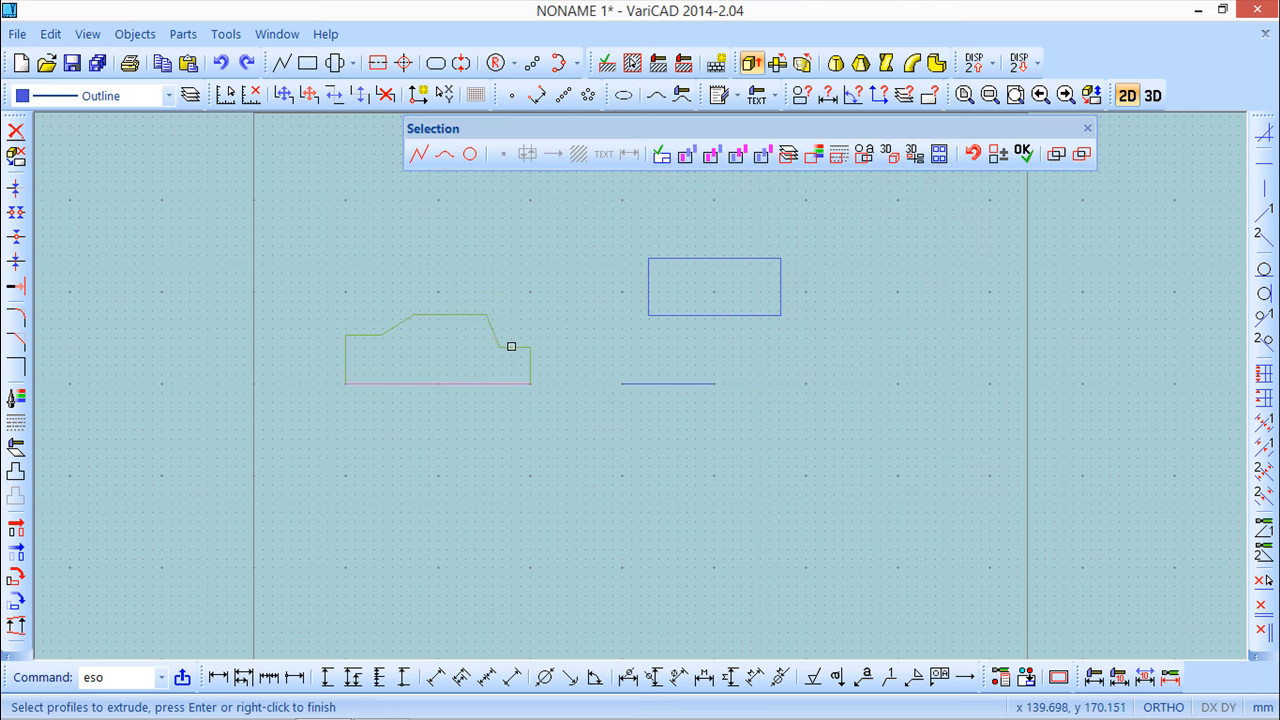
right_click(556, 335)
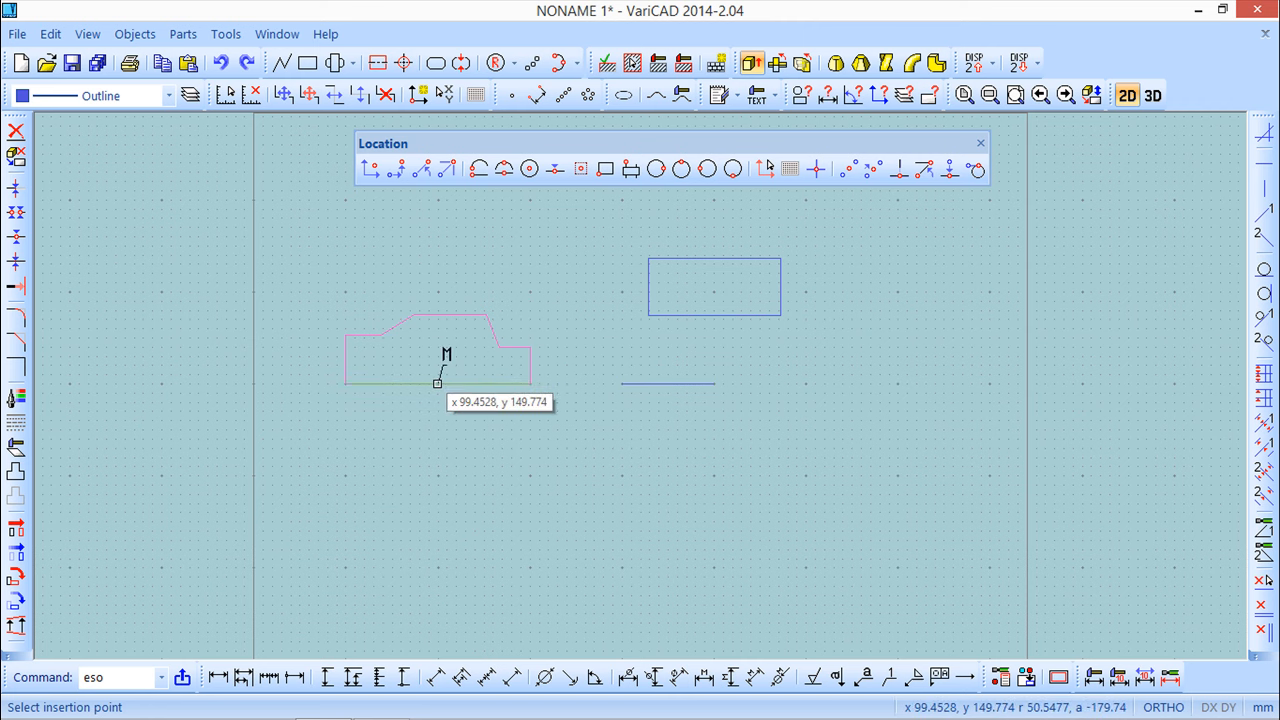
left_click(437, 383)
middle_click_drag(700, 510, 818, 532)
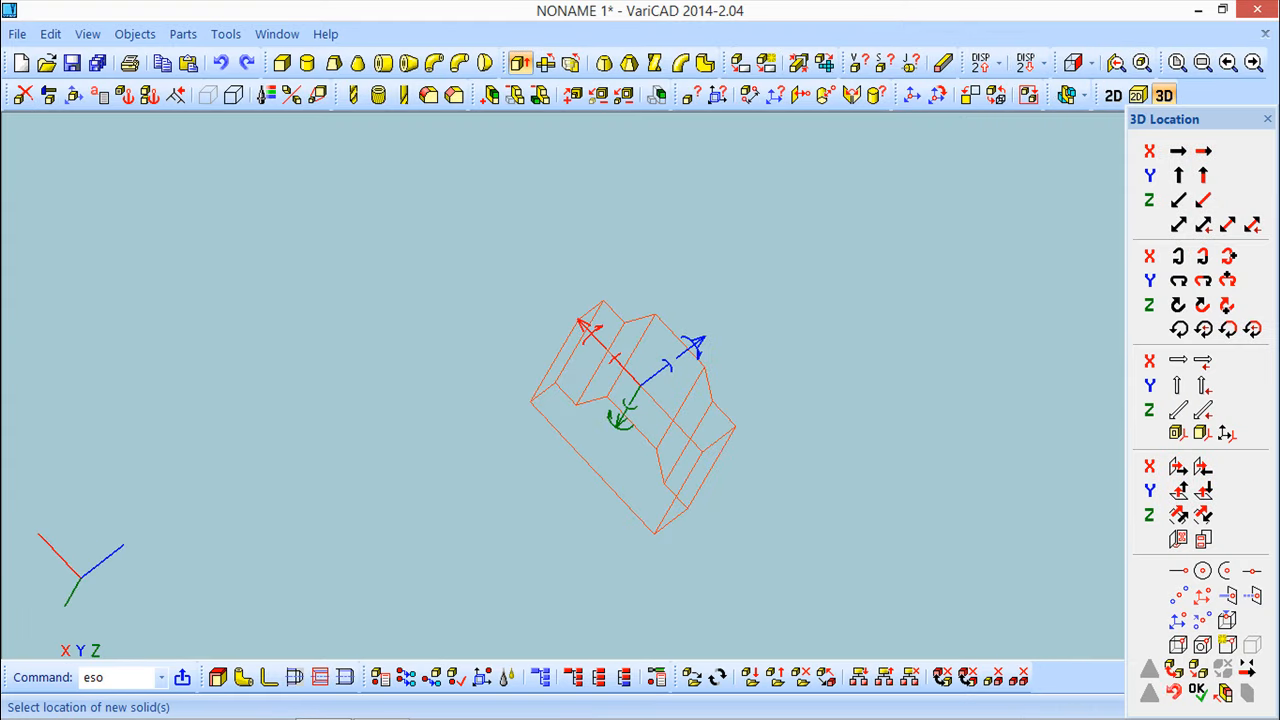
left_click(1198, 690)
mouse_move(826, 451)
middle_mouse_down()
mouse_move(723, 451)
mouse_move(671, 434)
mouse_move(657, 400)
mouse_move(710, 433)
mouse_move(820, 400)
mouse_move(912, 352)
middle_mouse_up()
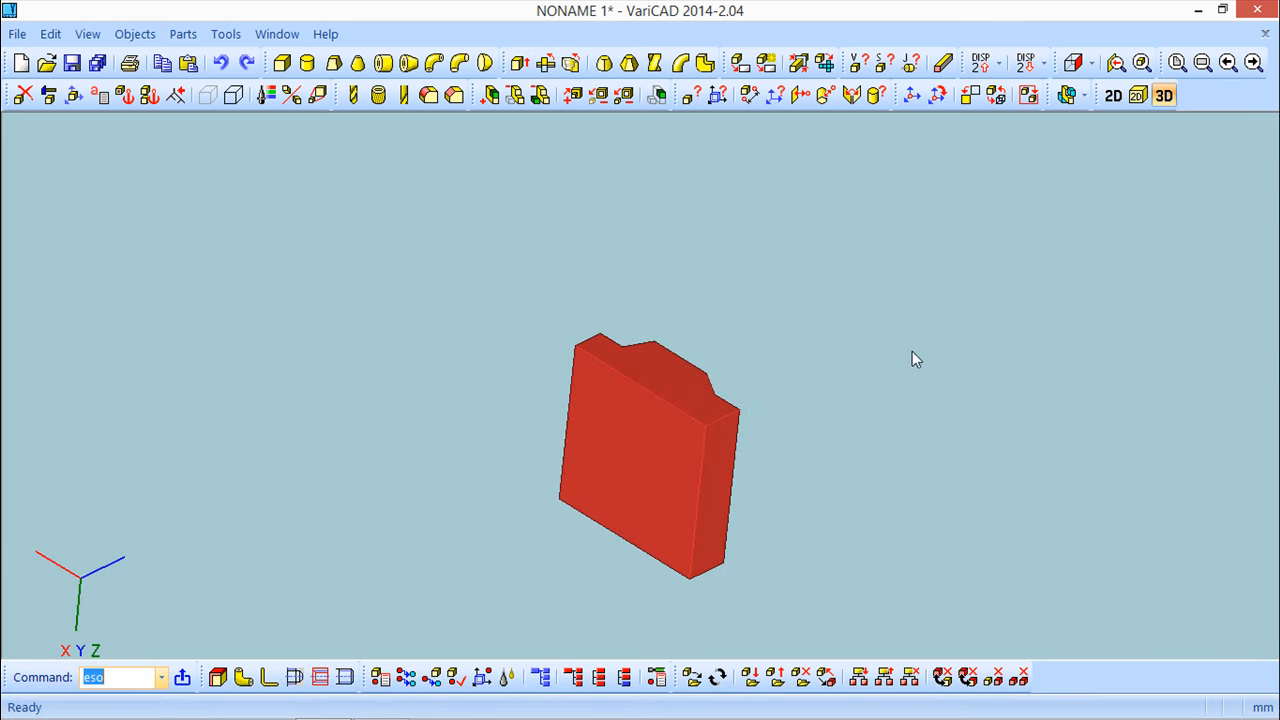
Delete the straight extruded solid and return to the 2D drawing.
left_click(24, 94)
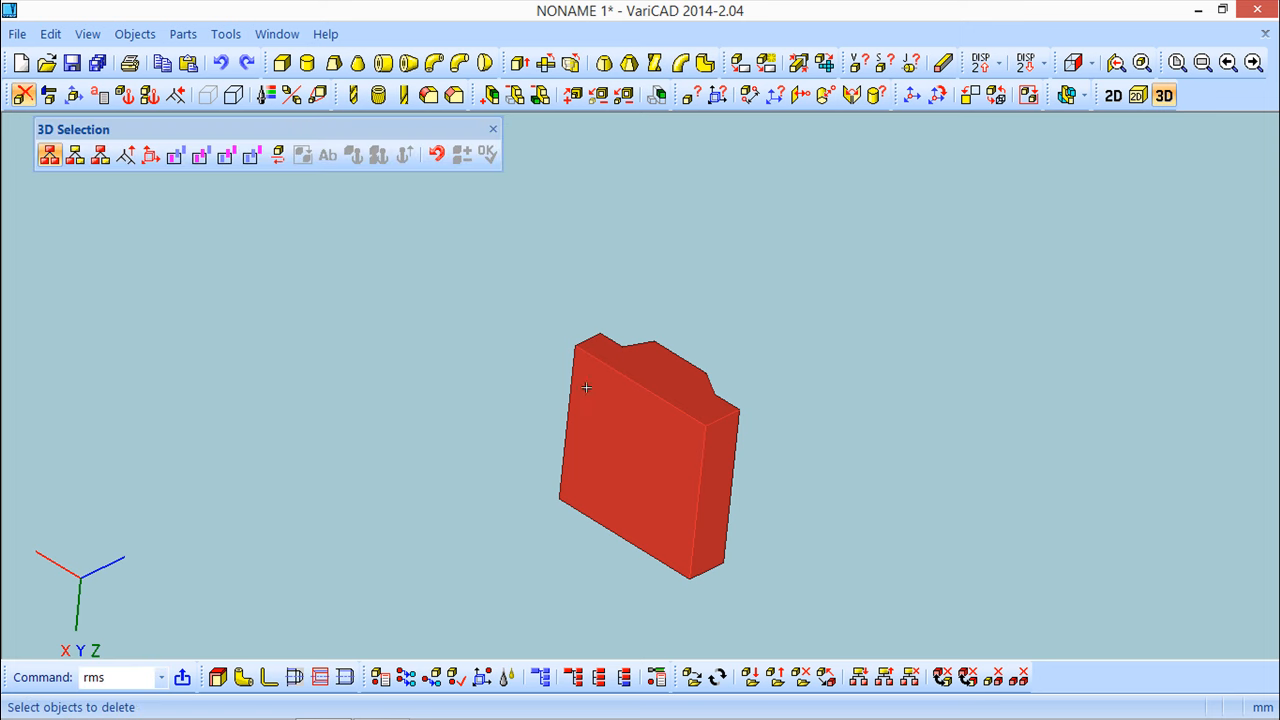
left_click(689, 431)
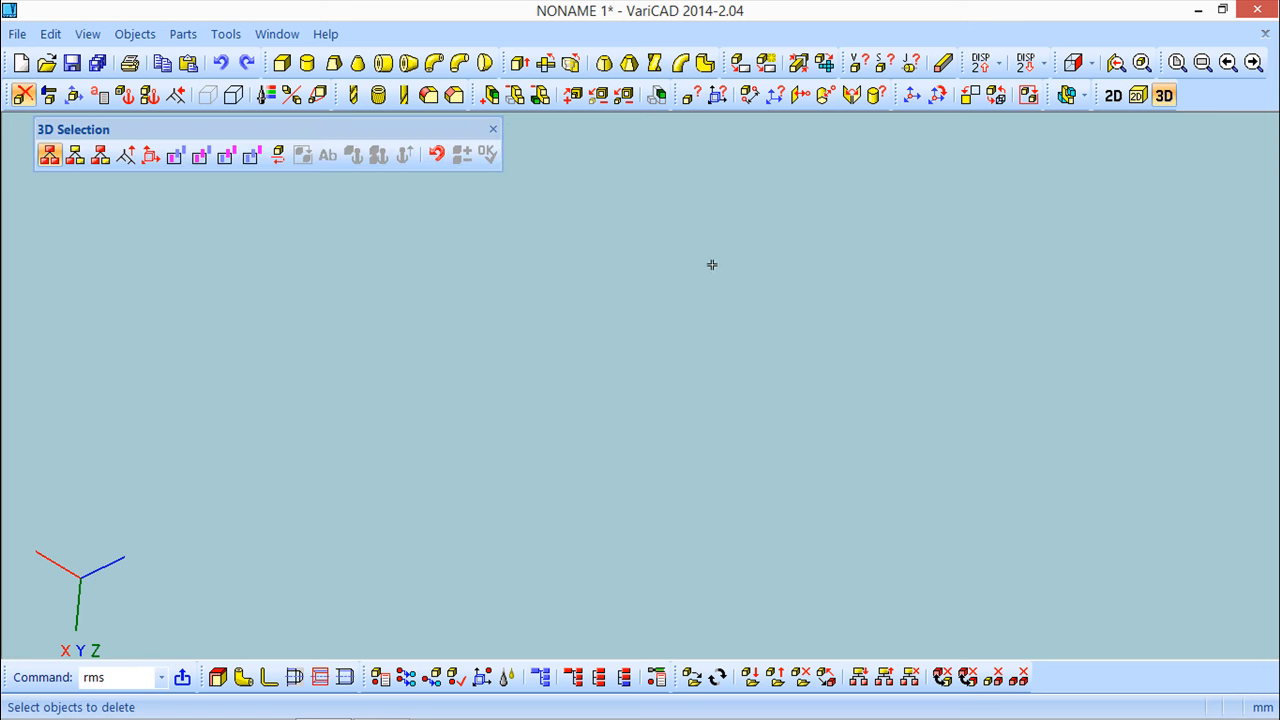
left_click(1113, 95)
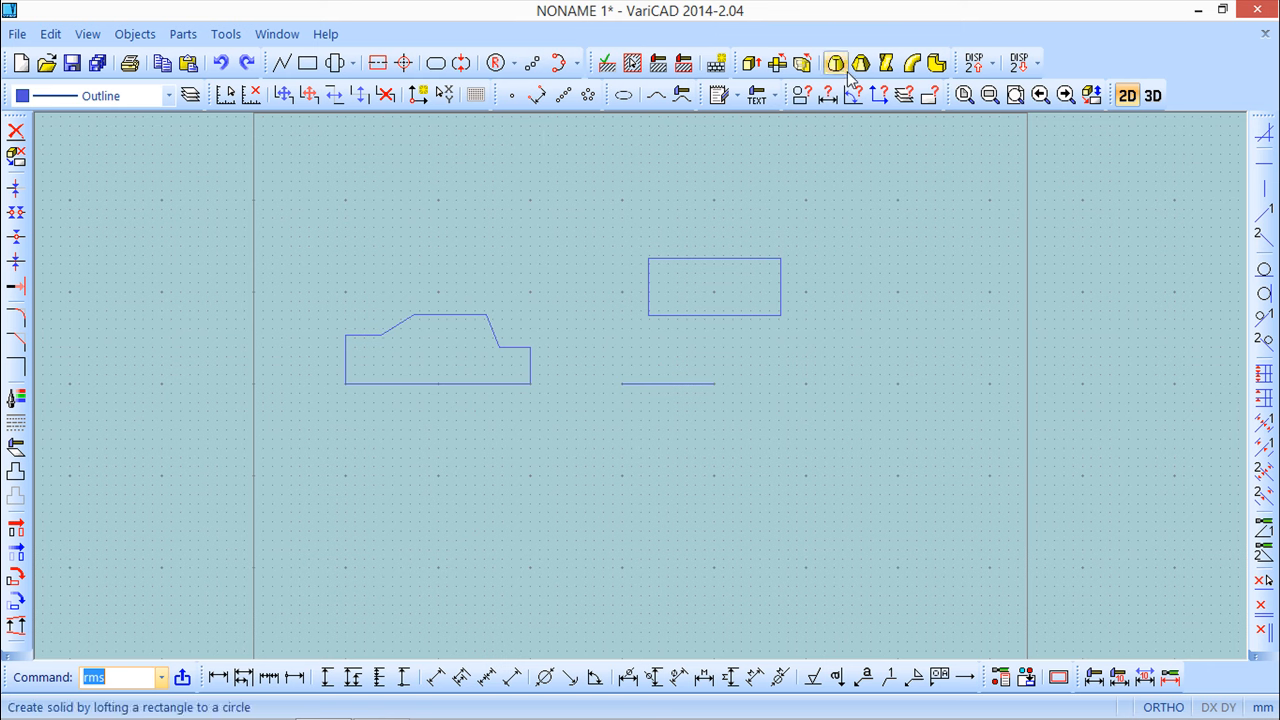
Extrude the closed stepped profile 100 mm with a draft angle of 3, inserted by its base line midpoint at the default 3D location.
left_click(751, 66)
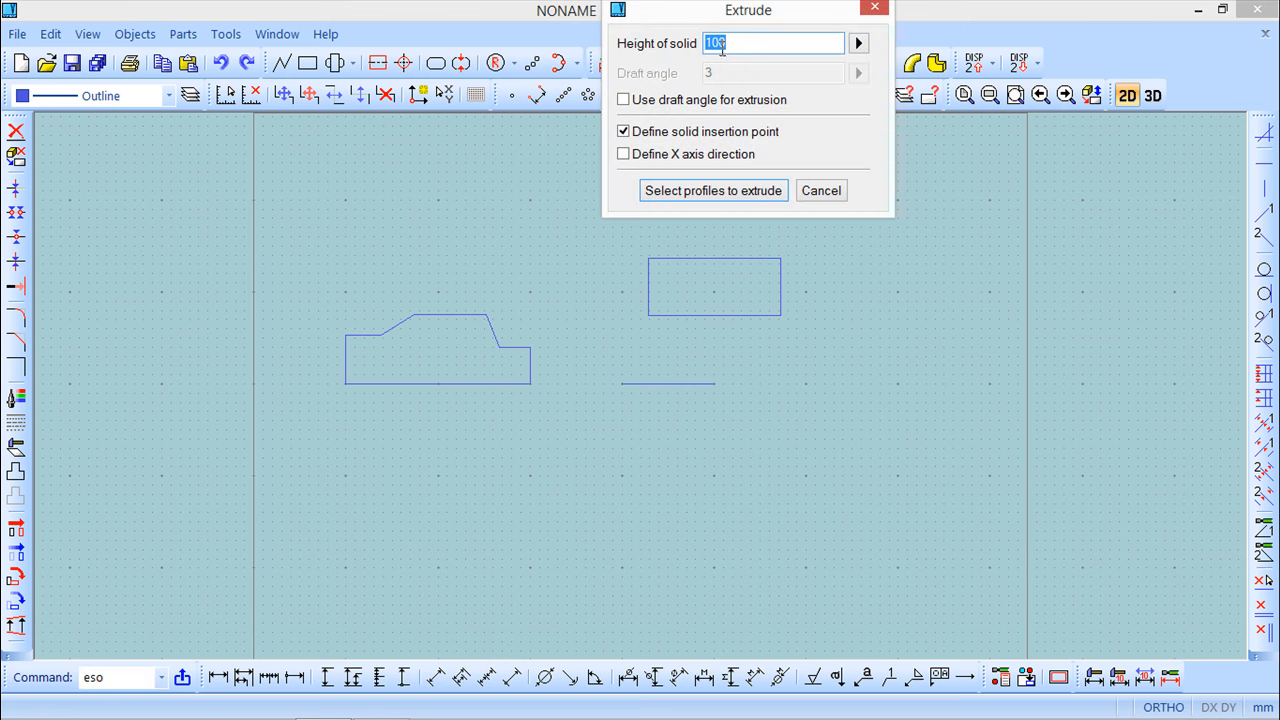
left_click(623, 101)
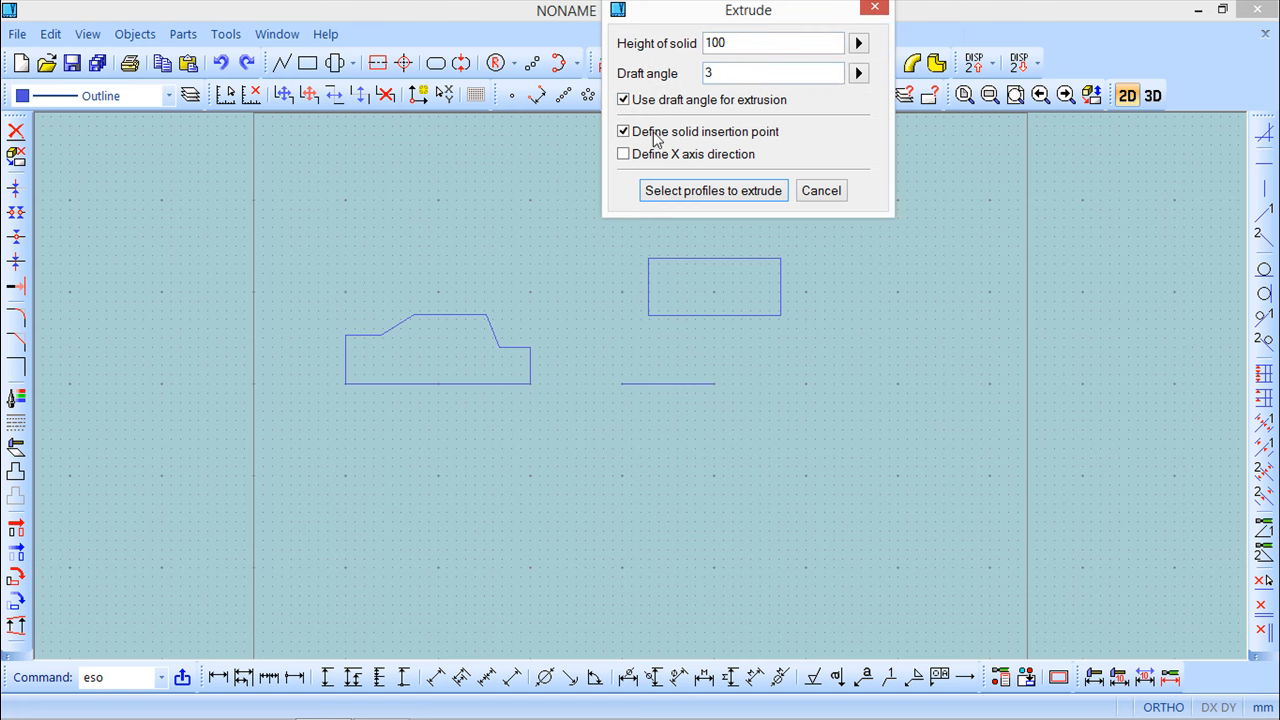
left_click(680, 192)
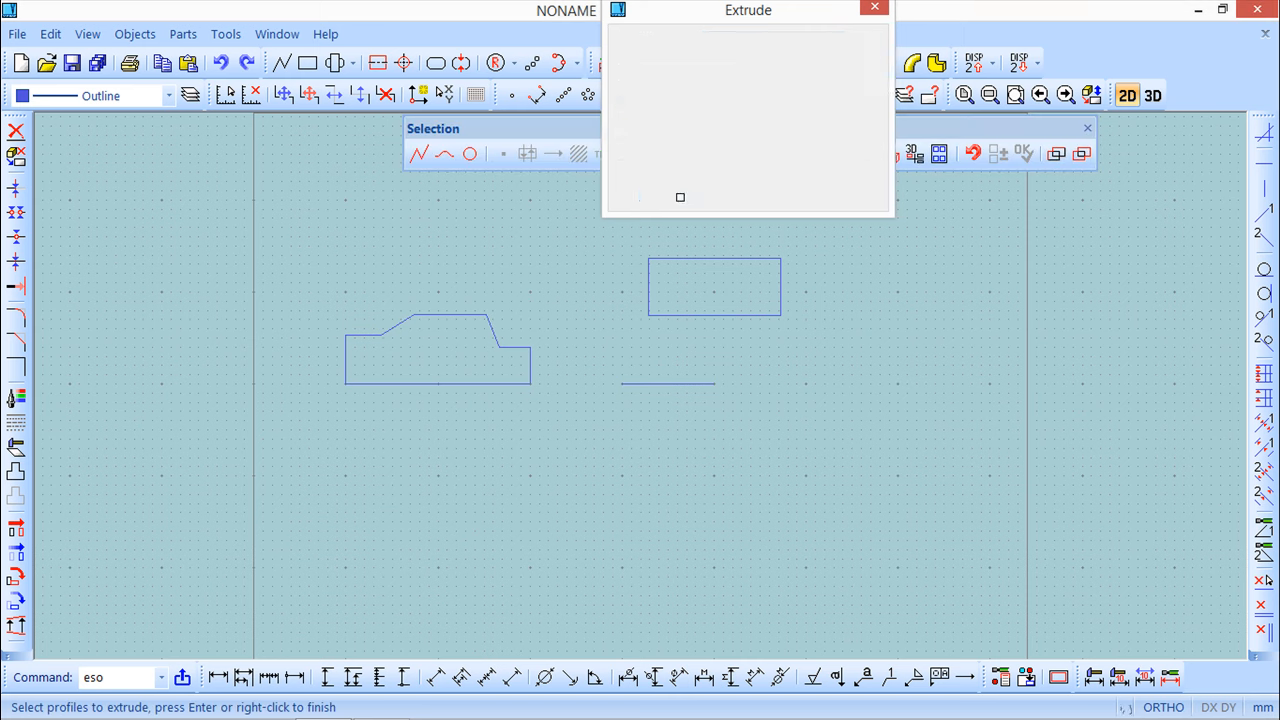
left_click(500, 383)
left_click(530, 368)
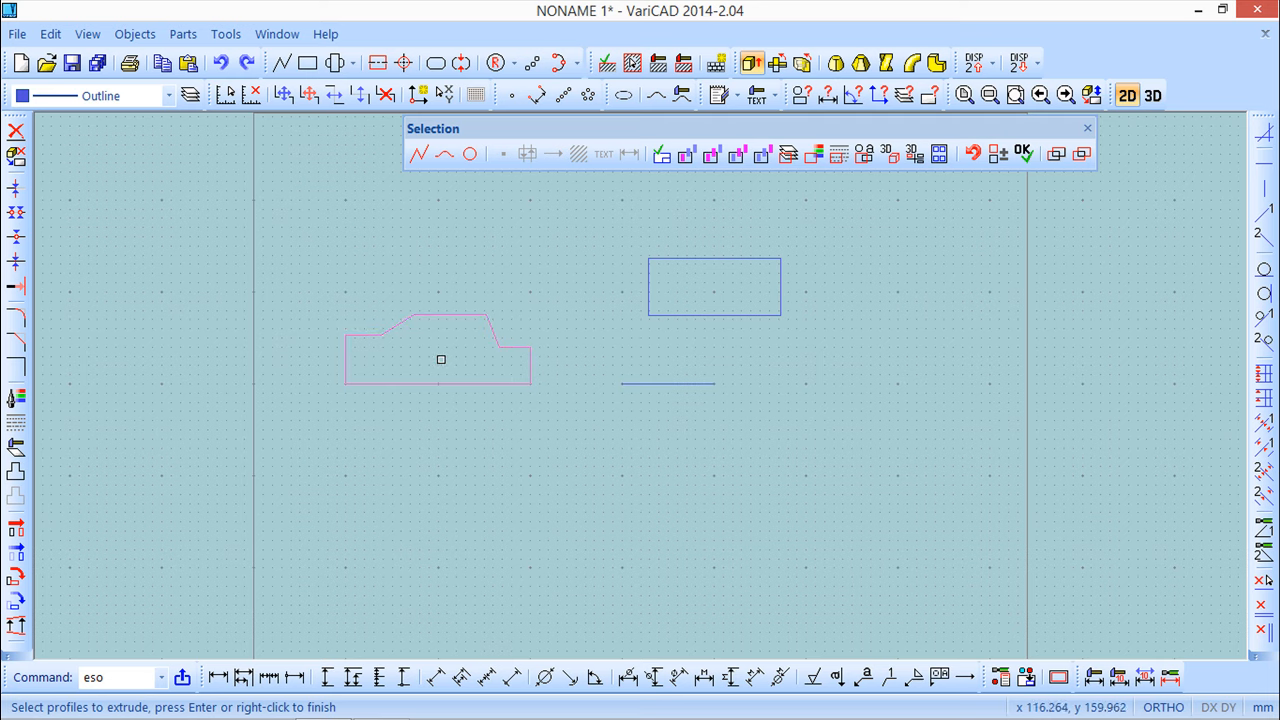
right_click(392, 360)
left_click(440, 383)
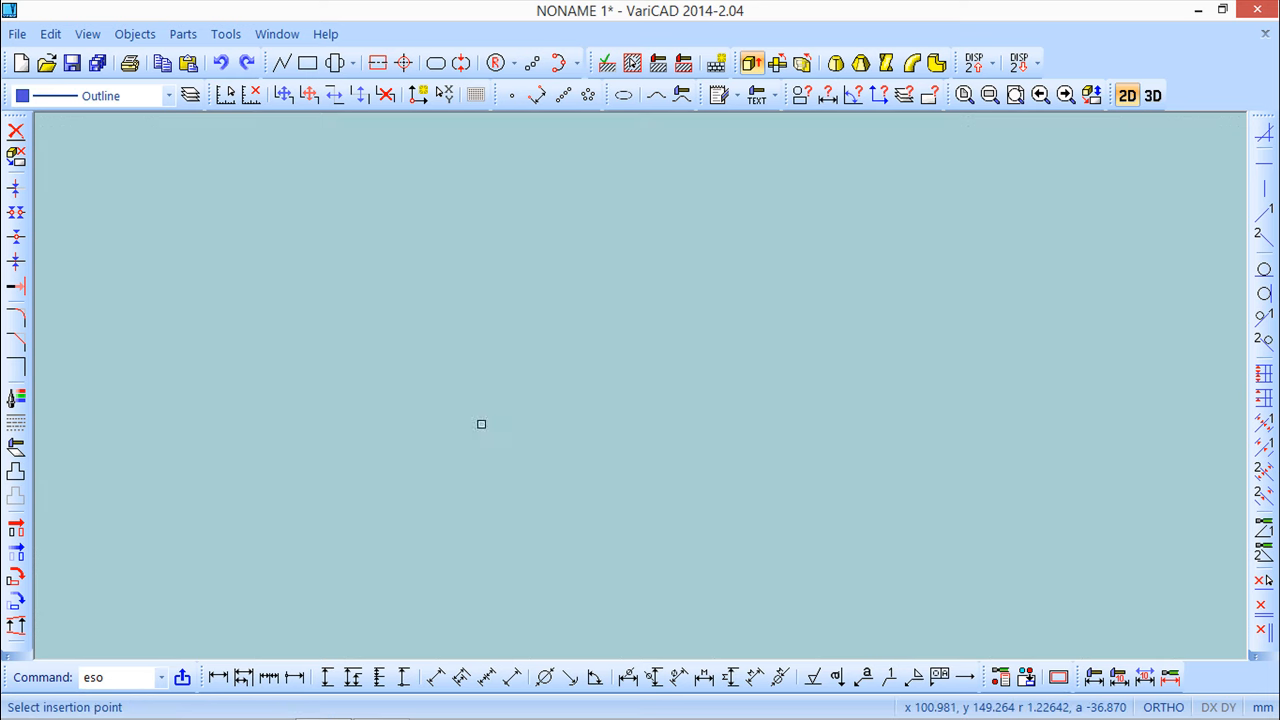
left_click(1197, 690)
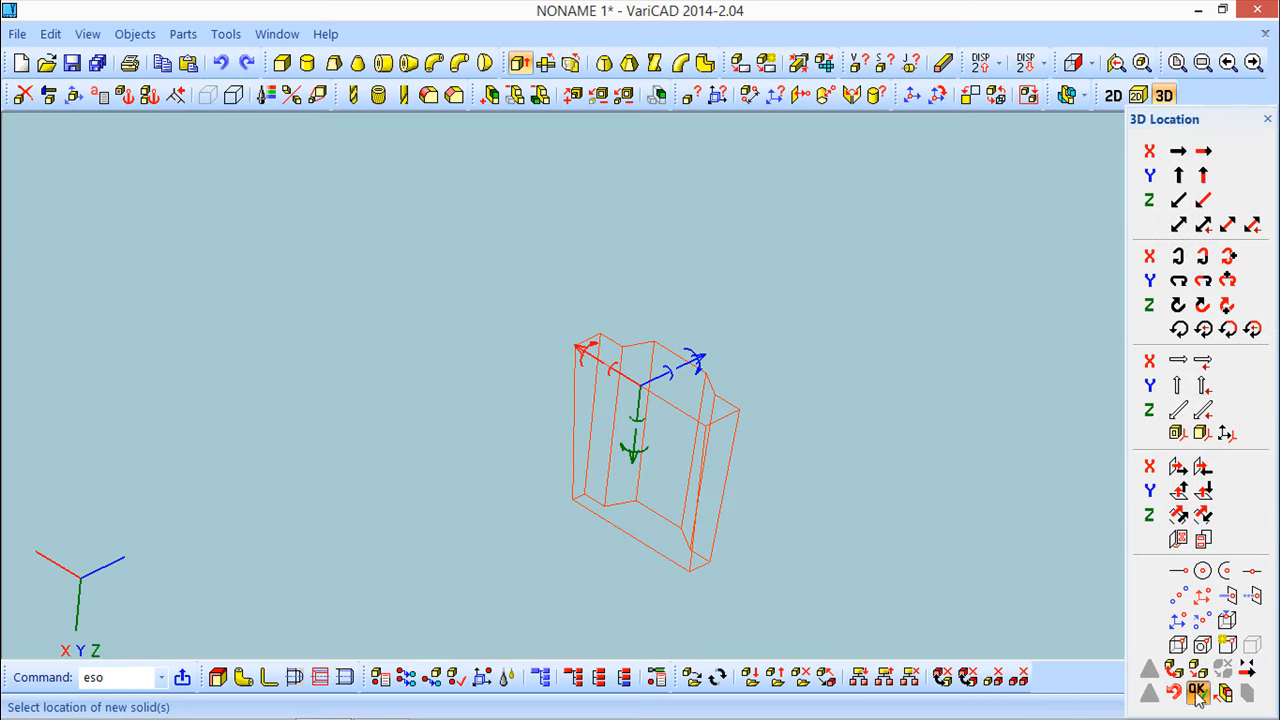
mouse_move(761, 420)
middle_mouse_down()
mouse_move(665, 479)
mouse_move(714, 489)
mouse_move(746, 469)
mouse_move(694, 423)
mouse_move(704, 515)
mouse_move(740, 506)
mouse_move(709, 463)
mouse_move(701, 499)
mouse_move(572, 432)
mouse_move(586, 472)
mouse_move(731, 418)
mouse_move(680, 390)
middle_mouse_up()
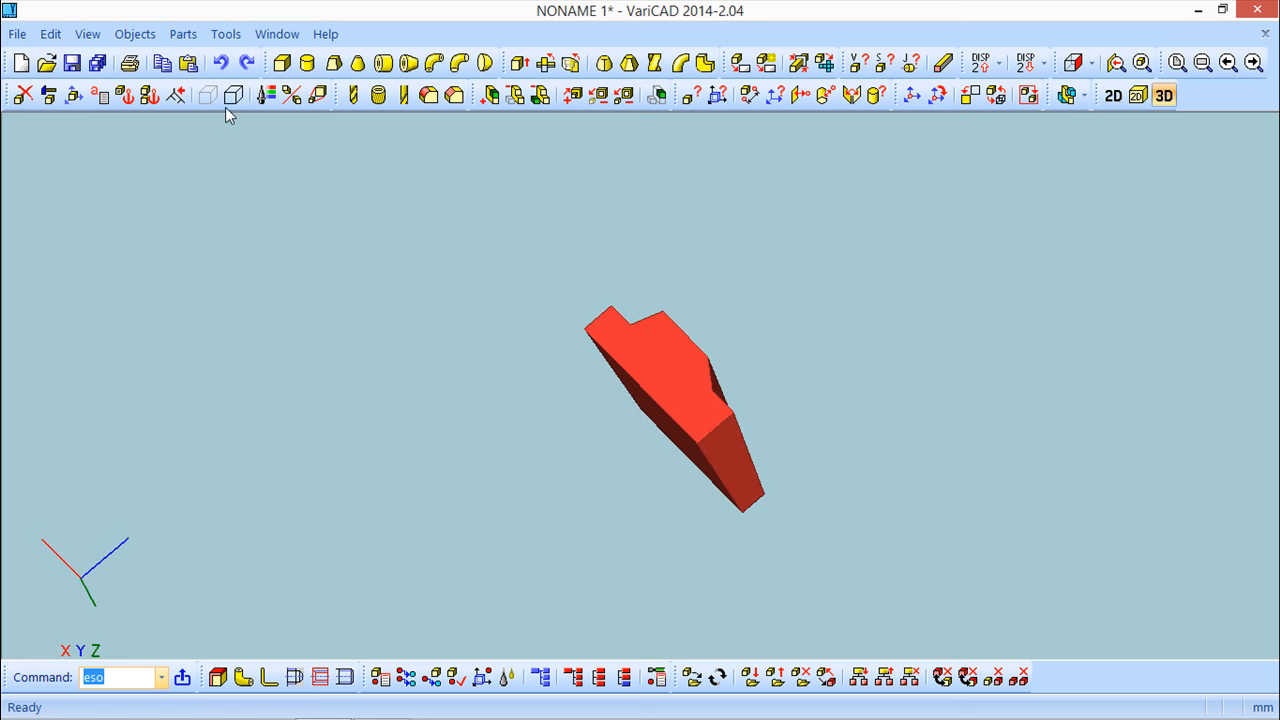
Delete the solid extruded with the draft angle.
left_click(22, 95)
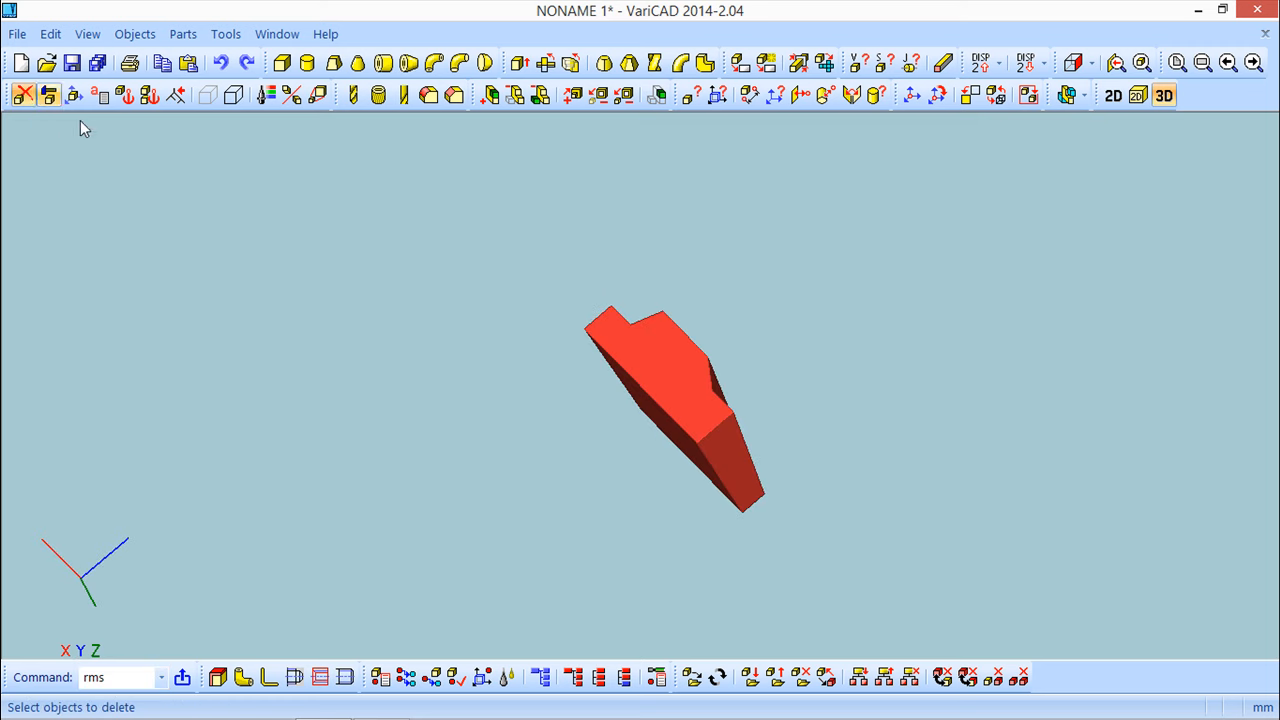
left_click(660, 371)
right_click(660, 277)
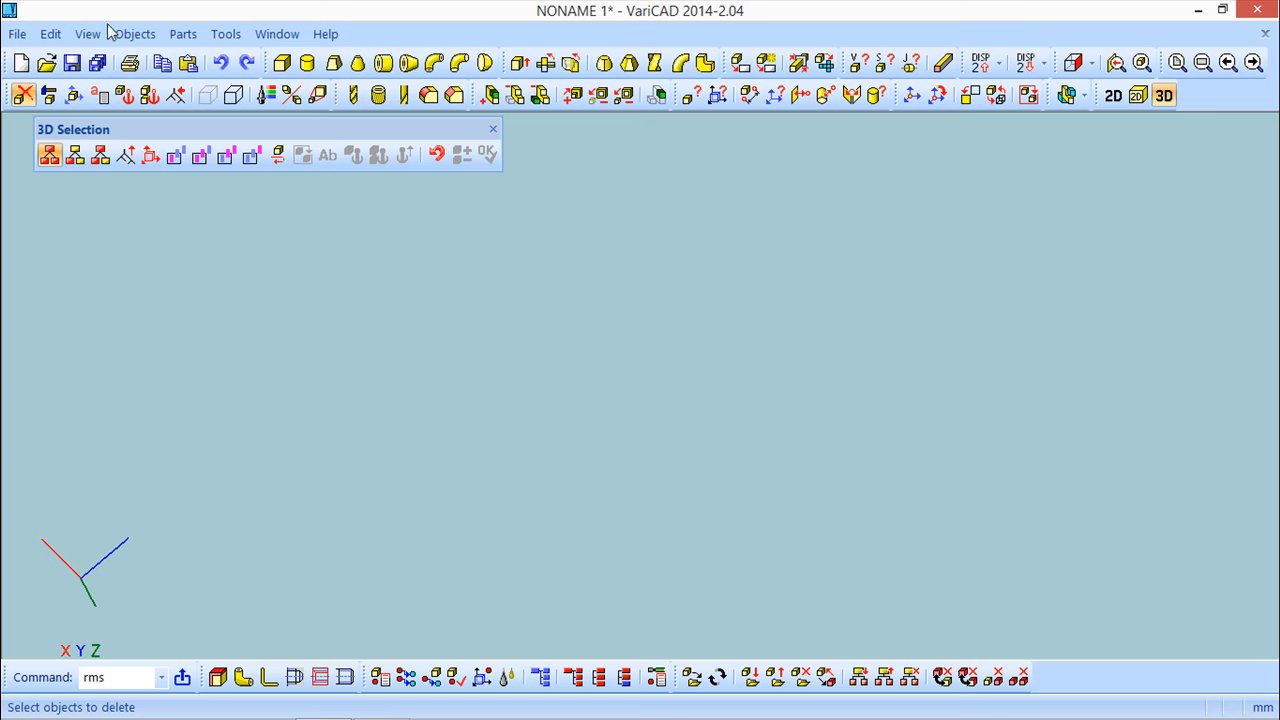
left_click(492, 129)
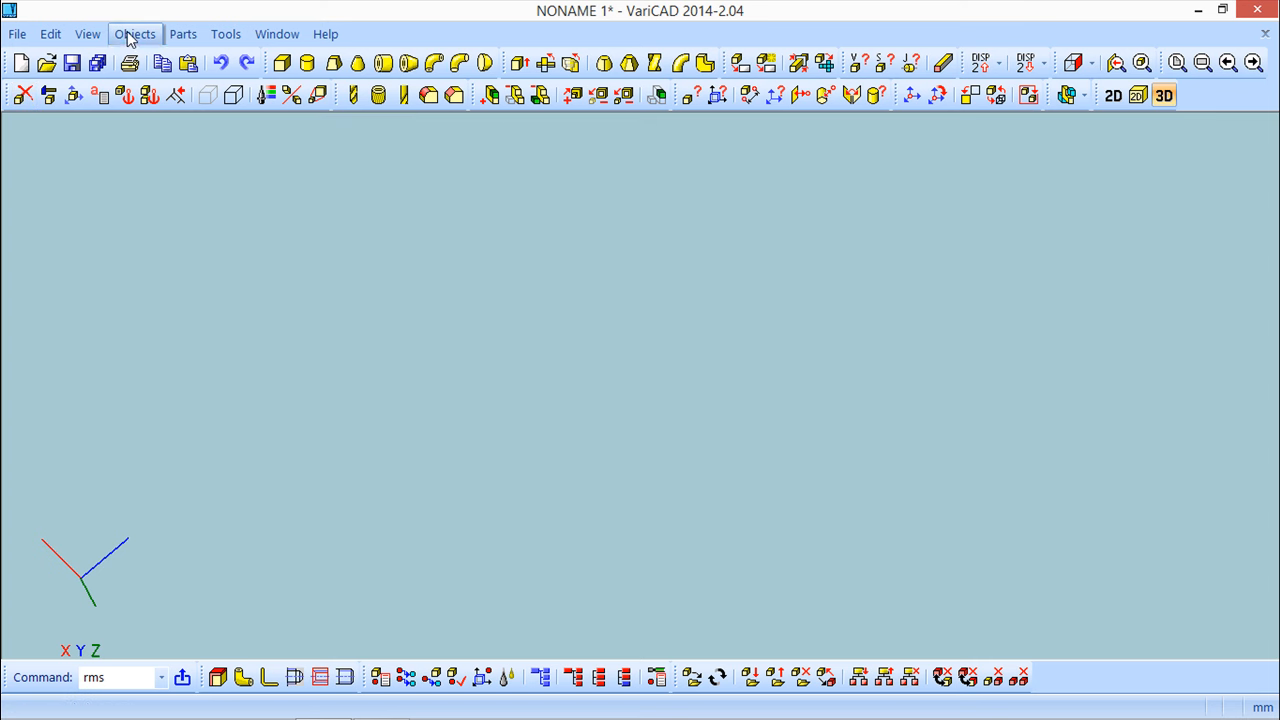
left_click(133, 34)
mouse_move(146, 60)
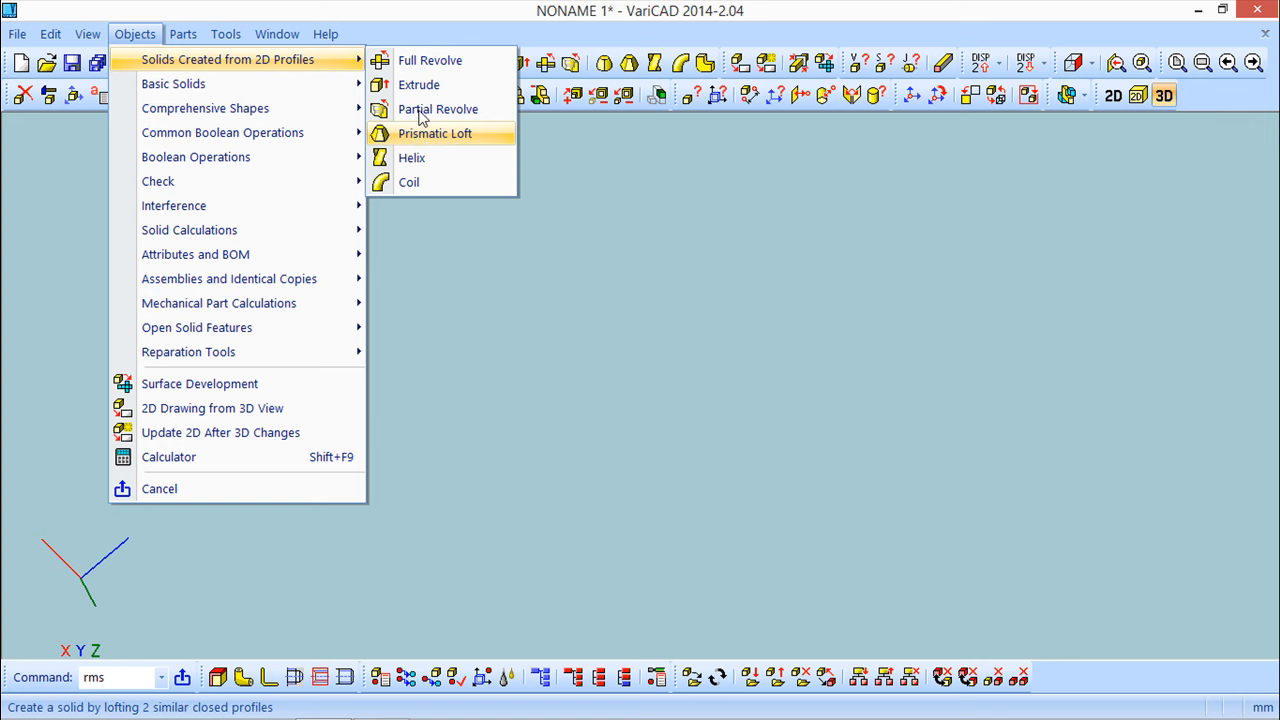
left_click(417, 11)
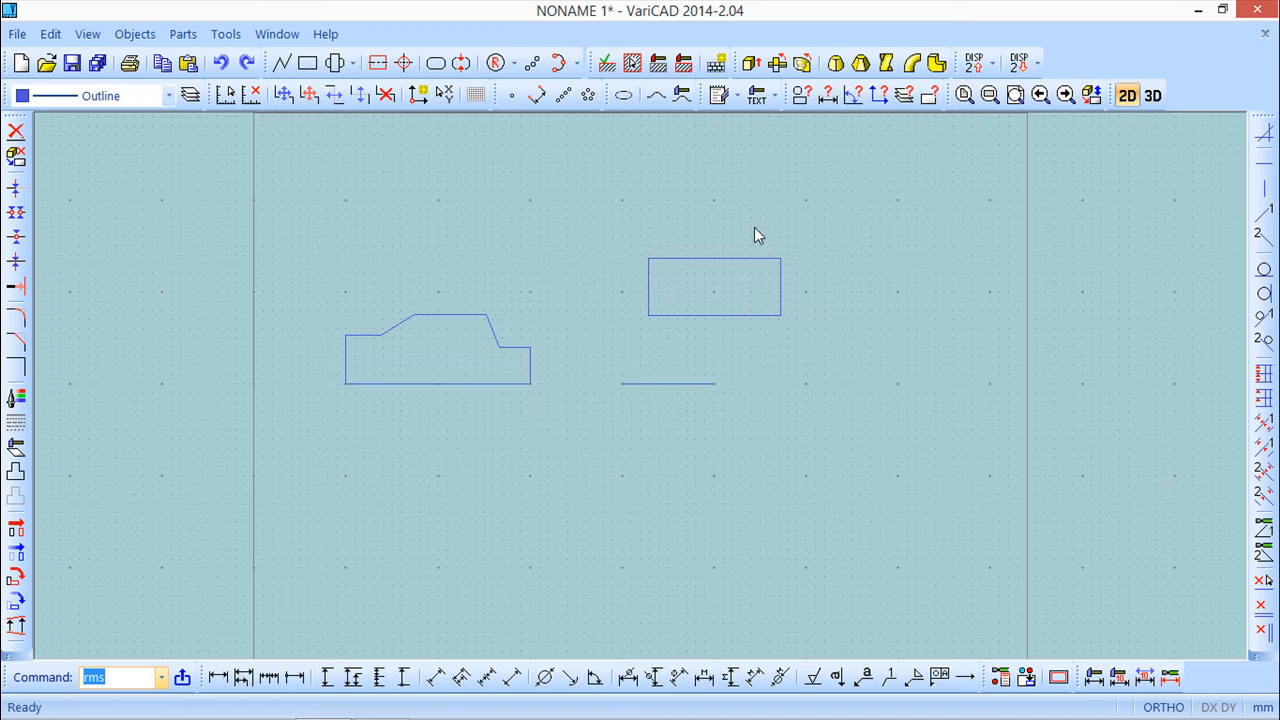
Draw two overlapping rectangles in the 2D drawing below the existing profiles, the second smaller and offset up and to the right.
left_click(307, 62)
left_click(673, 480)
left_click(806, 559)
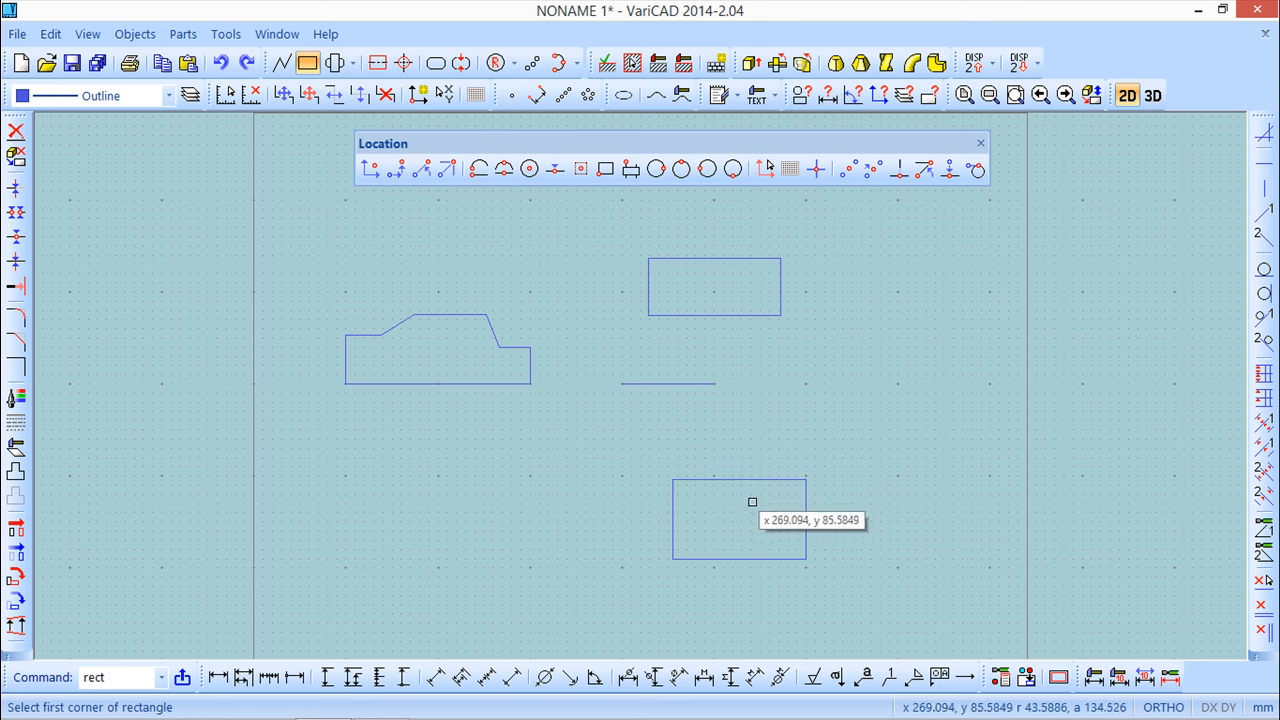
left_click(753, 450)
left_click(850, 525)
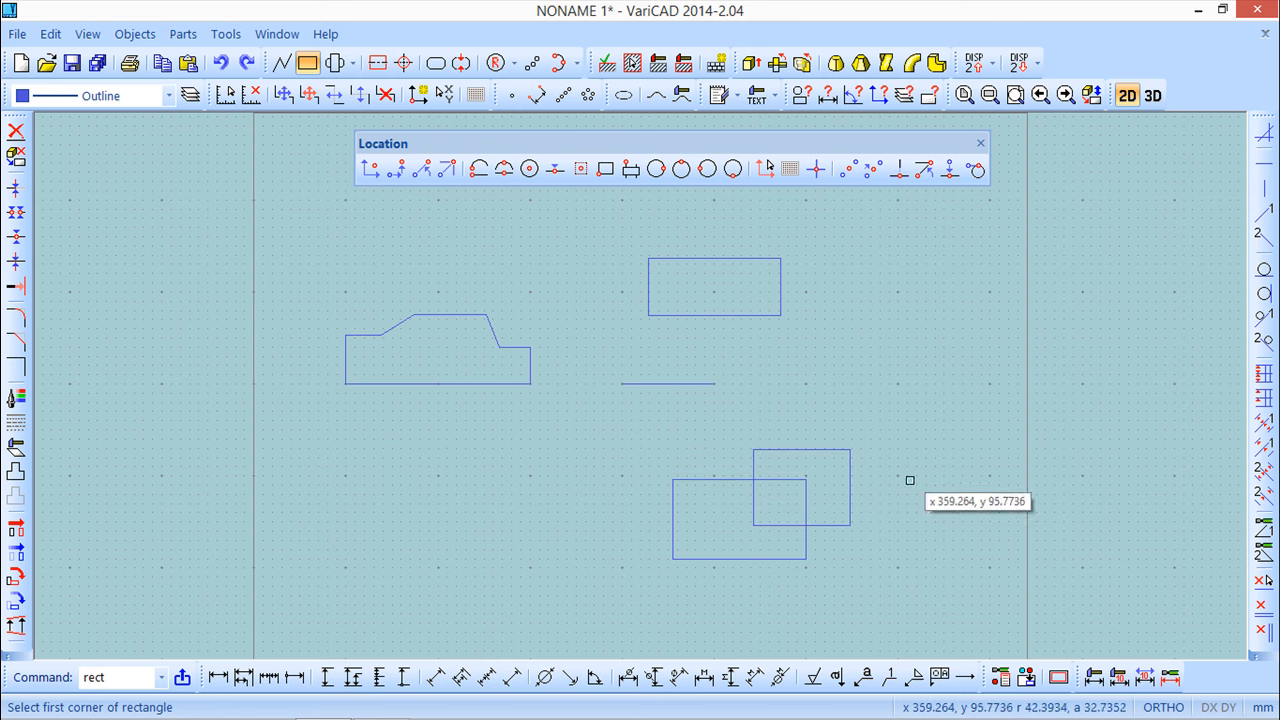
Fillet the two left corners of the larger new rectangle with a radius of 10 mm.
scroll(816, 485, "up", 4)
middle_click_drag(814, 486, 754, 346)
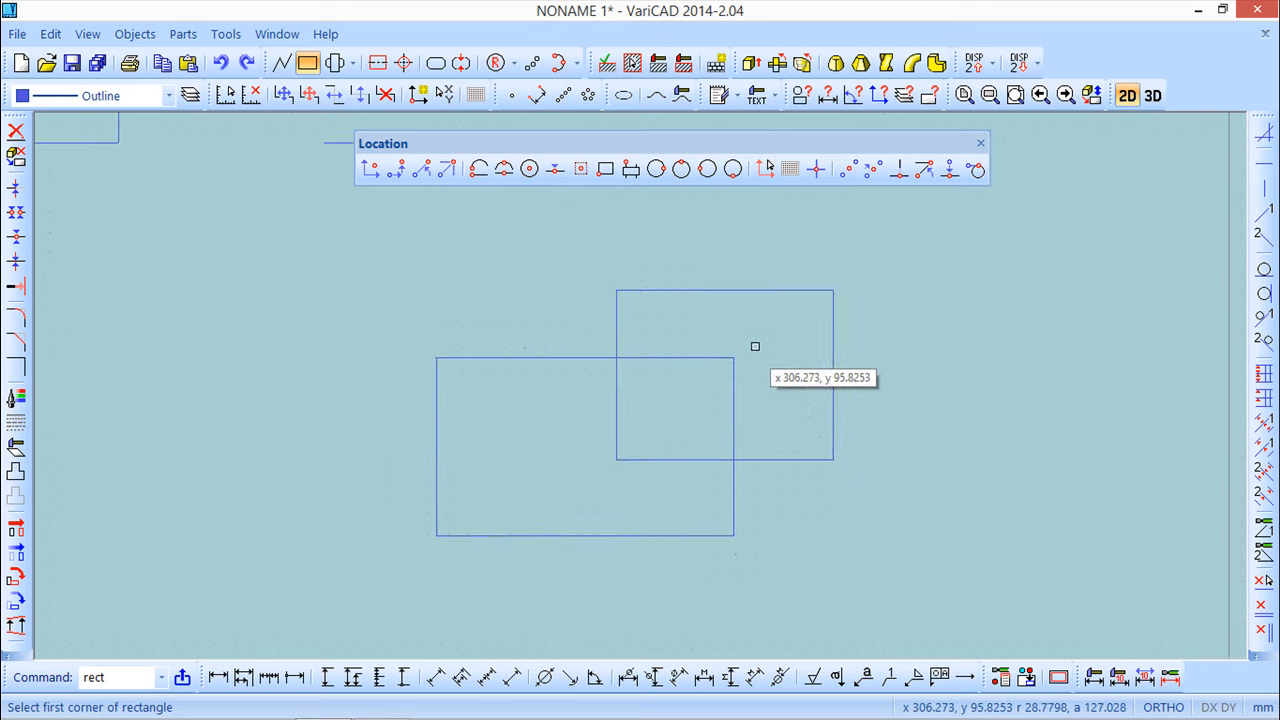
left_click(16, 318)
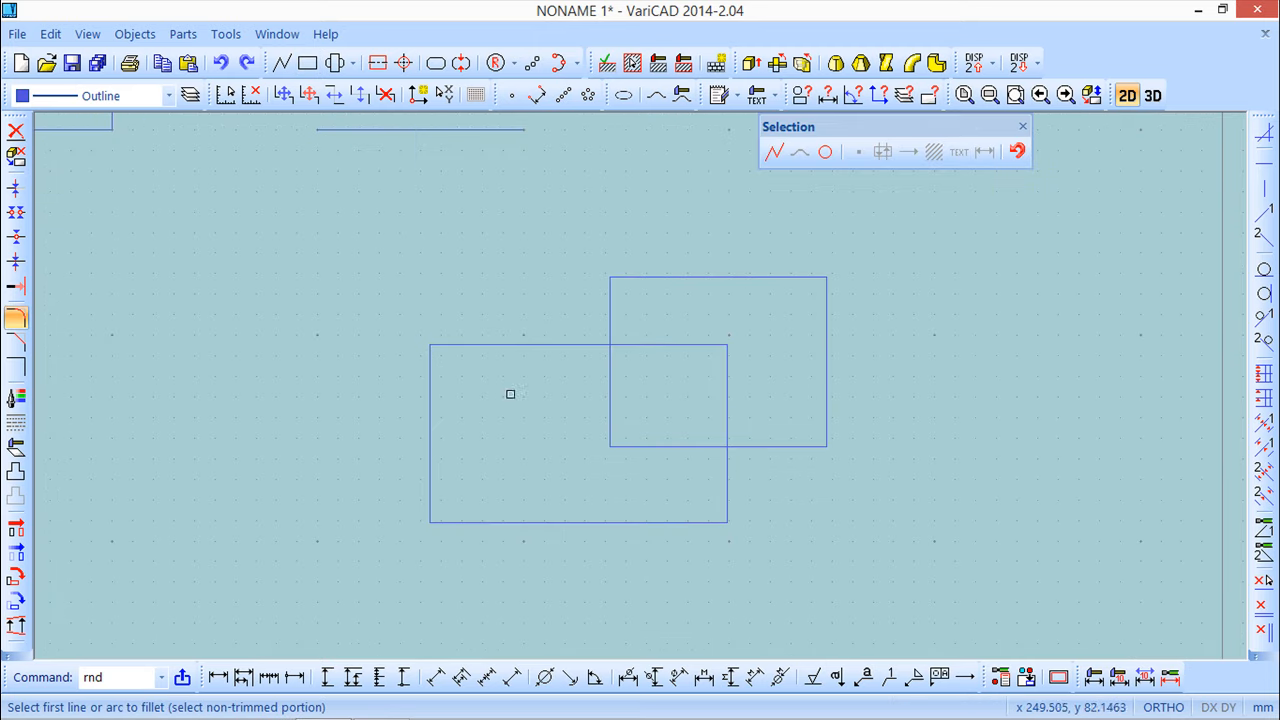
left_click(436, 351)
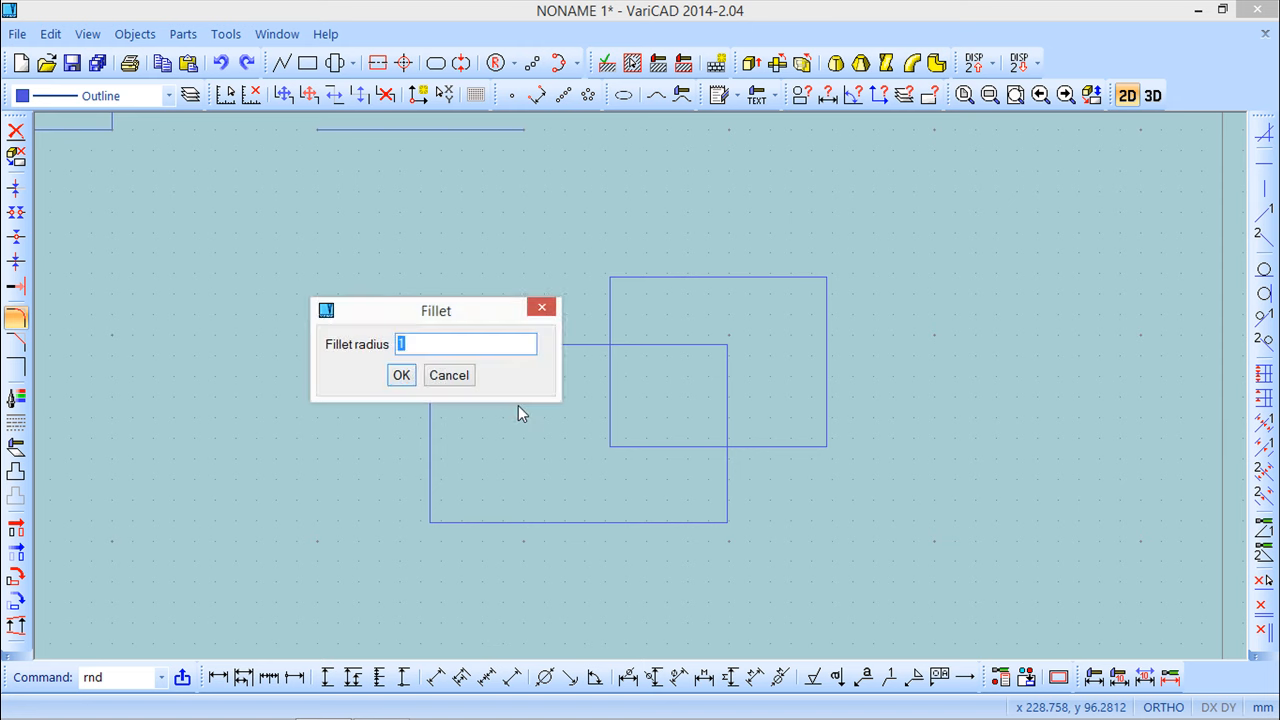
type("10")
key("Return")
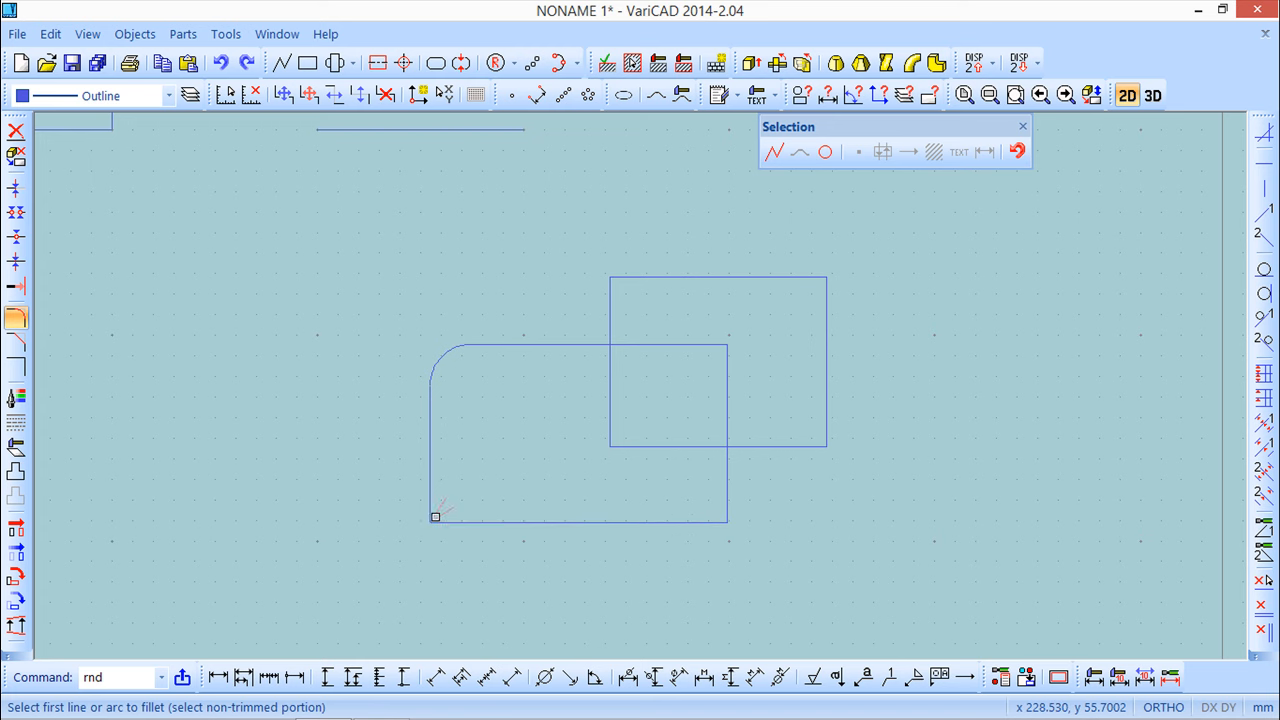
left_click(435, 516)
left_click(401, 376)
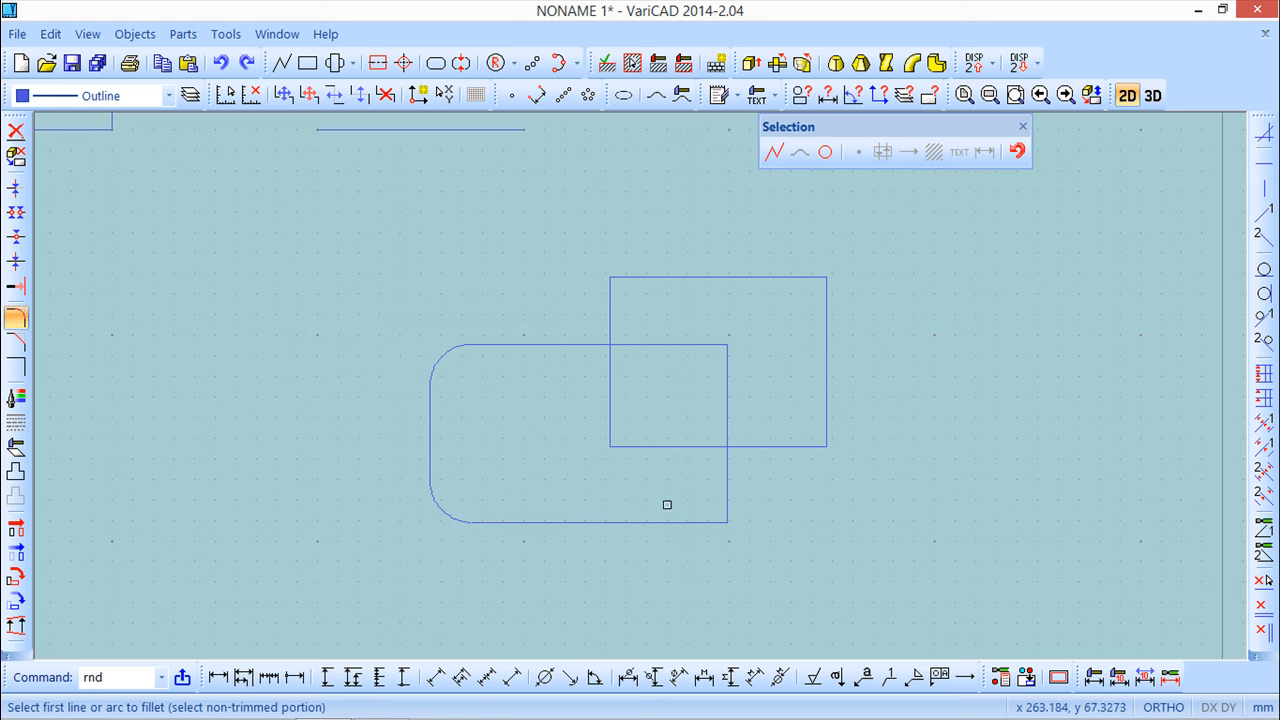
Try to fillet the lower-right corner of the larger rectangle with a radius of 10 mm, picking its lines separately.
left_click(719, 513)
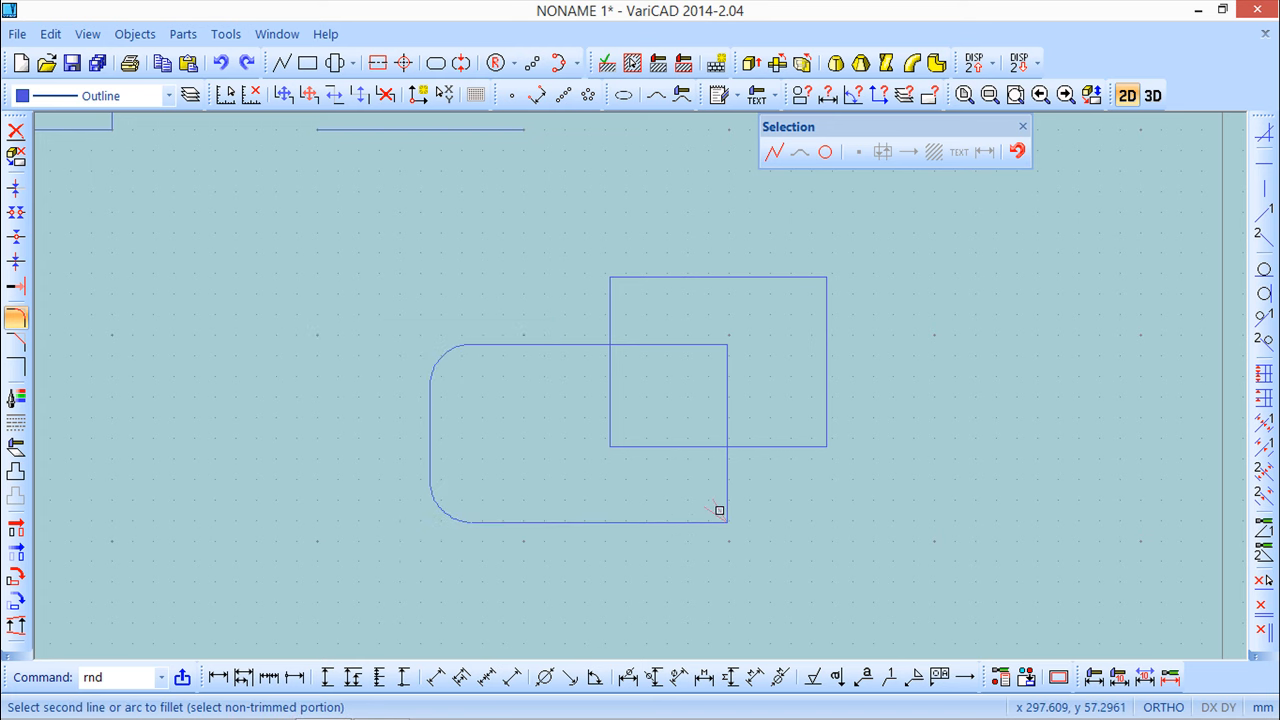
left_click(720, 514)
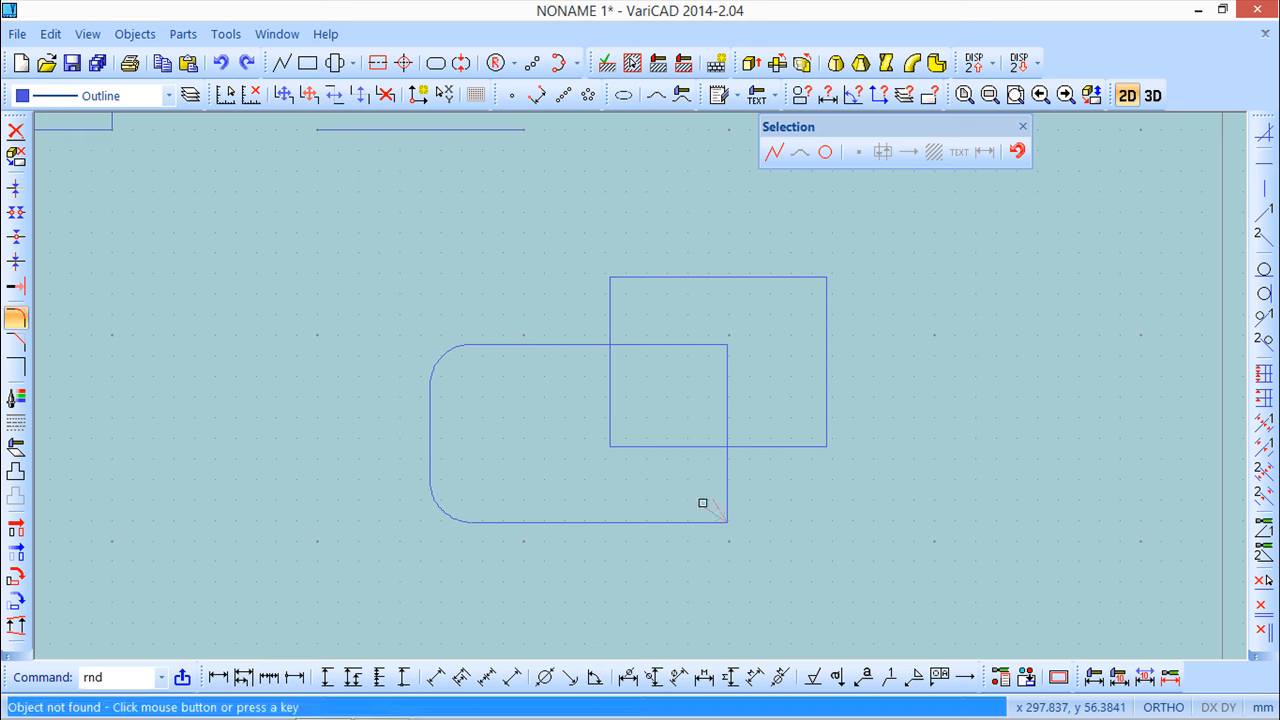
left_click(702, 503)
left_click(712, 520)
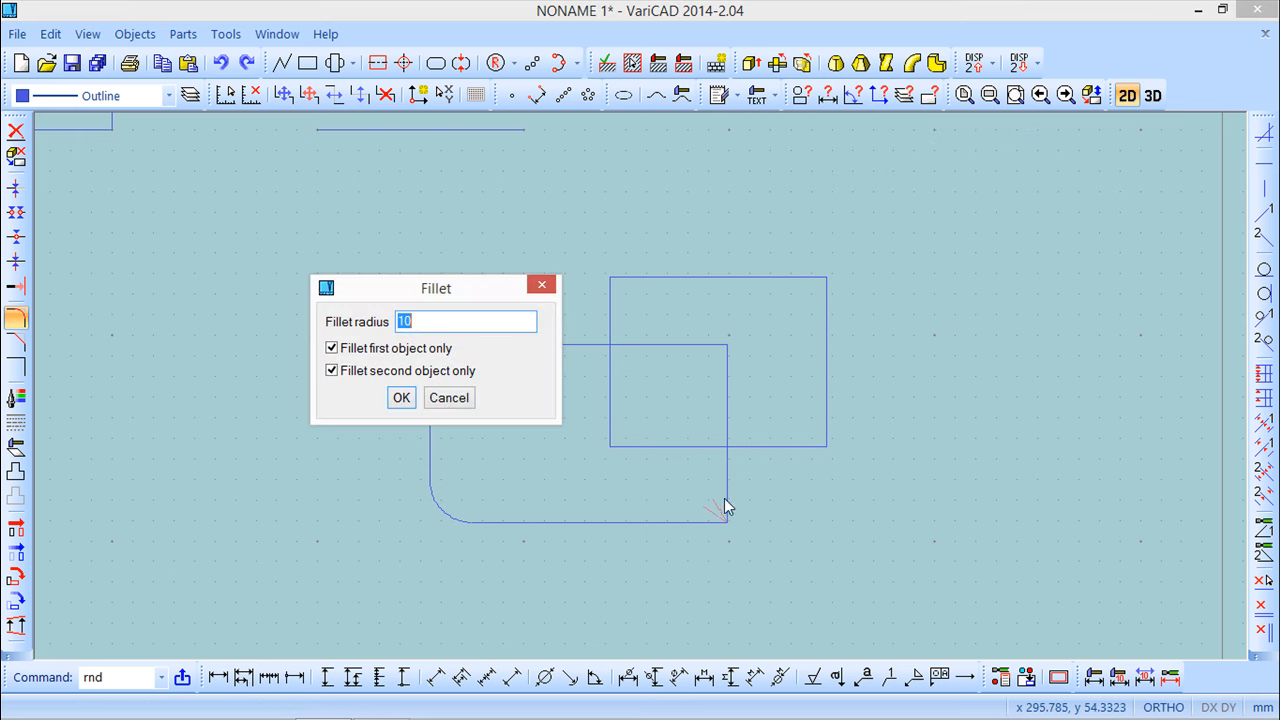
left_click(401, 398)
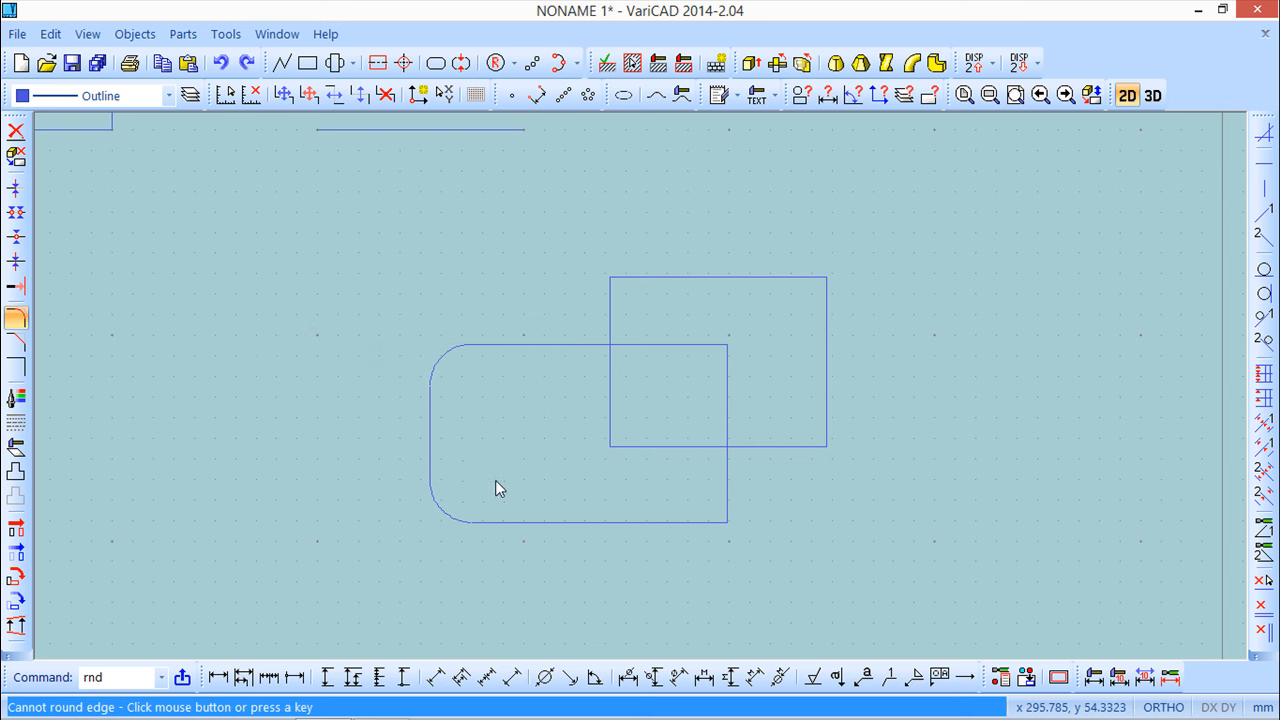
left_click(501, 554)
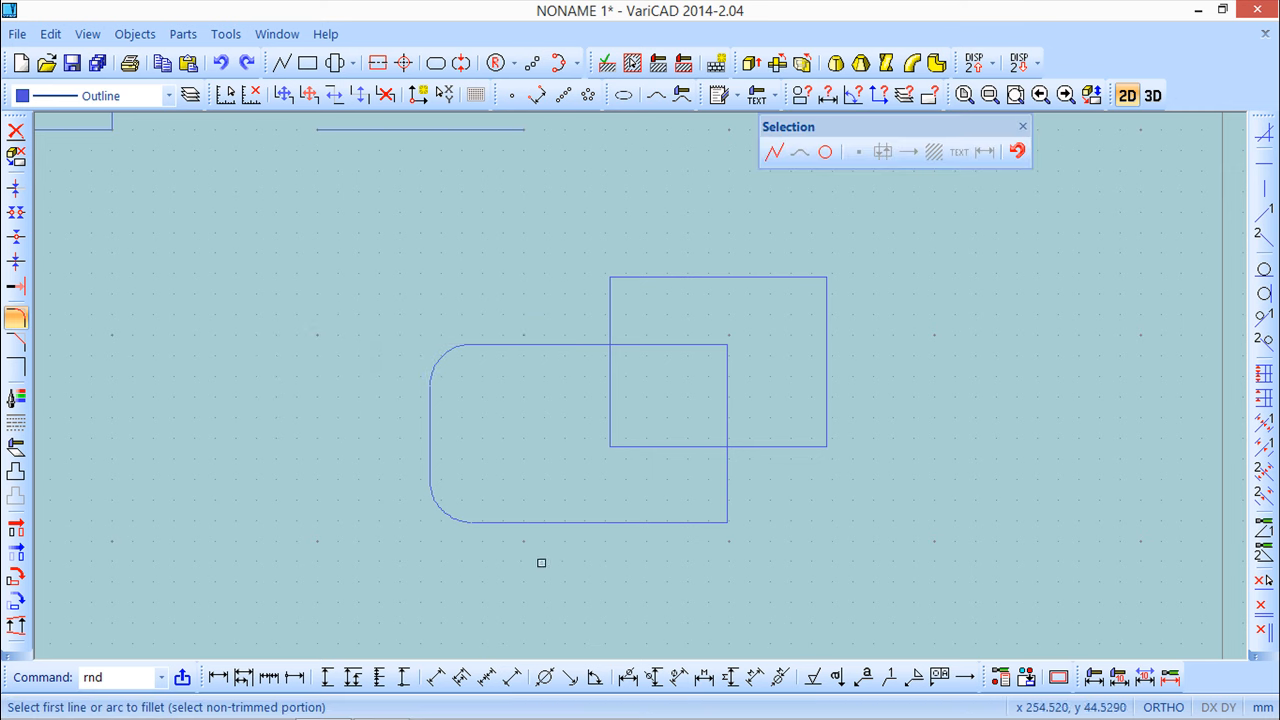
Fillet the lower-right and upper-right corners of the larger rectangle with a radius of 10 mm.
left_click(722, 516)
left_click(401, 376)
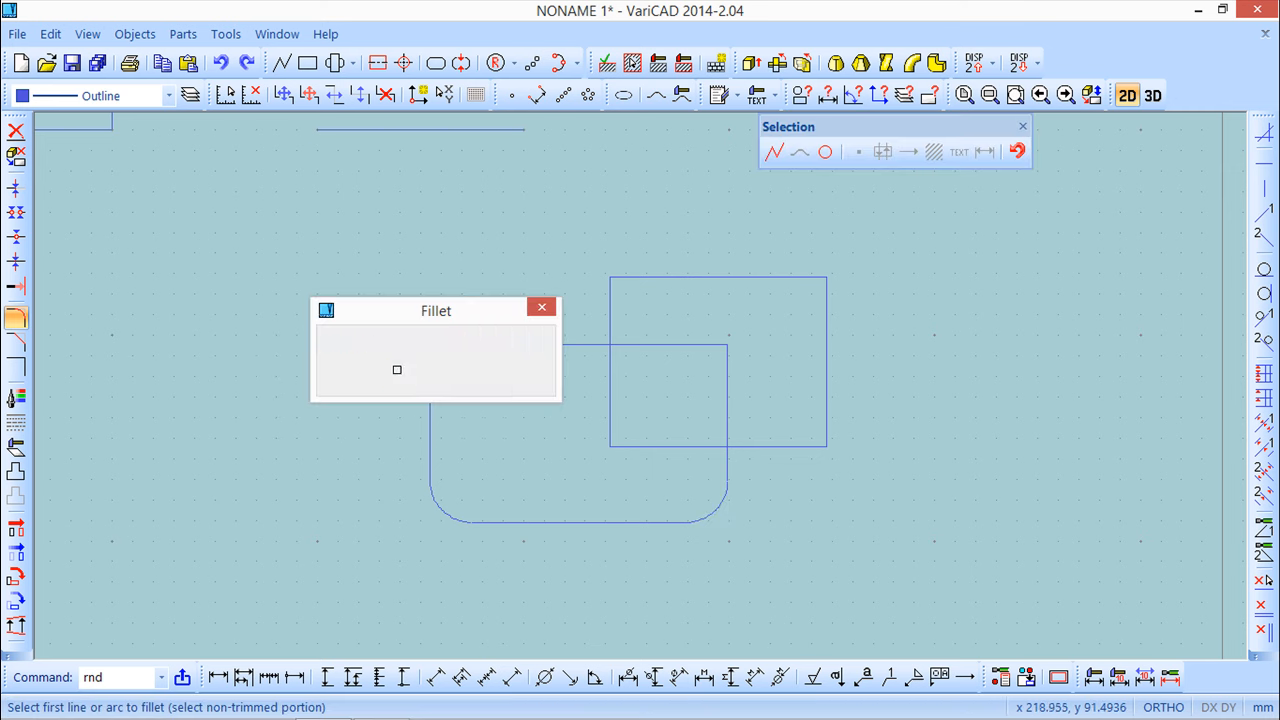
left_click(718, 353)
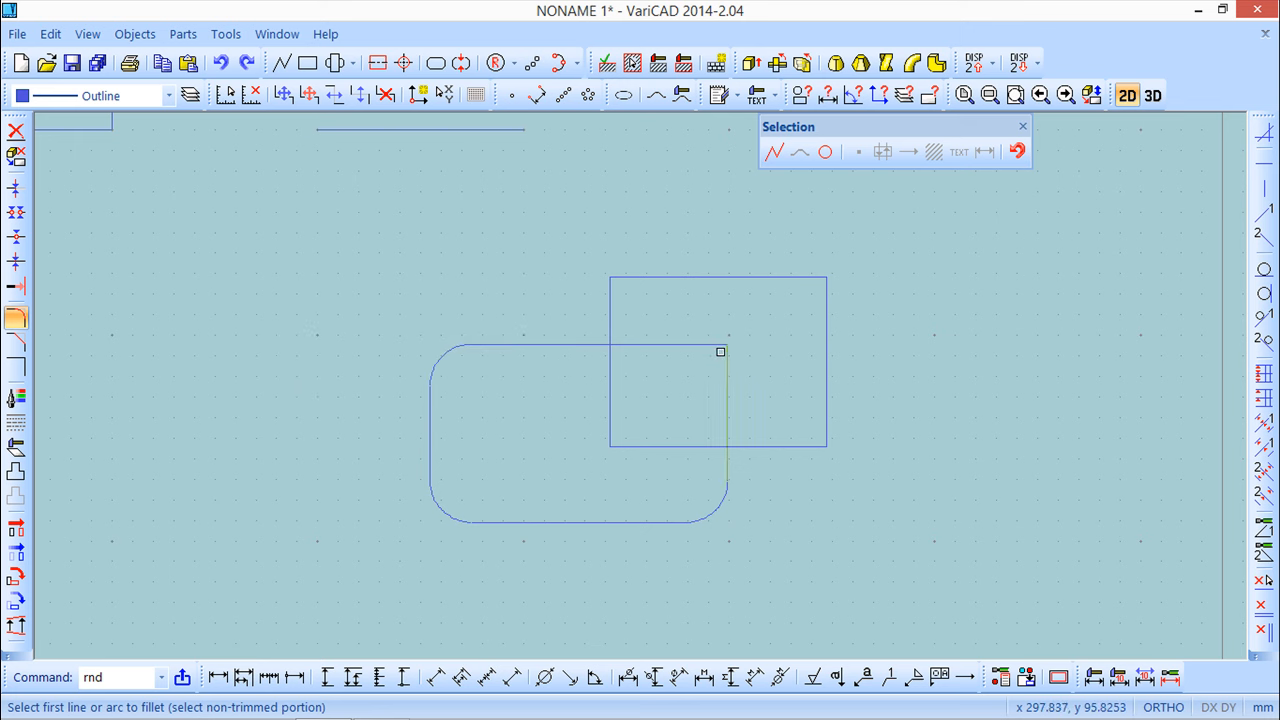
left_click(720, 356)
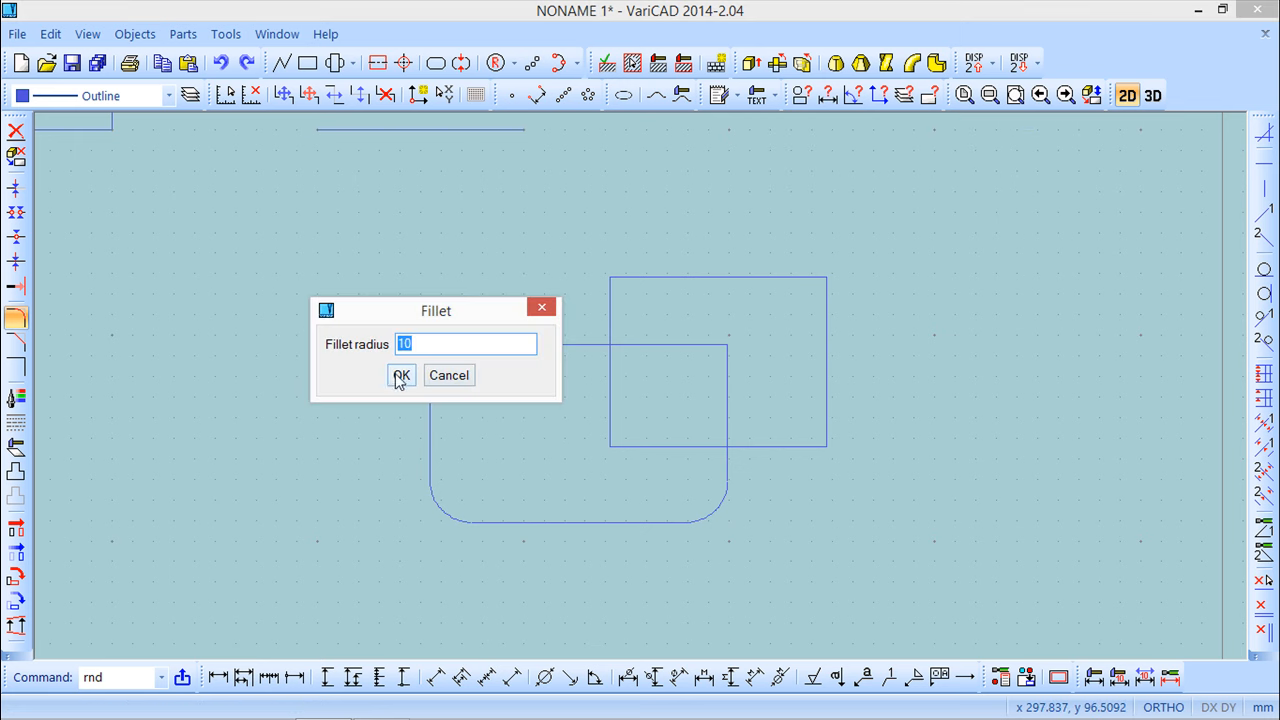
left_click(402, 375)
Fillet the two upper corners of the smaller rectangle with a radius smaller than the larger rectangle's.
left_click(611, 280)
left_click(683, 346)
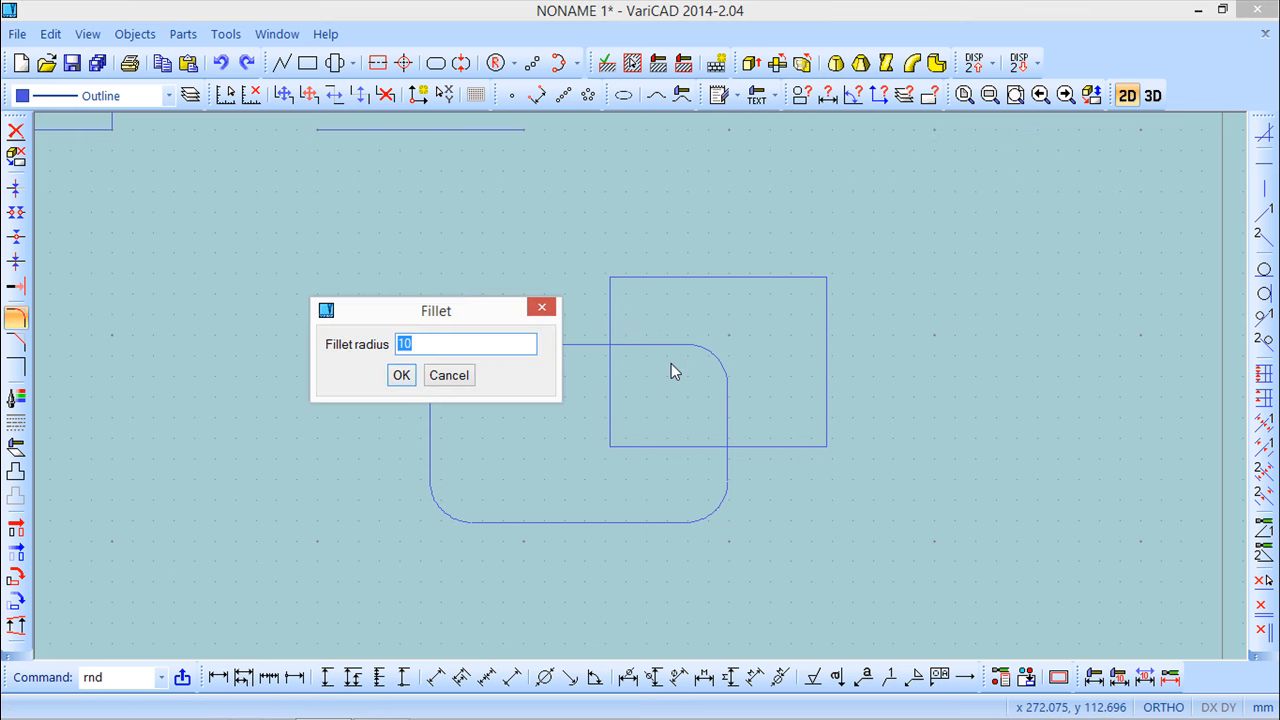
key("Return")
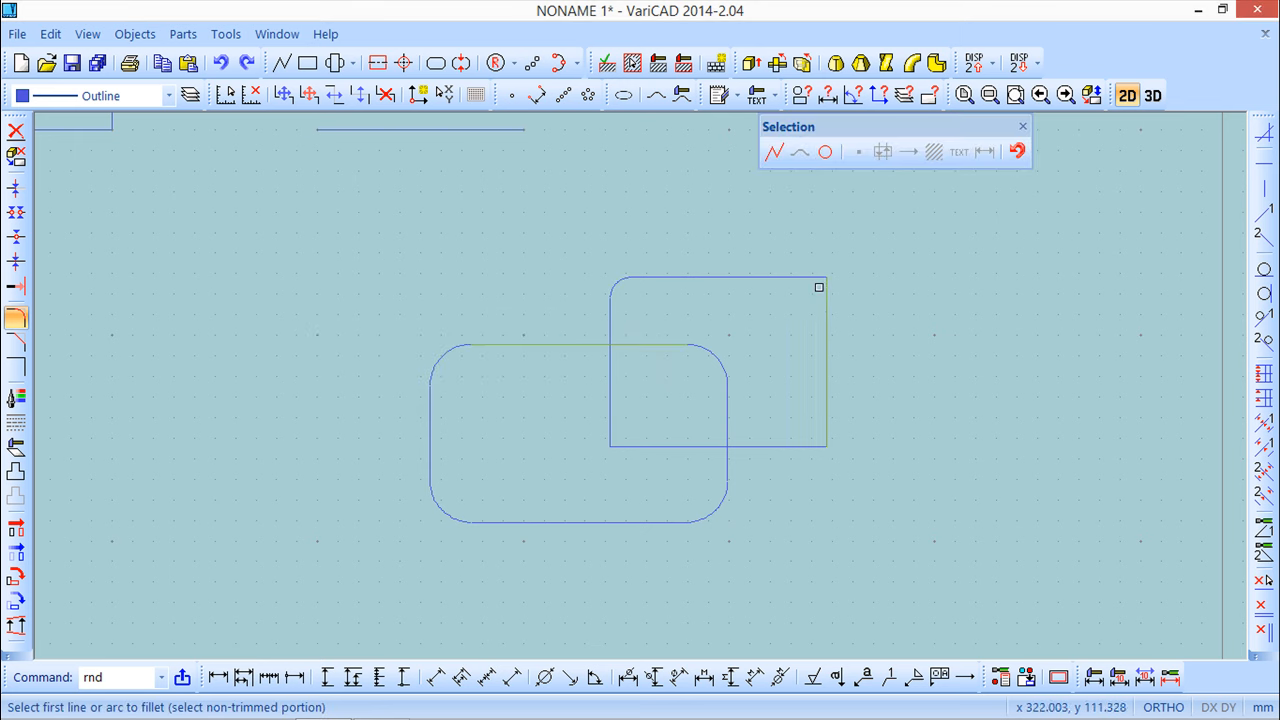
right_click(820, 283)
left_click(397, 375)
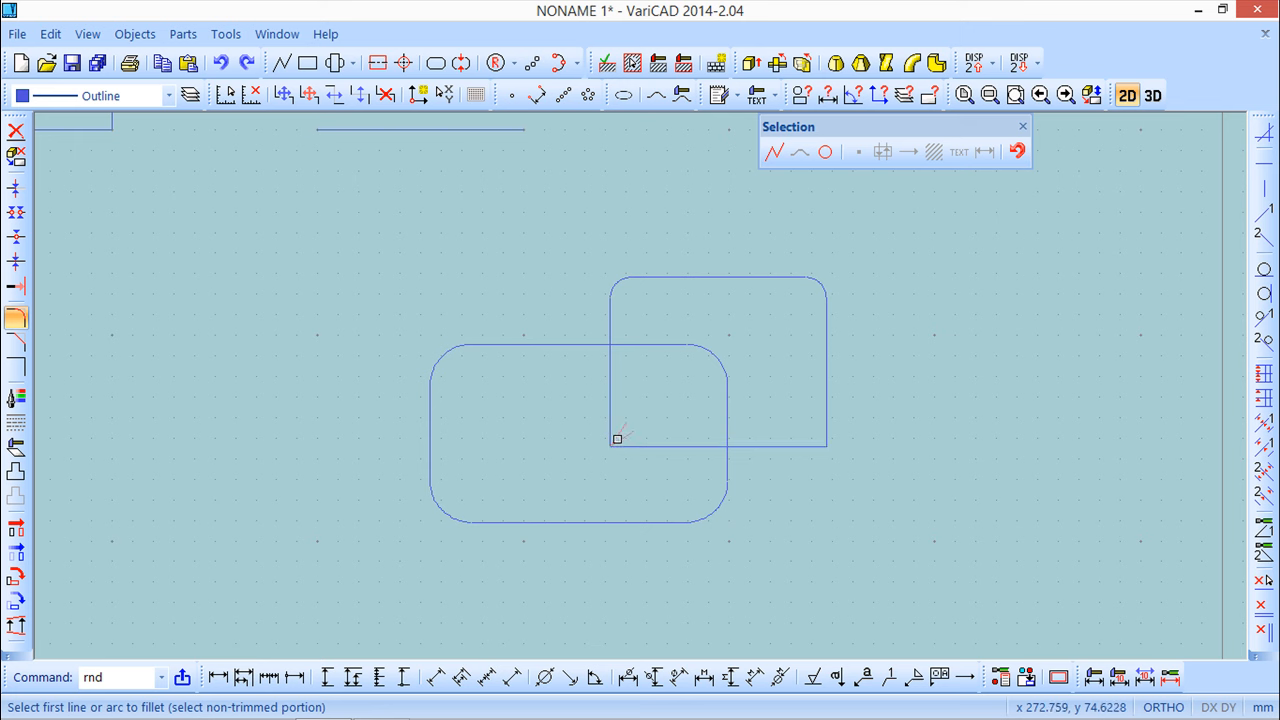
Fillet the two lower corners of the smaller rectangle with the same radius as its upper corners.
left_click(617, 438)
left_click(624, 432)
left_click(626, 445)
left_click(609, 423)
left_click(402, 397)
left_click(794, 447)
left_click(826, 425)
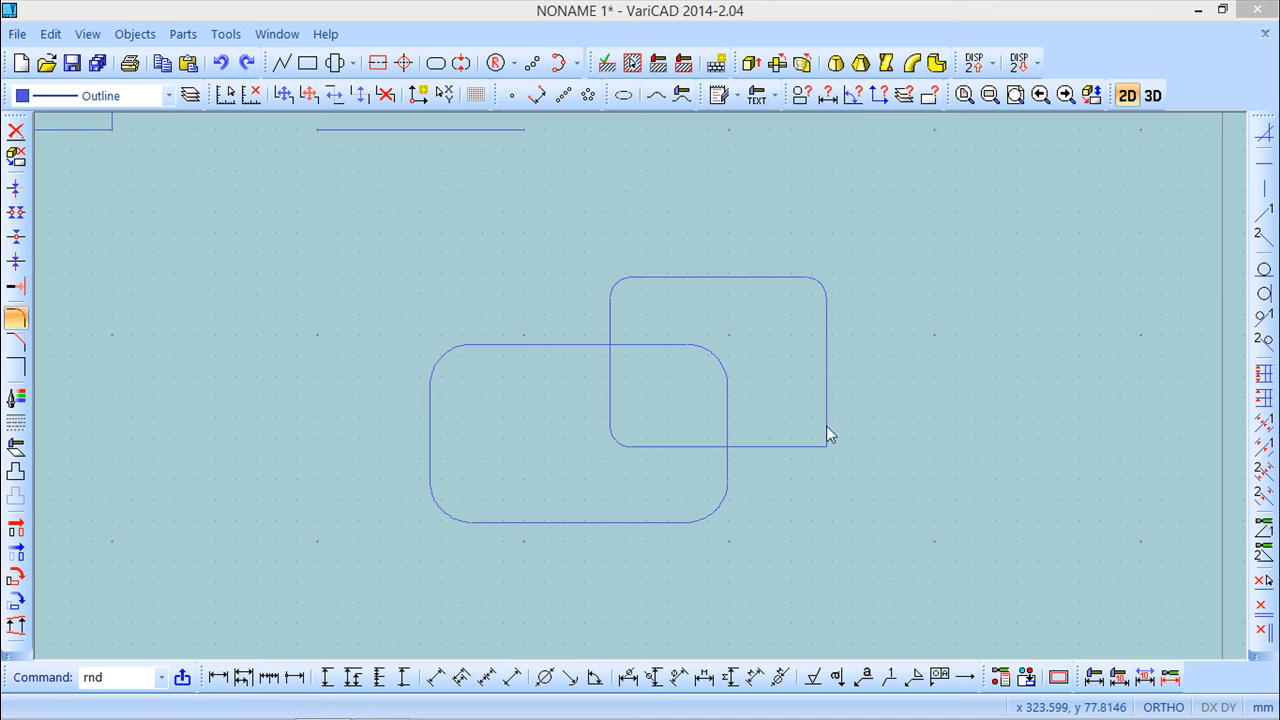
left_click(402, 397)
Start a 150 mm high Prismatic Loft with a defined insertion point, using only the larger rounded rectangle as its base profile.
scroll(886, 312, "down", 2)
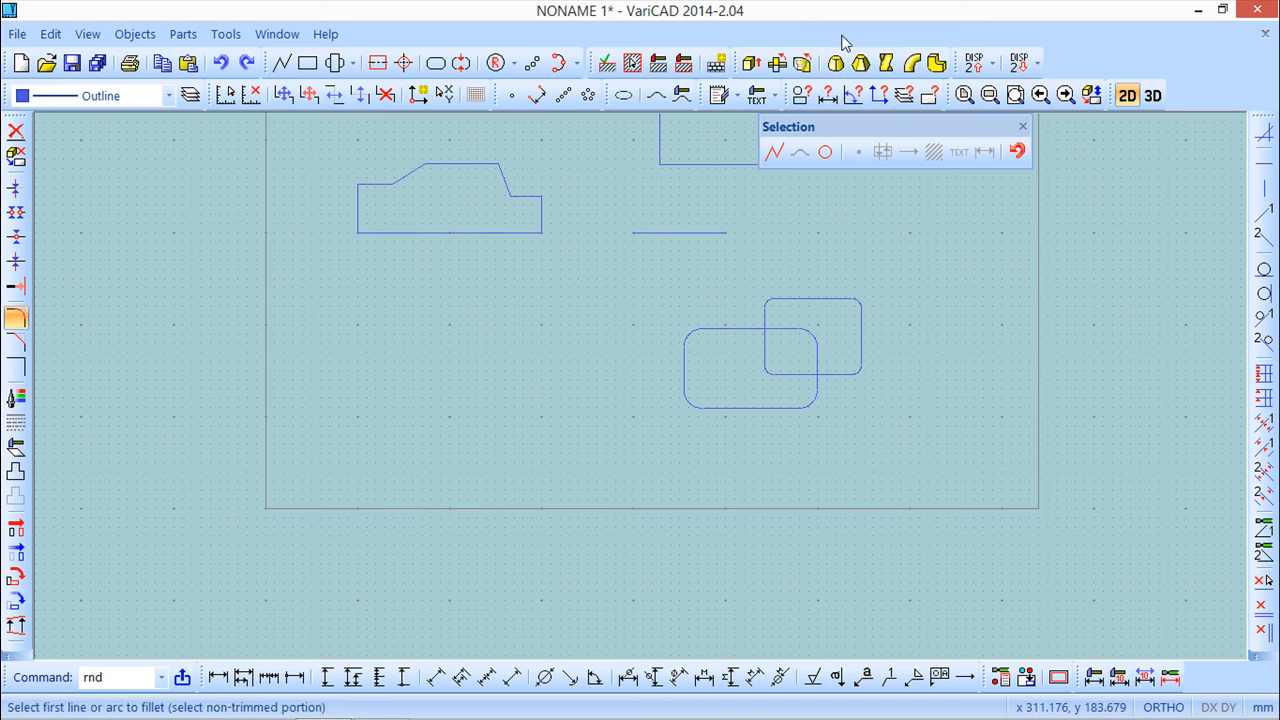
left_click(860, 63)
left_click_drag(845, 12, 894, 120)
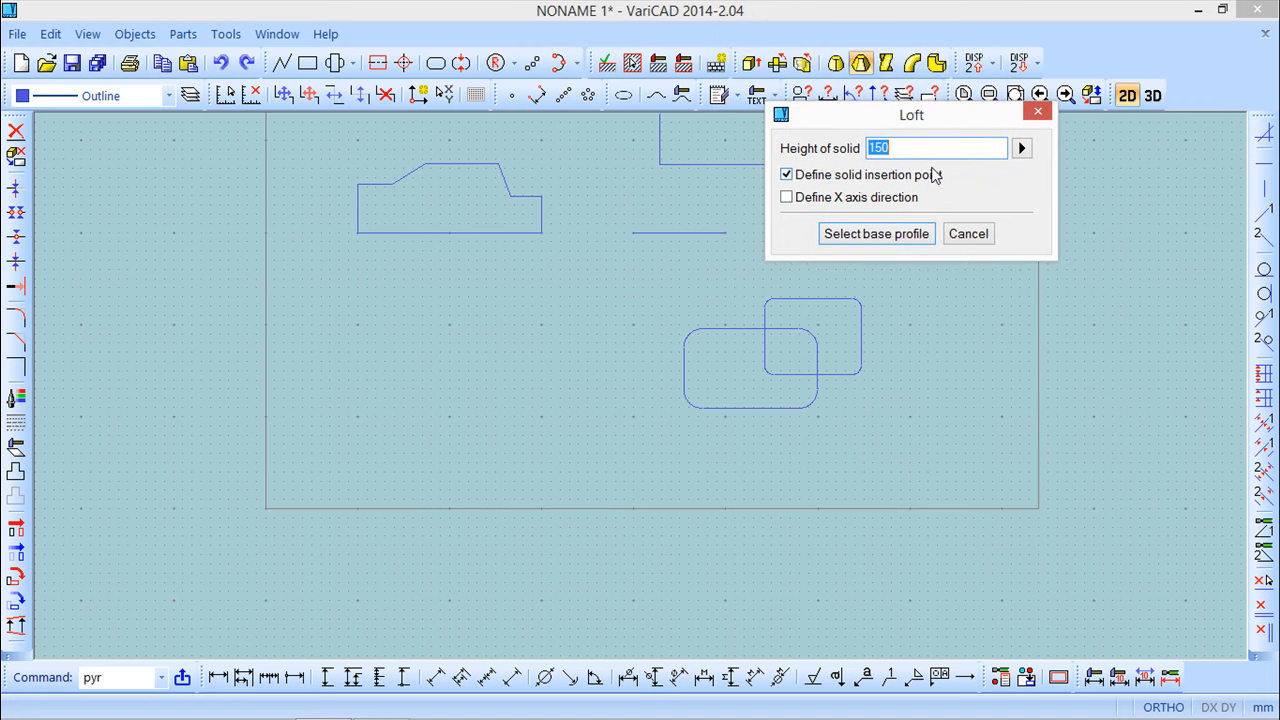
left_click(896, 236)
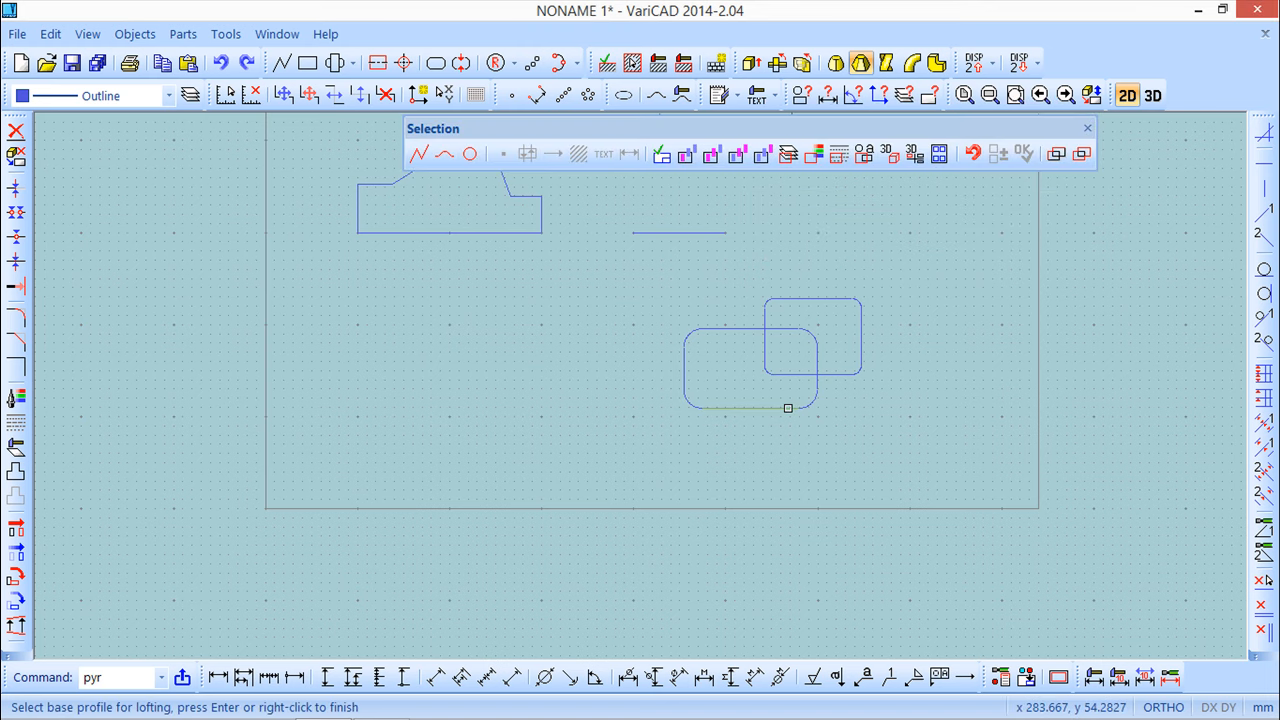
left_click(661, 325)
left_click(834, 424)
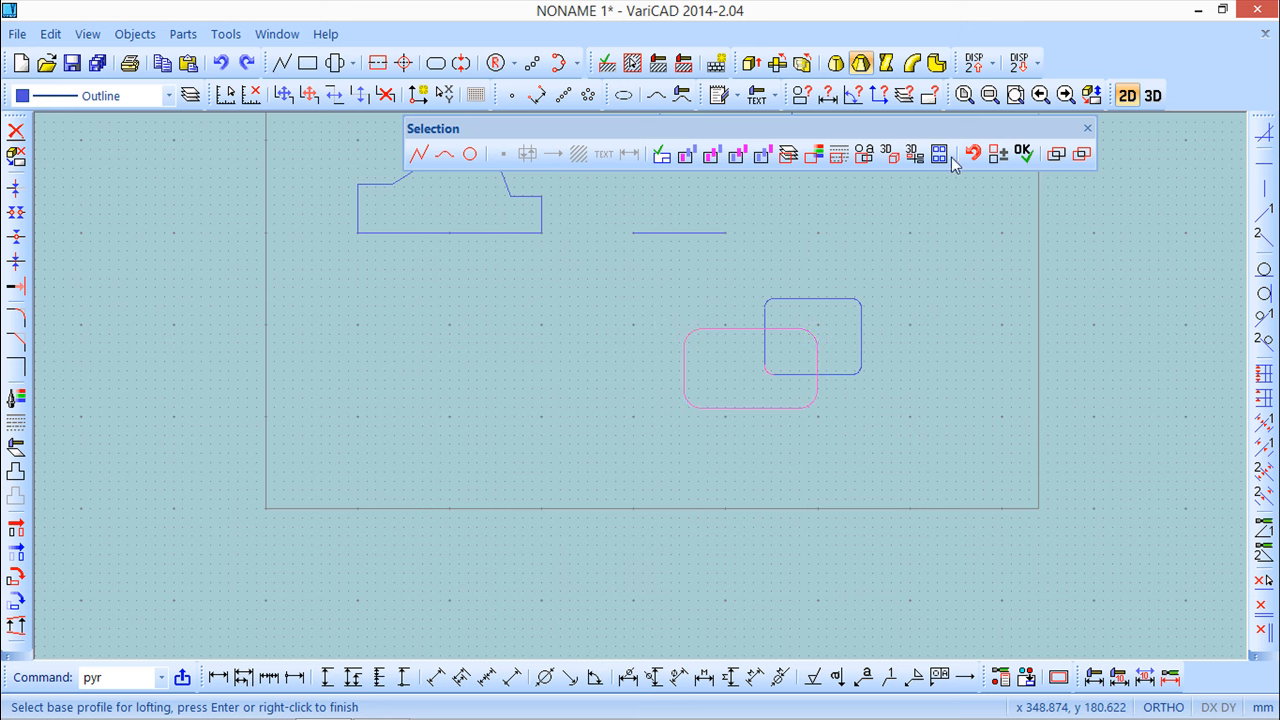
left_click(998, 153)
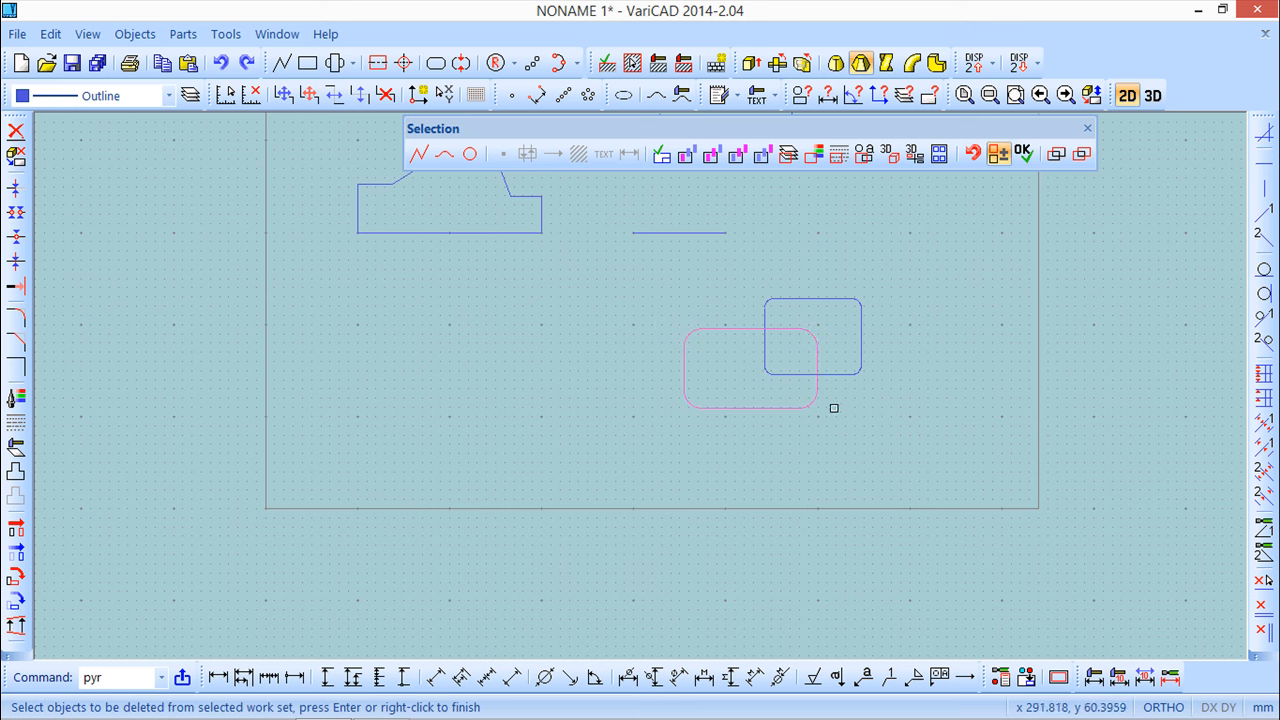
right_click(855, 451)
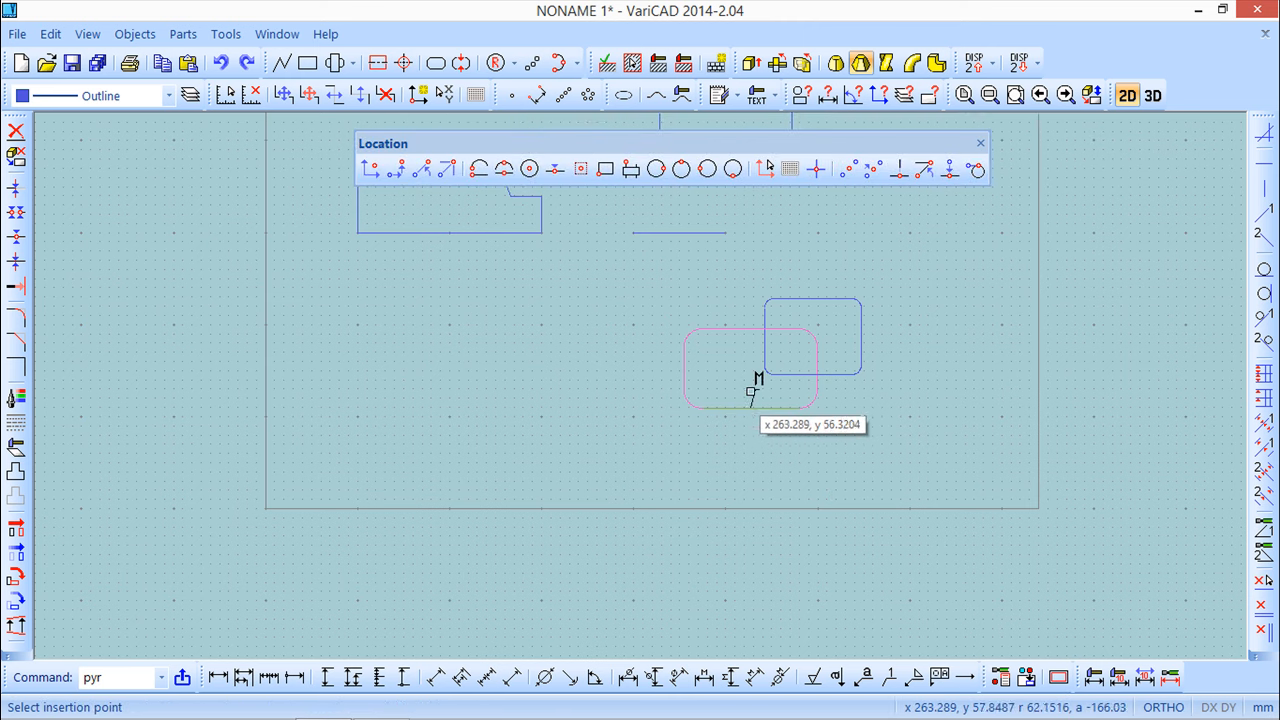
Set the loft's insertion point at the larger rectangle's center, halfway between the midpoints of its upper and lower lines.
left_click(848, 168)
left_click(751, 329)
left_click(750, 407)
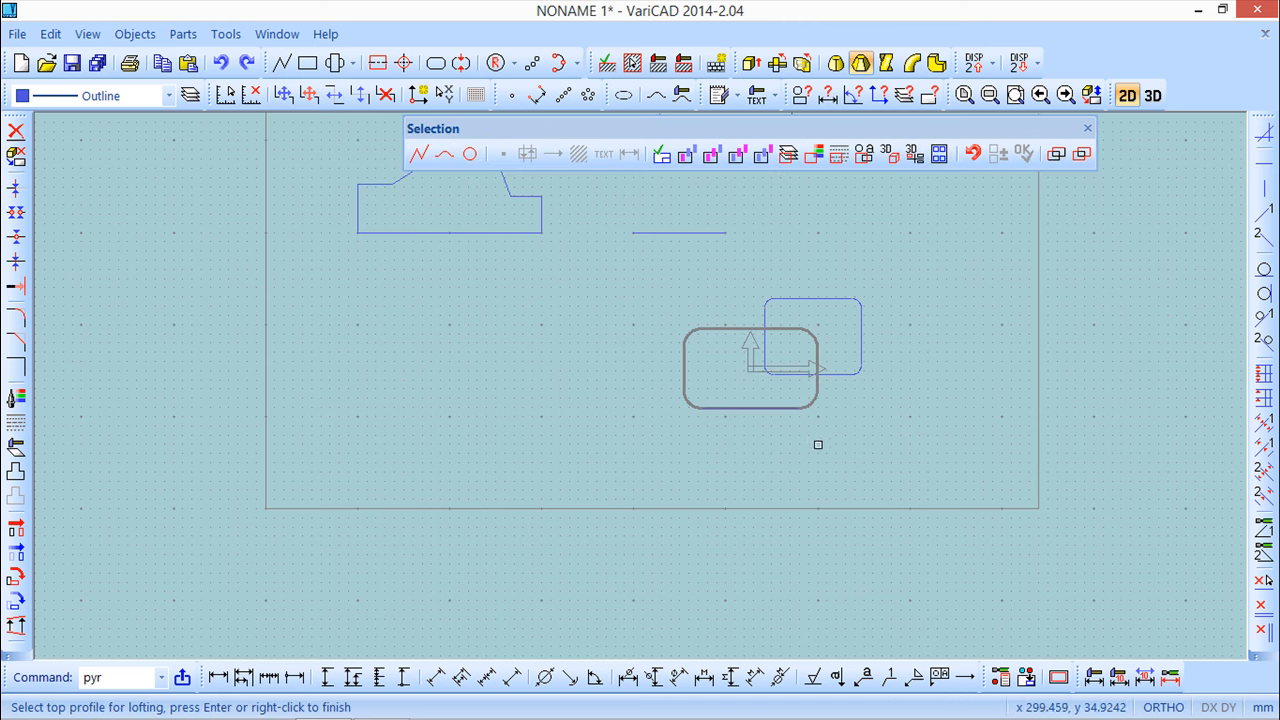
Use only the smaller rounded rectangle as the loft's top profile and place the solid at the default 3D location.
left_click(744, 270)
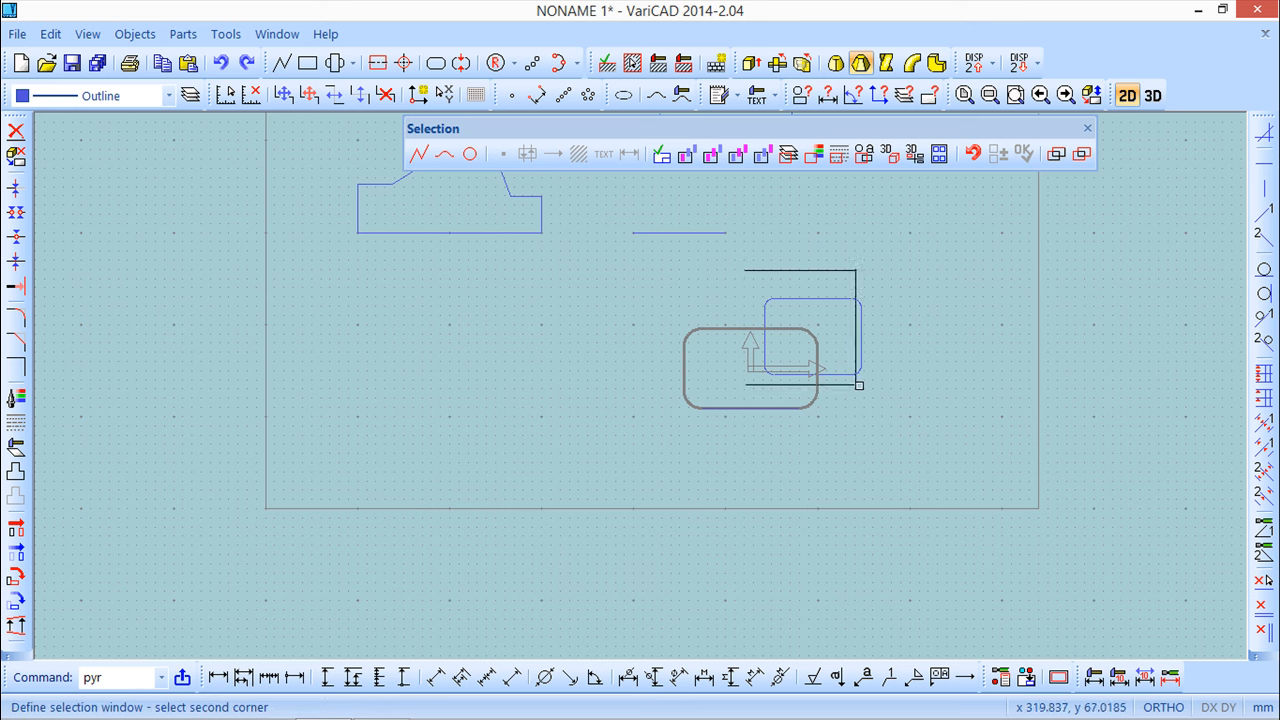
left_click(872, 385)
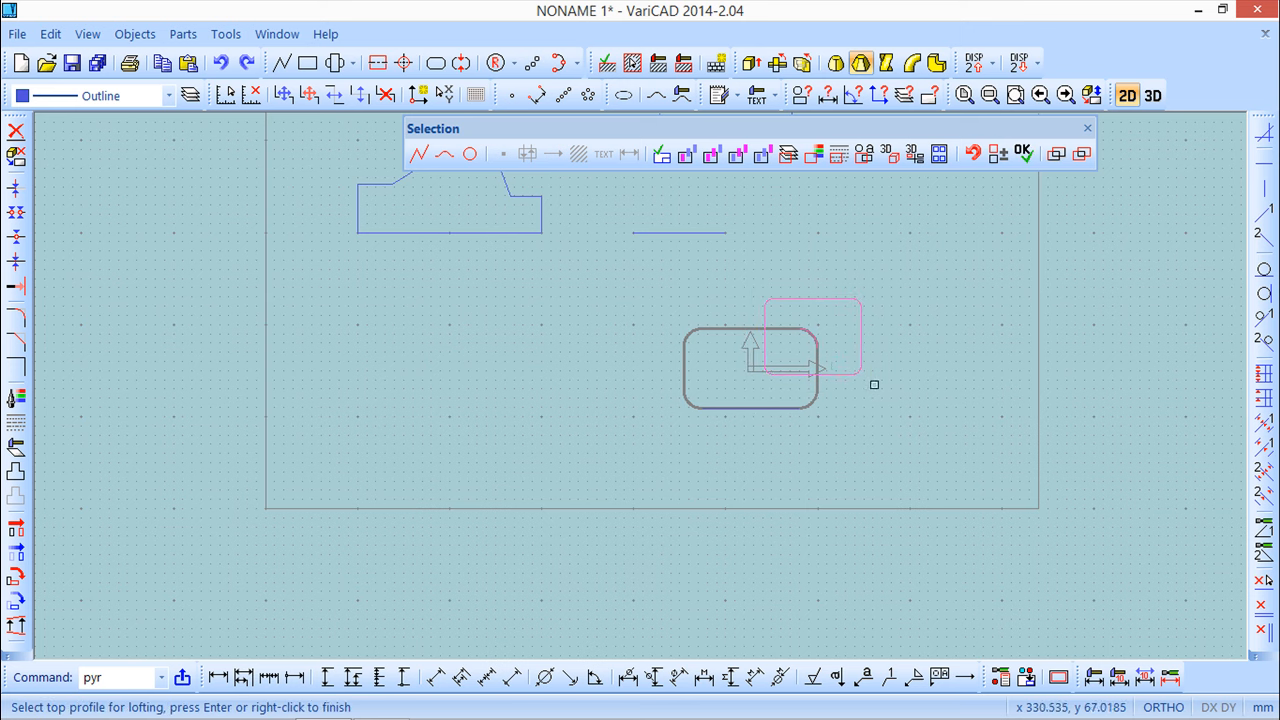
left_click(998, 153)
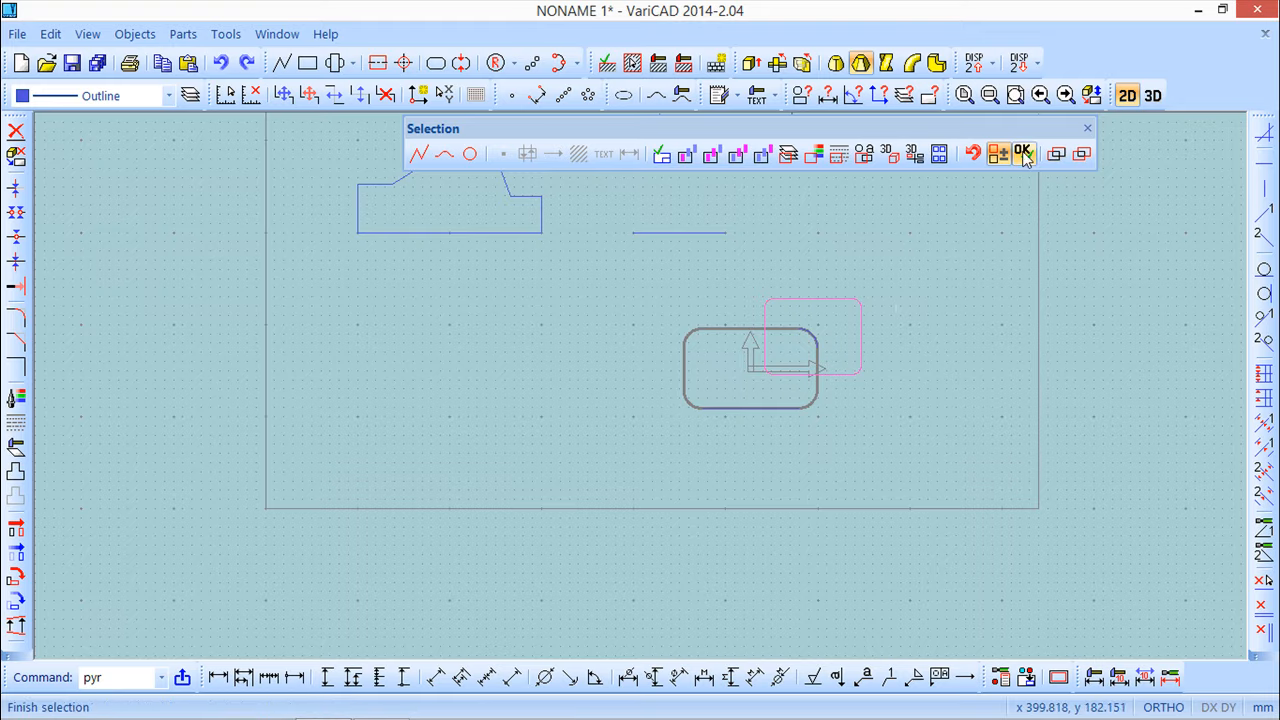
left_click(1022, 153)
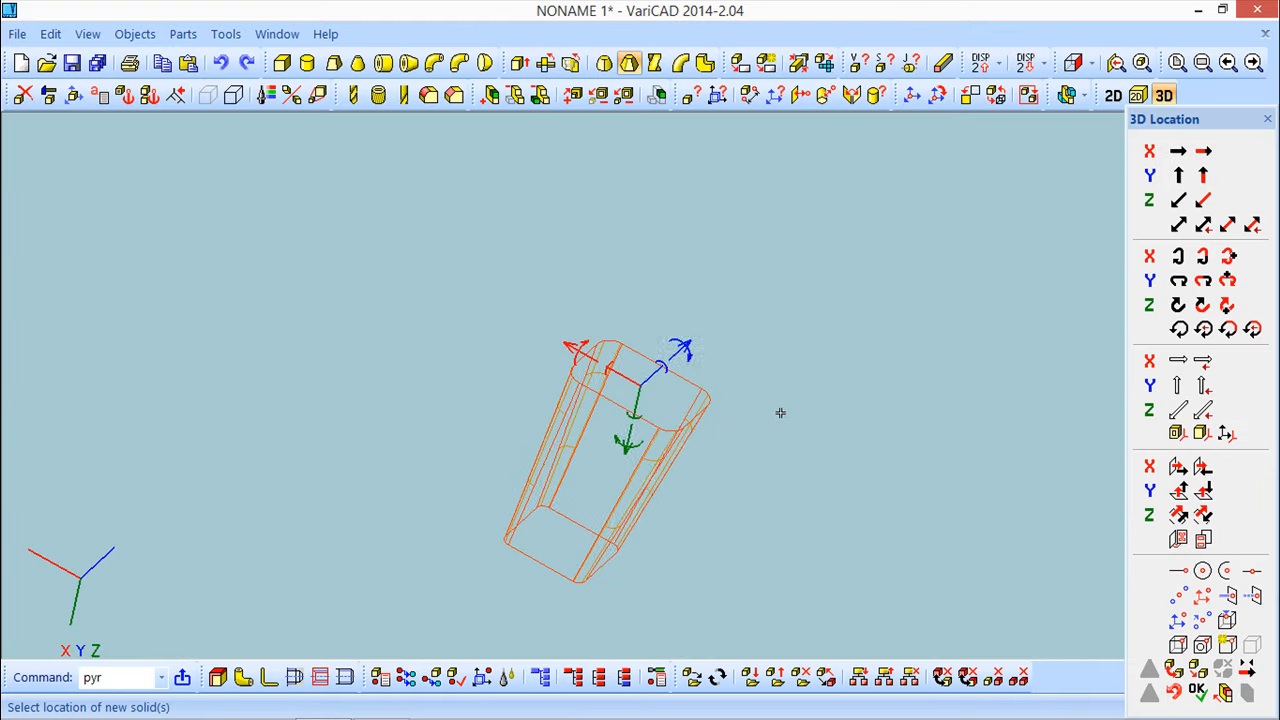
left_click(1197, 690)
Examine the lofted solid from another angle and in the standard Top view.
mouse_move(816, 497)
middle_mouse_down()
mouse_move(662, 372)
mouse_move(714, 466)
mouse_move(756, 443)
mouse_move(757, 458)
middle_mouse_up()
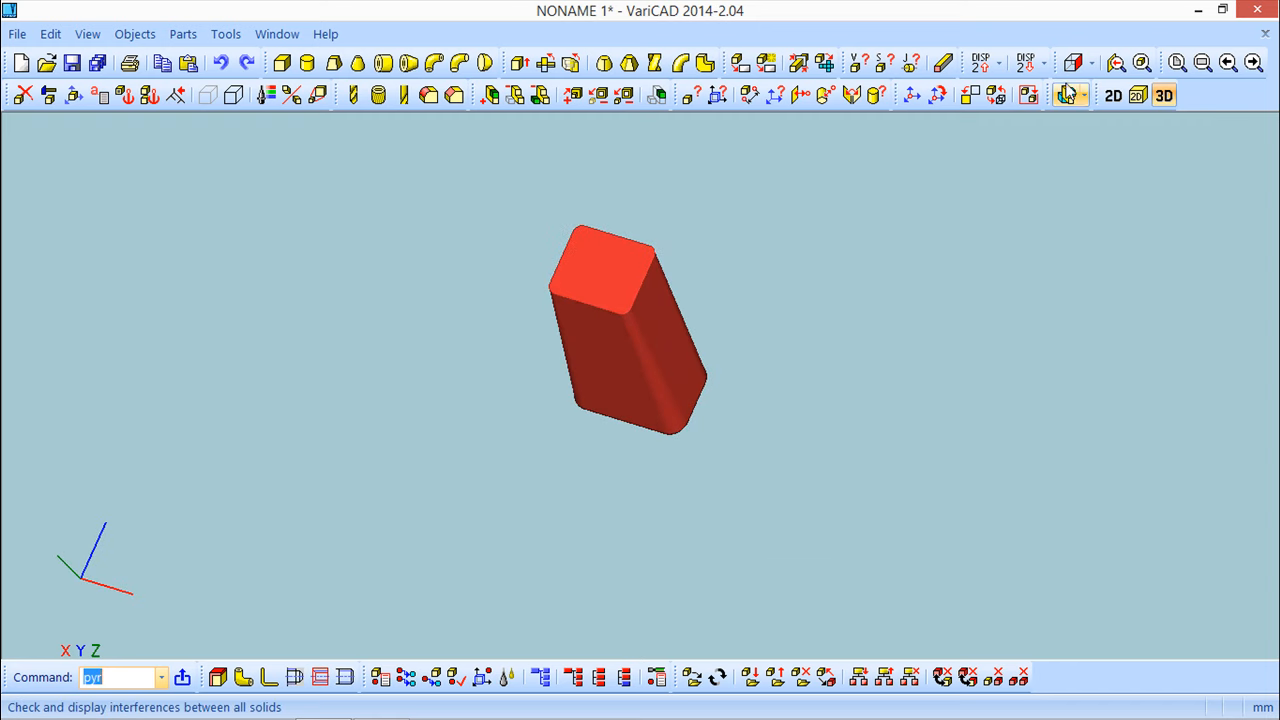
left_click(88, 34)
mouse_move(95, 64)
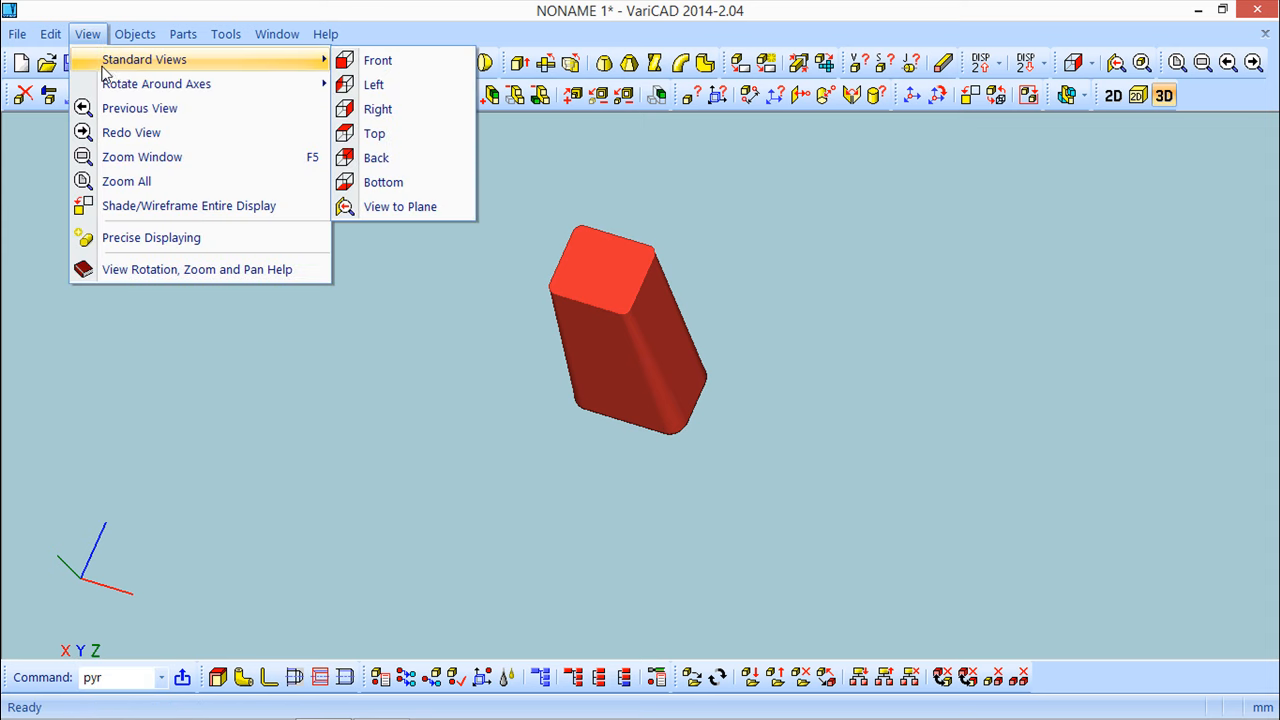
left_click(371, 131)
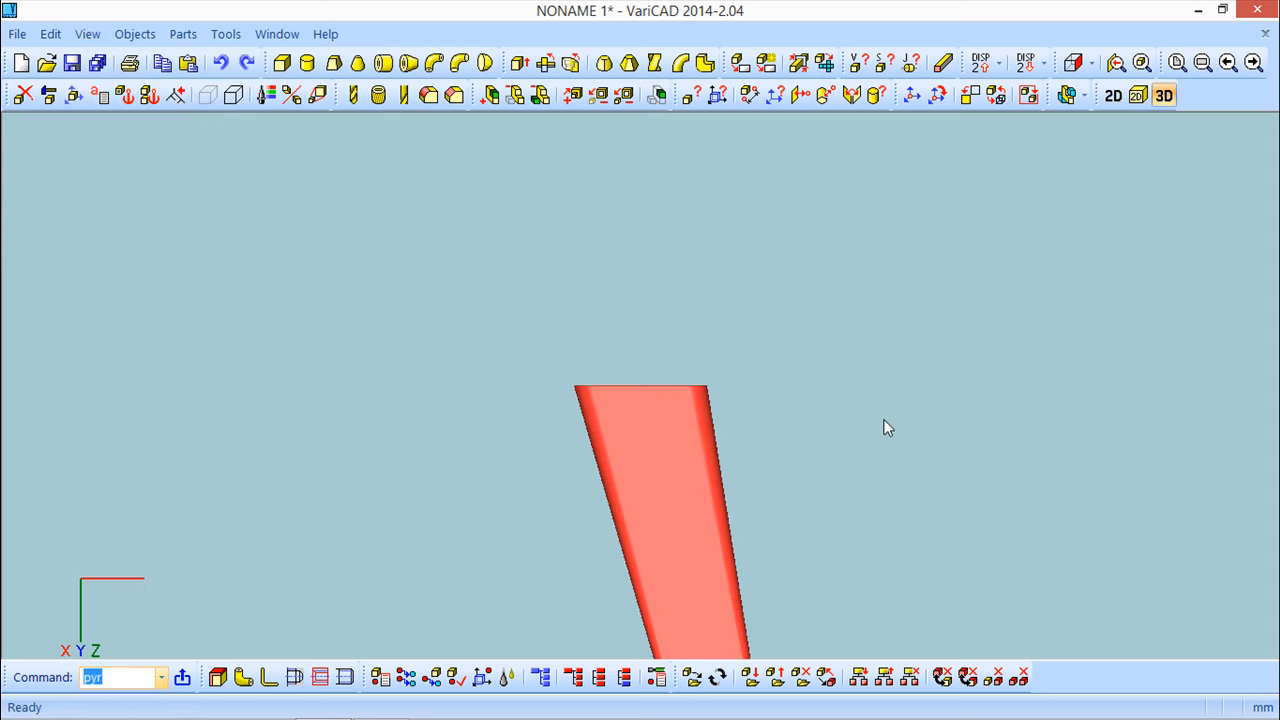
Examine the lofted solid in the standard Front view and from an angle, comparing it with its rounded-rectangle profiles in the 2D drawing.
scroll(880, 410, "down", 3)
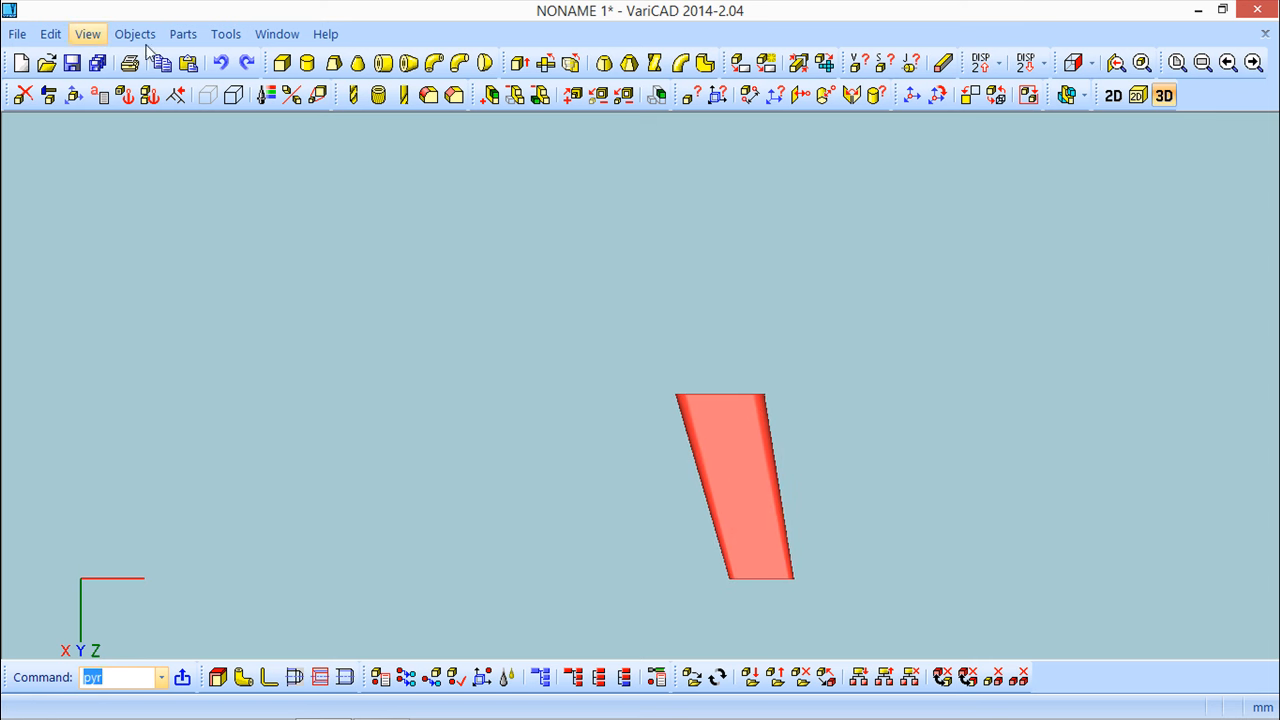
left_click(1090, 64)
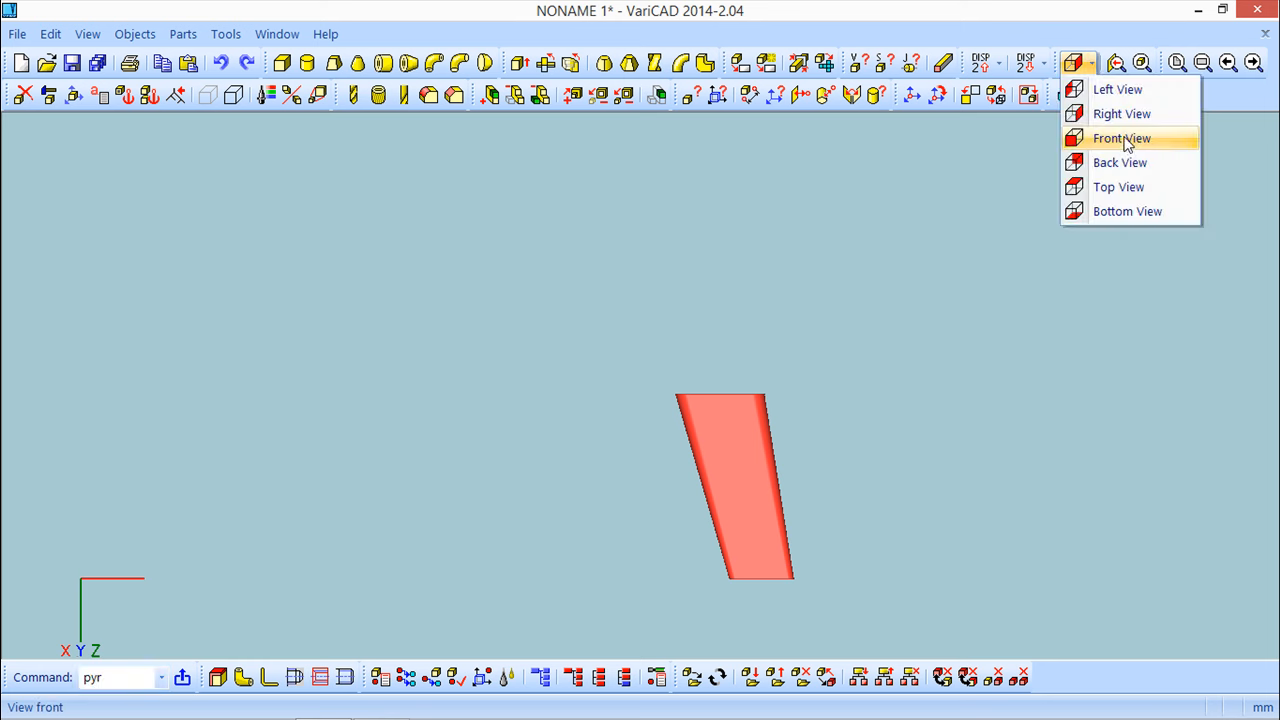
left_click(1124, 140)
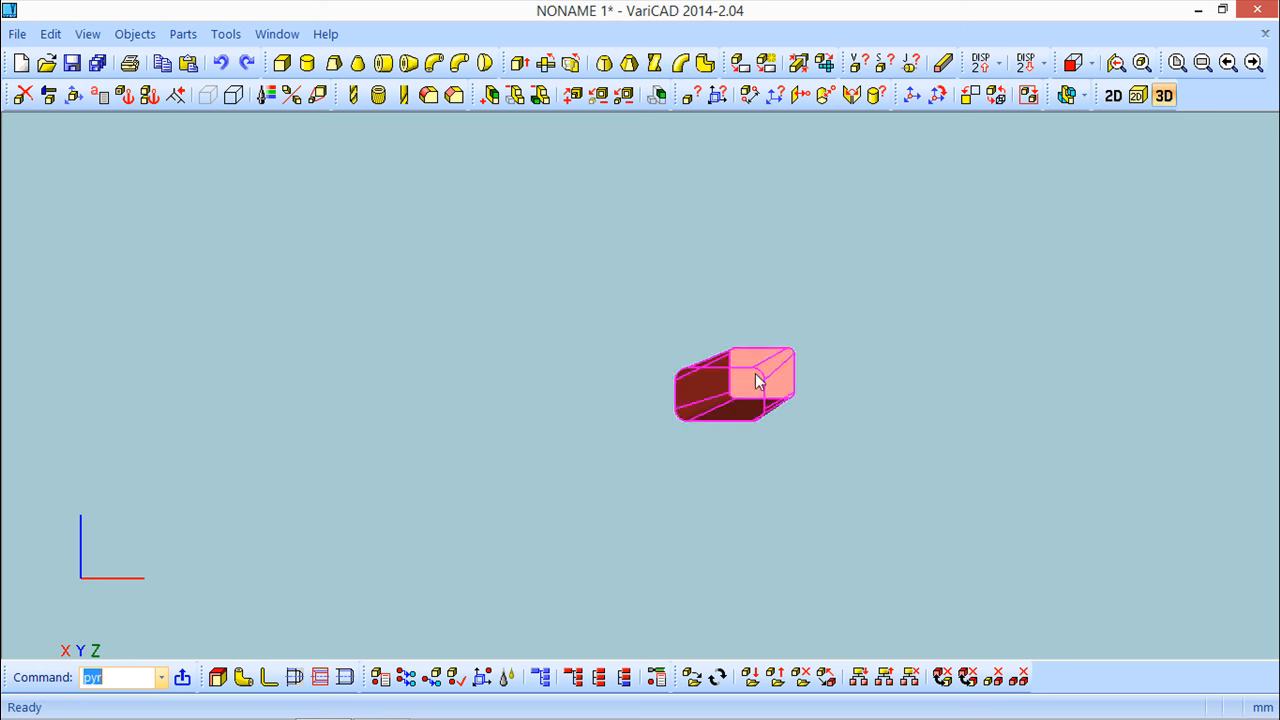
left_click(1112, 96)
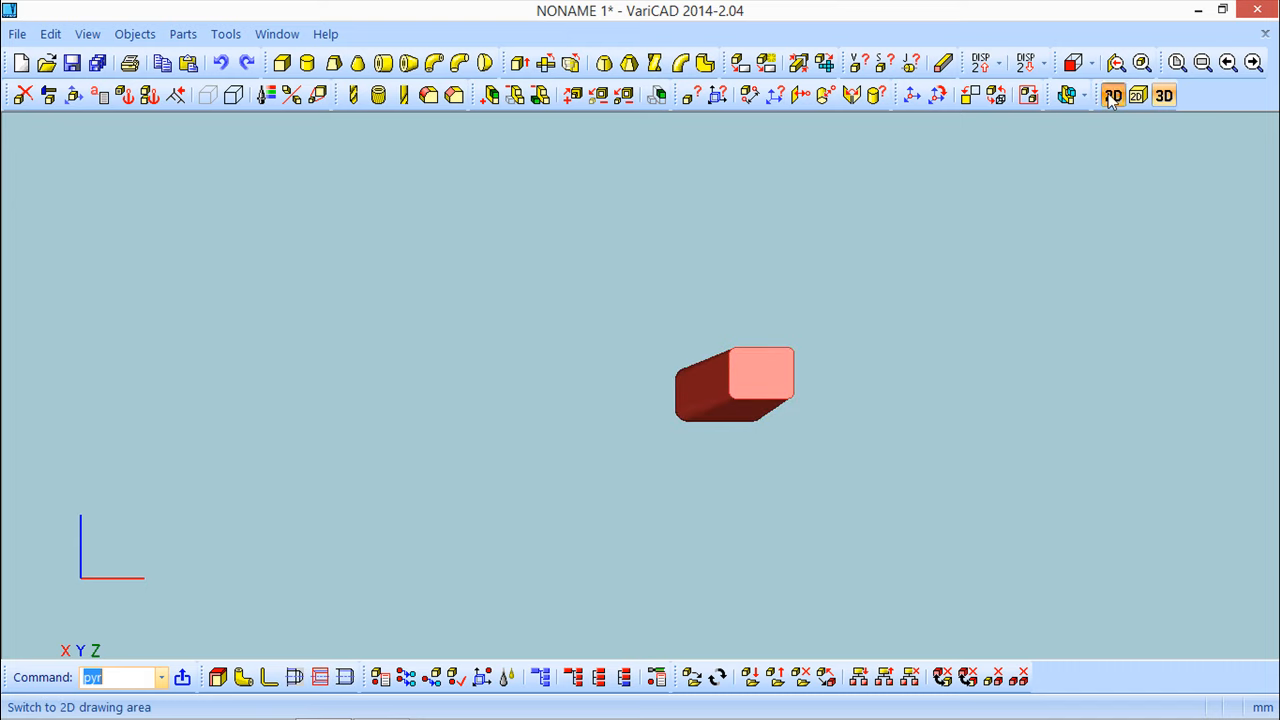
left_click(1154, 95)
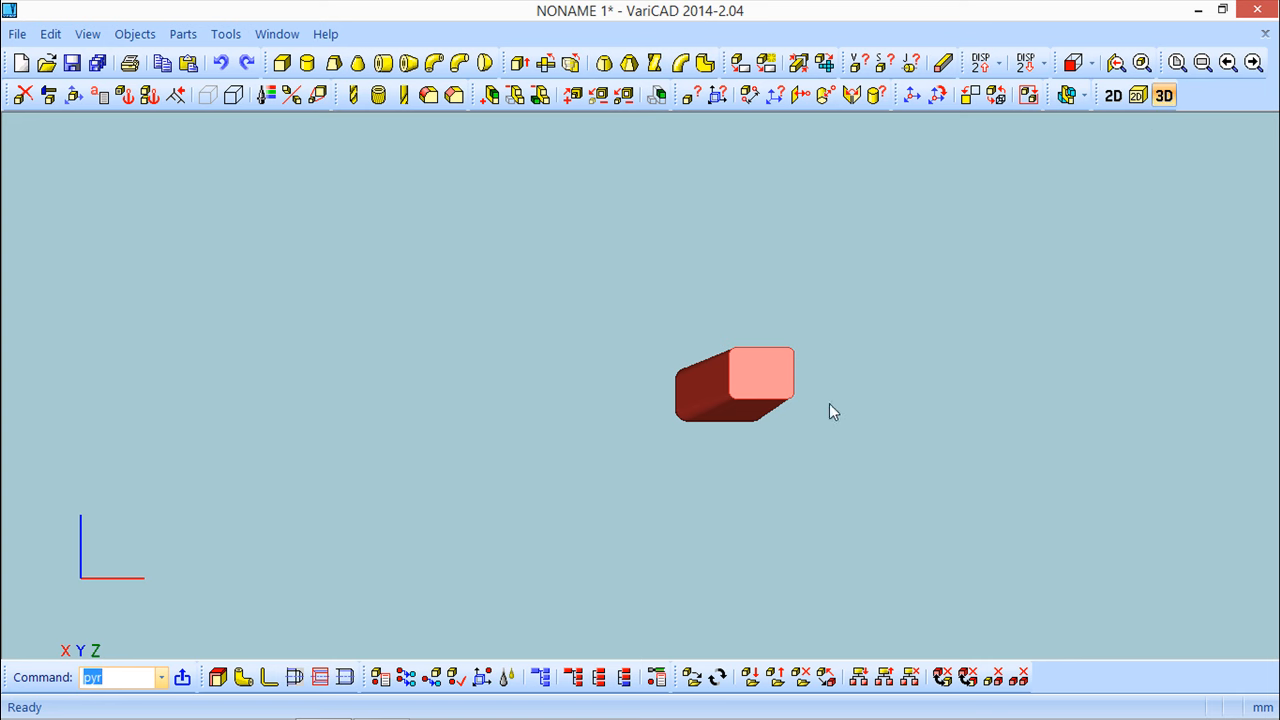
scroll(826, 405, "up", 5)
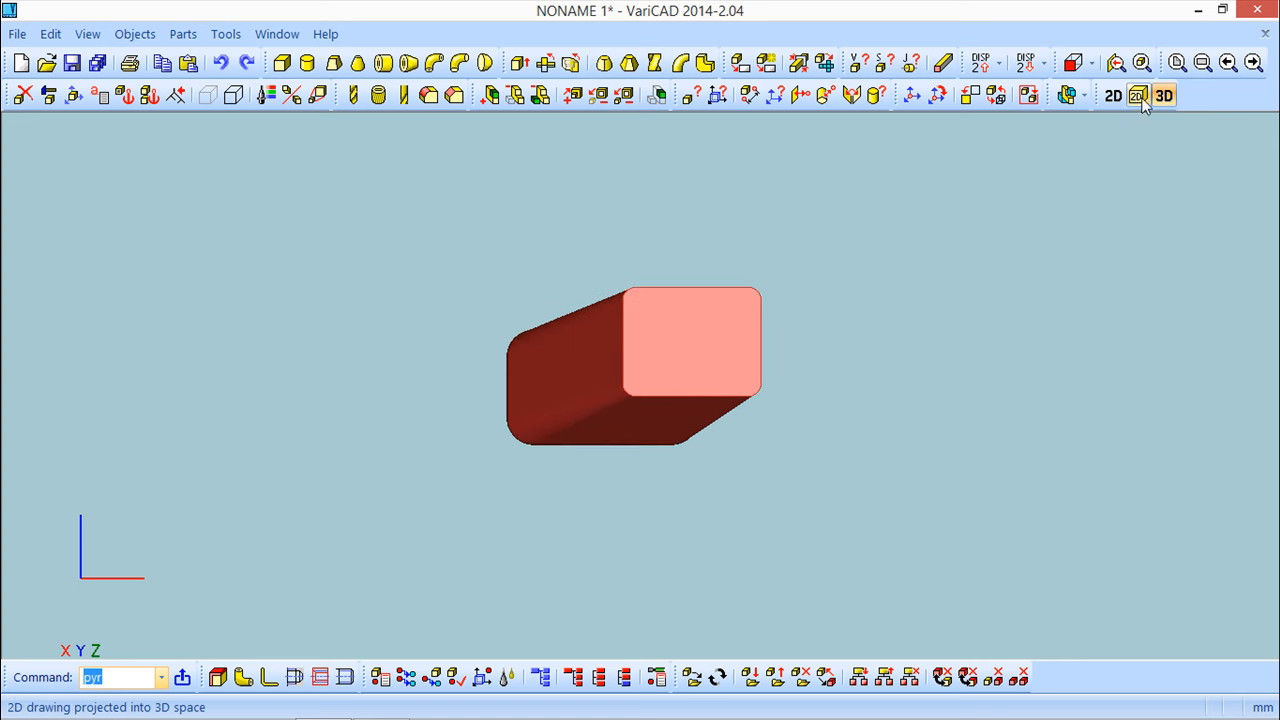
left_click(1114, 96)
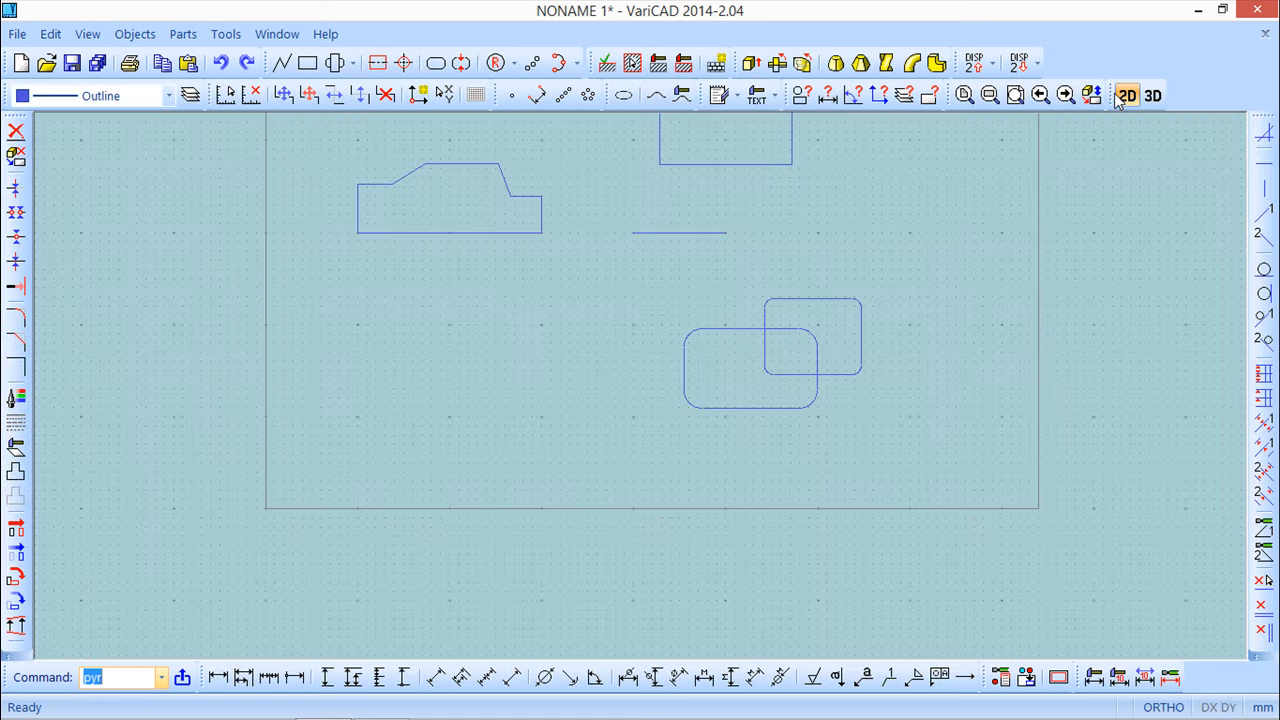
scroll(909, 302, "down", 6)
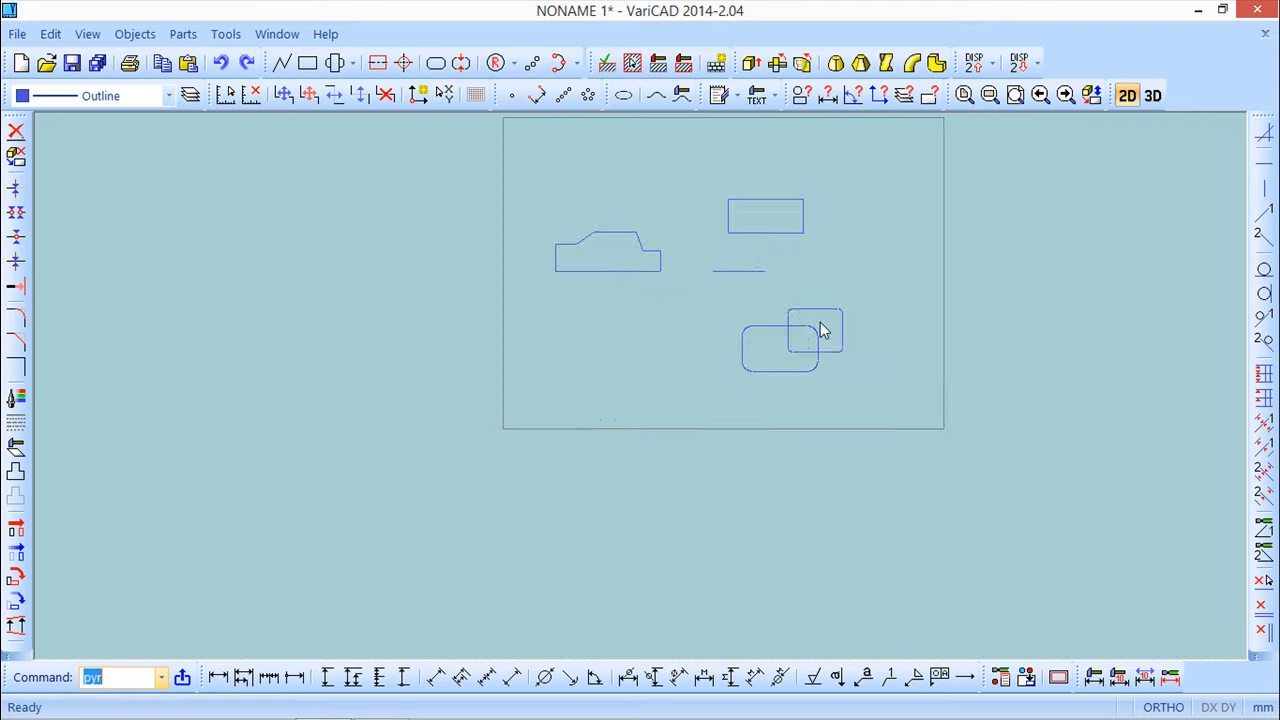
left_click(1150, 96)
middle_click_drag(361, 415, 293, 399)
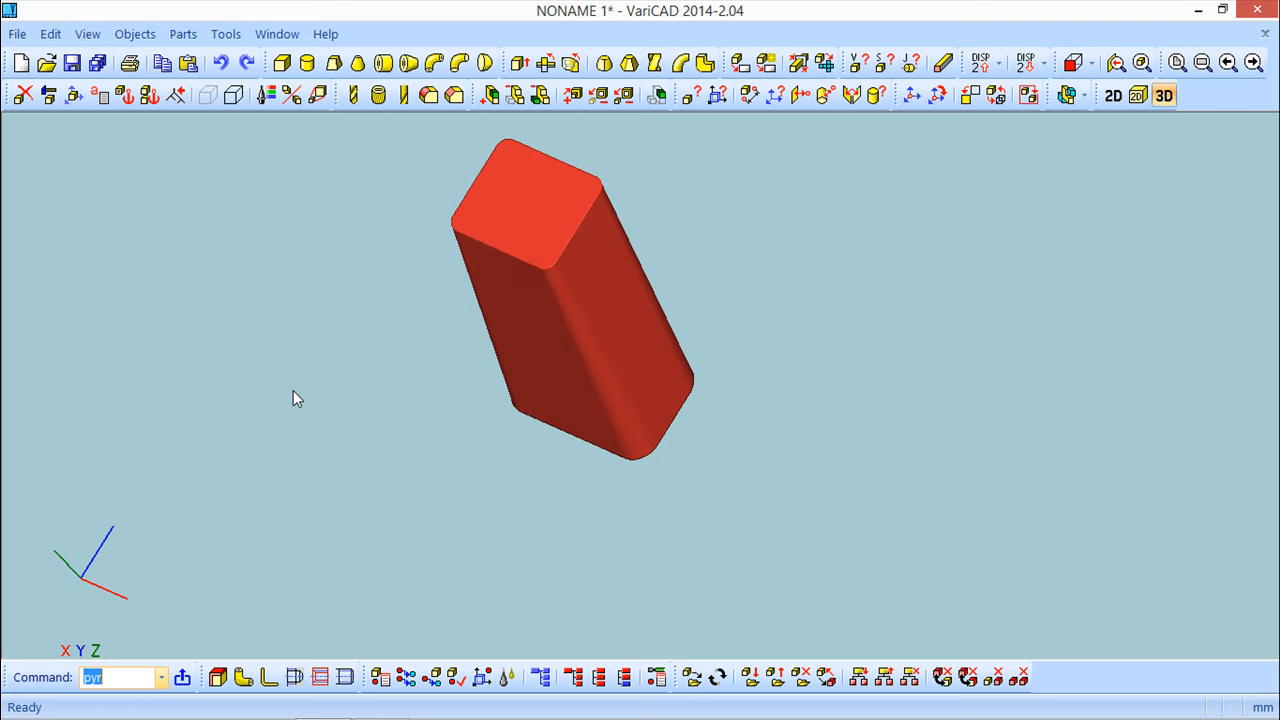
middle_click_drag(334, 360, 337, 500, "shift")
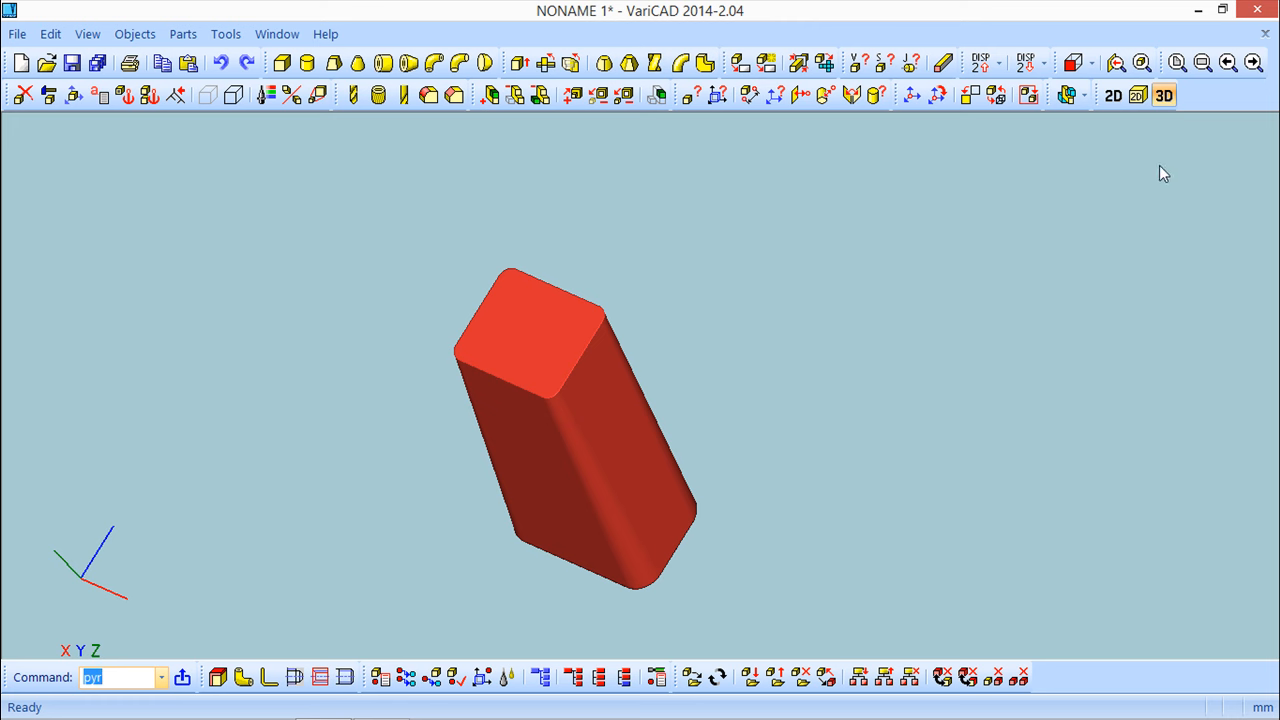
Delete the lofted solid from the 3D space.
left_click(20, 96)
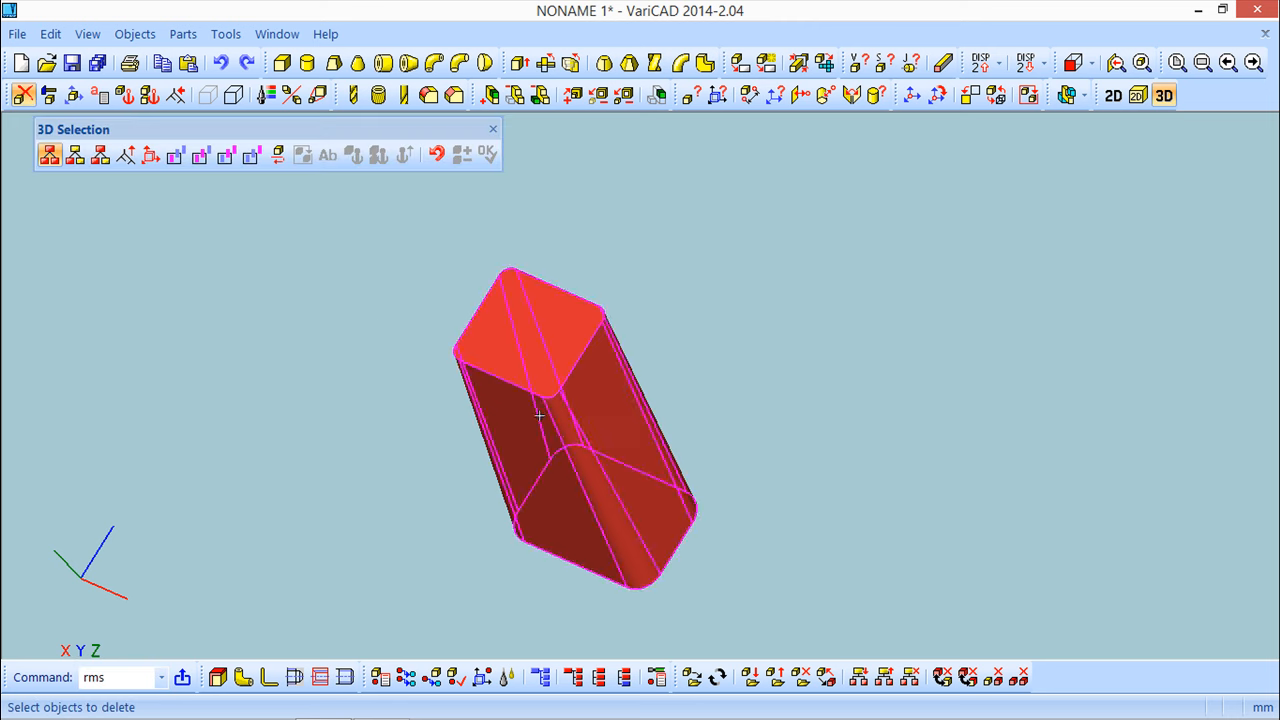
left_click(585, 447)
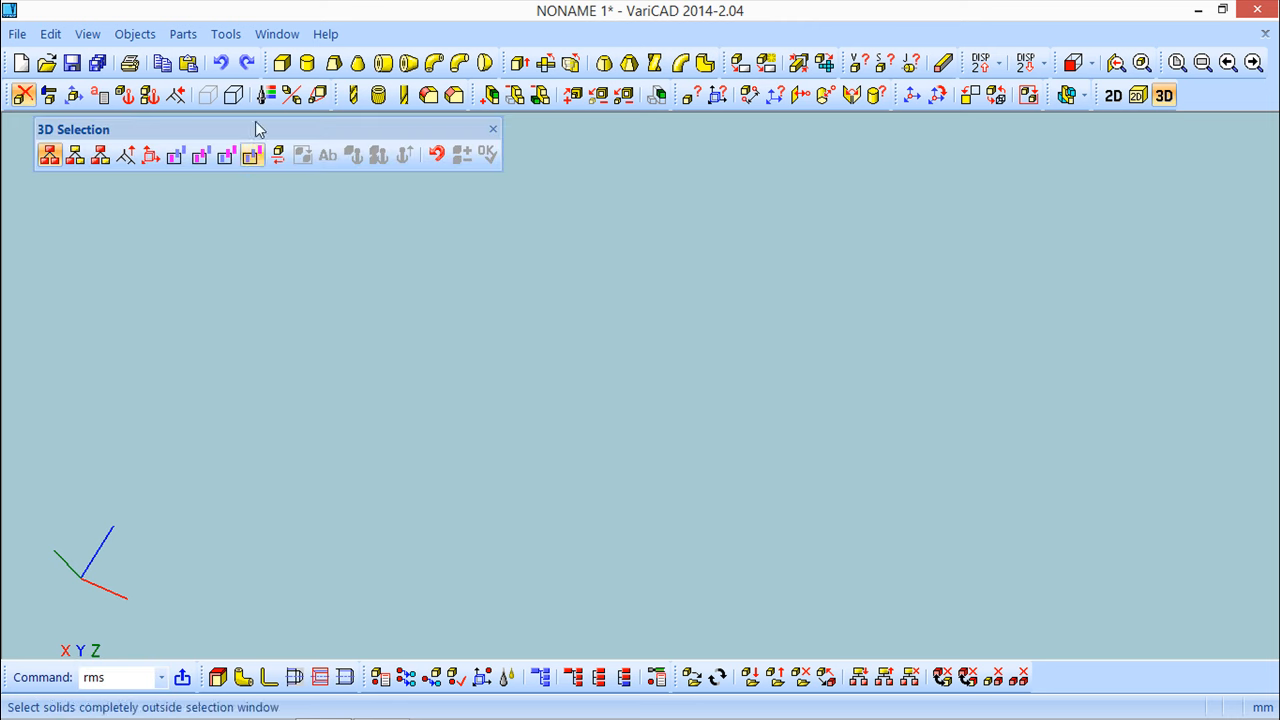
left_click(135, 34)
mouse_move(300, 60)
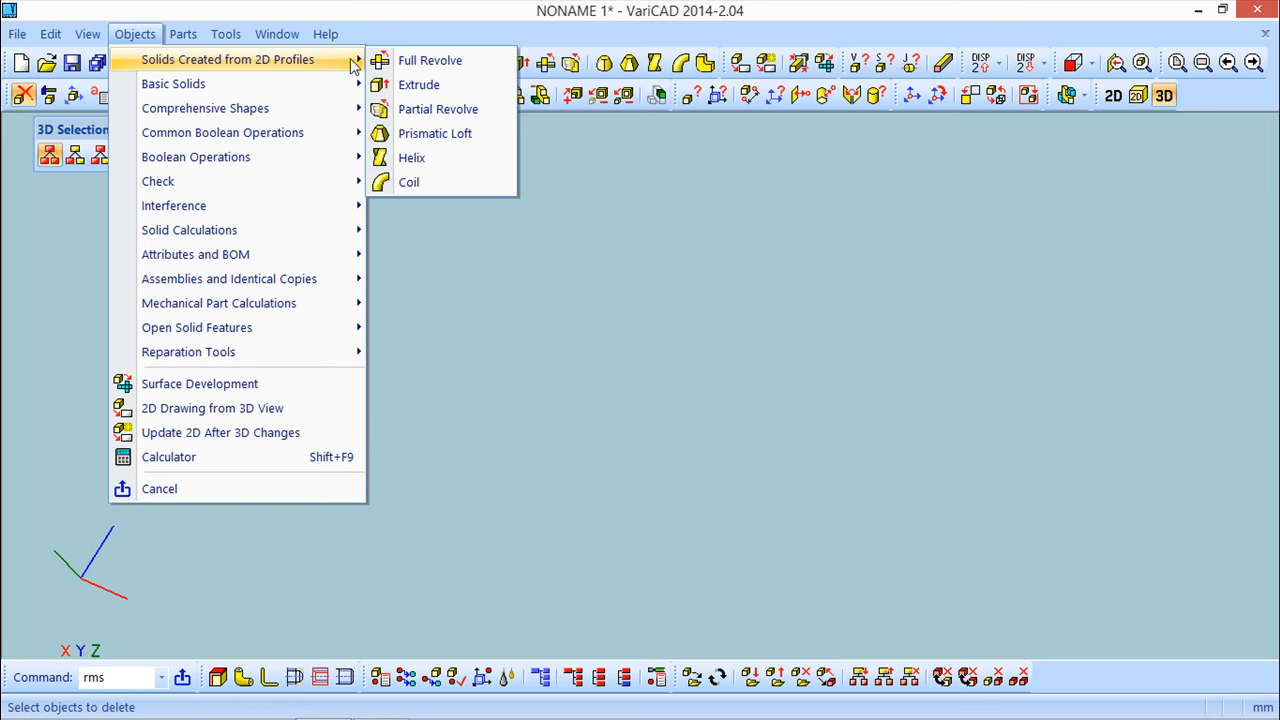
left_click(413, 182)
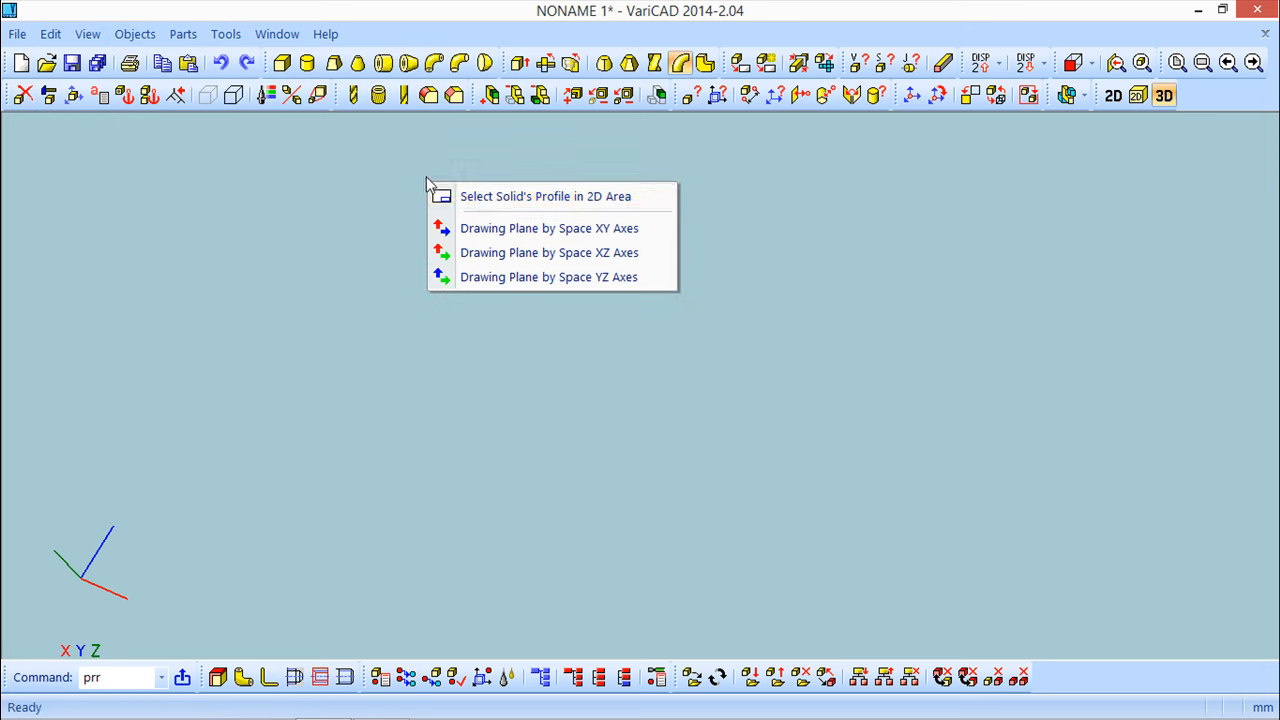
Start a Coil from the 2D drawing with a 145° rotation angle and smooth profile change, using only the larger rounded rectangle as base profile.
left_click(1114, 96)
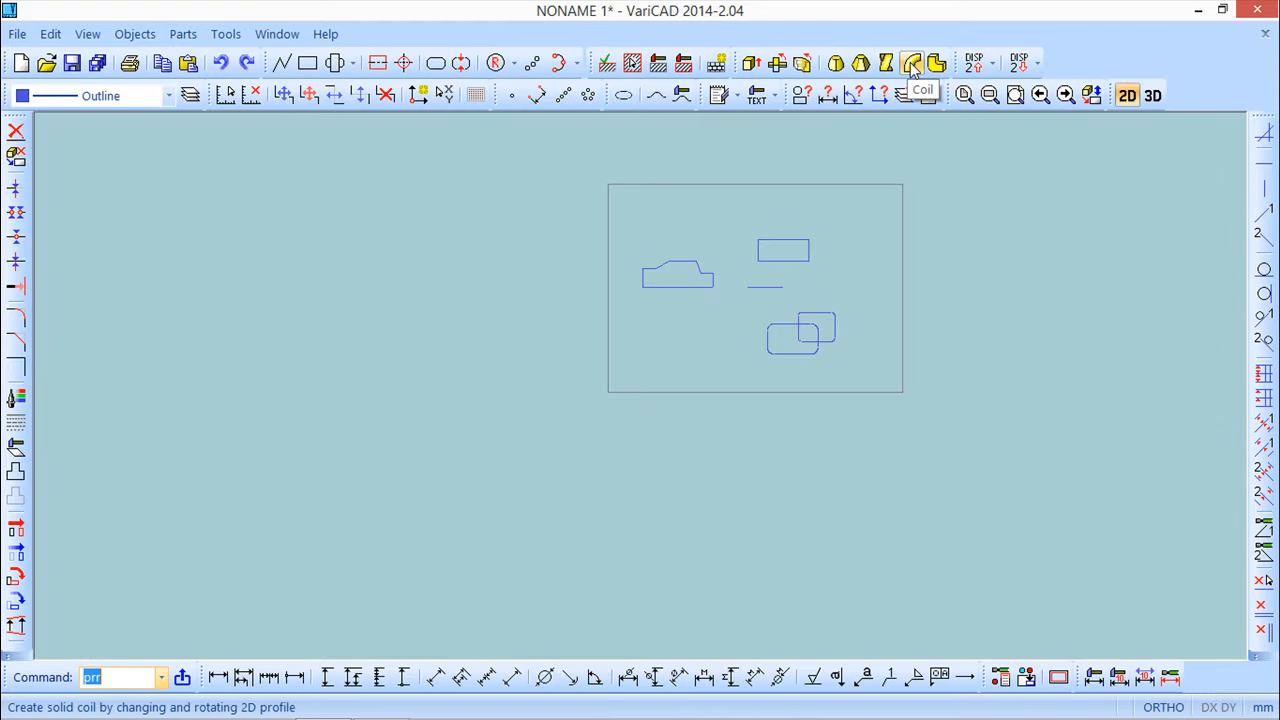
left_click(912, 66)
left_click_drag(818, 16, 649, 192)
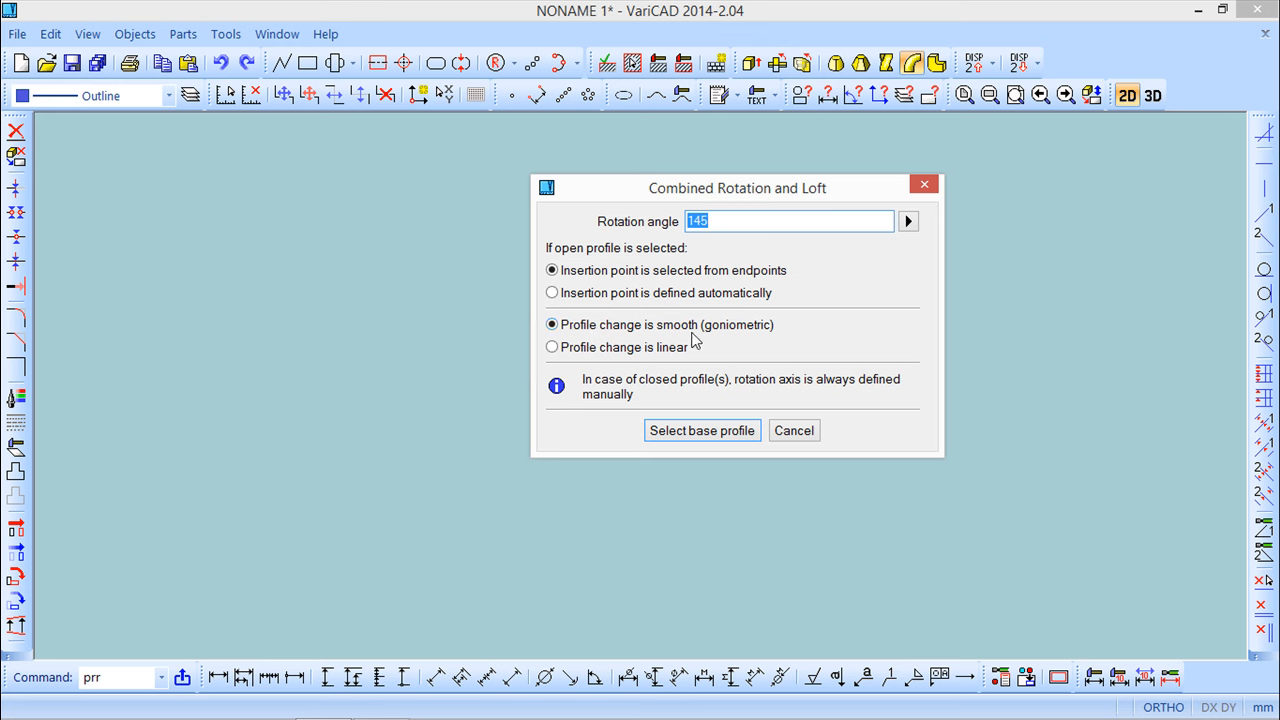
left_click(735, 428)
scroll(826, 357, "up", 4)
scroll(650, 483, "up", 2)
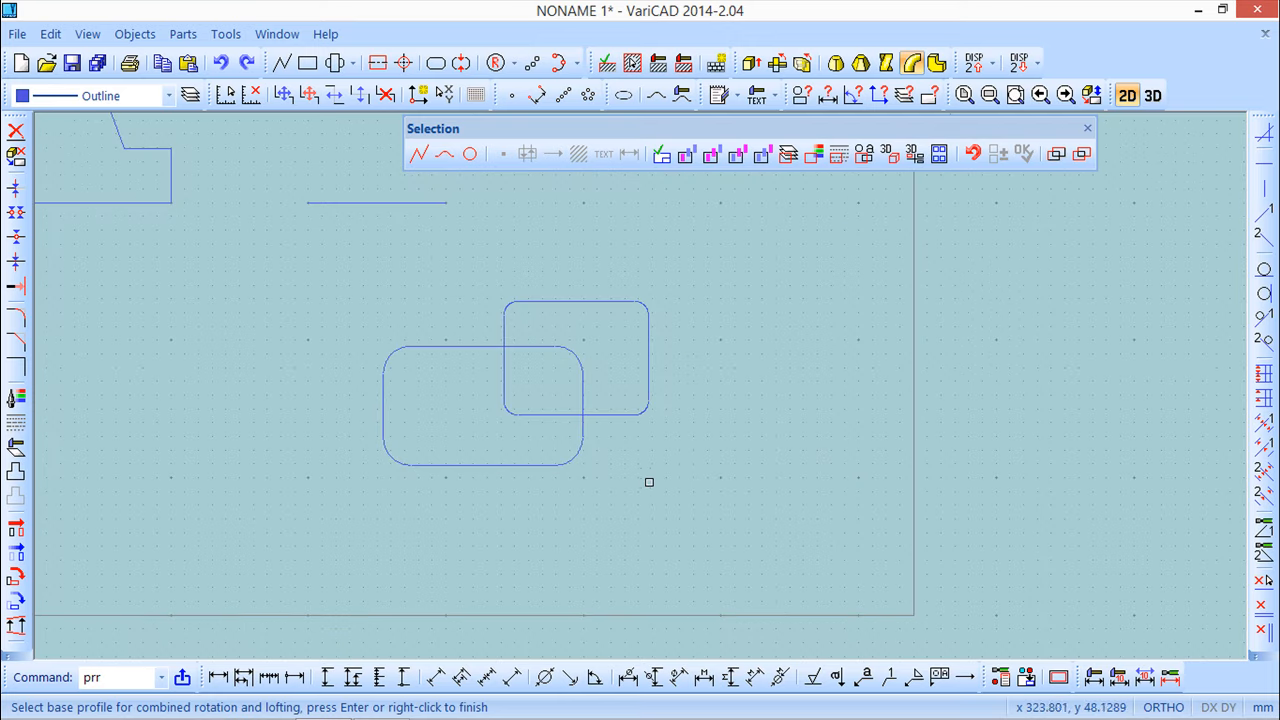
left_click_drag(358, 338, 606, 500)
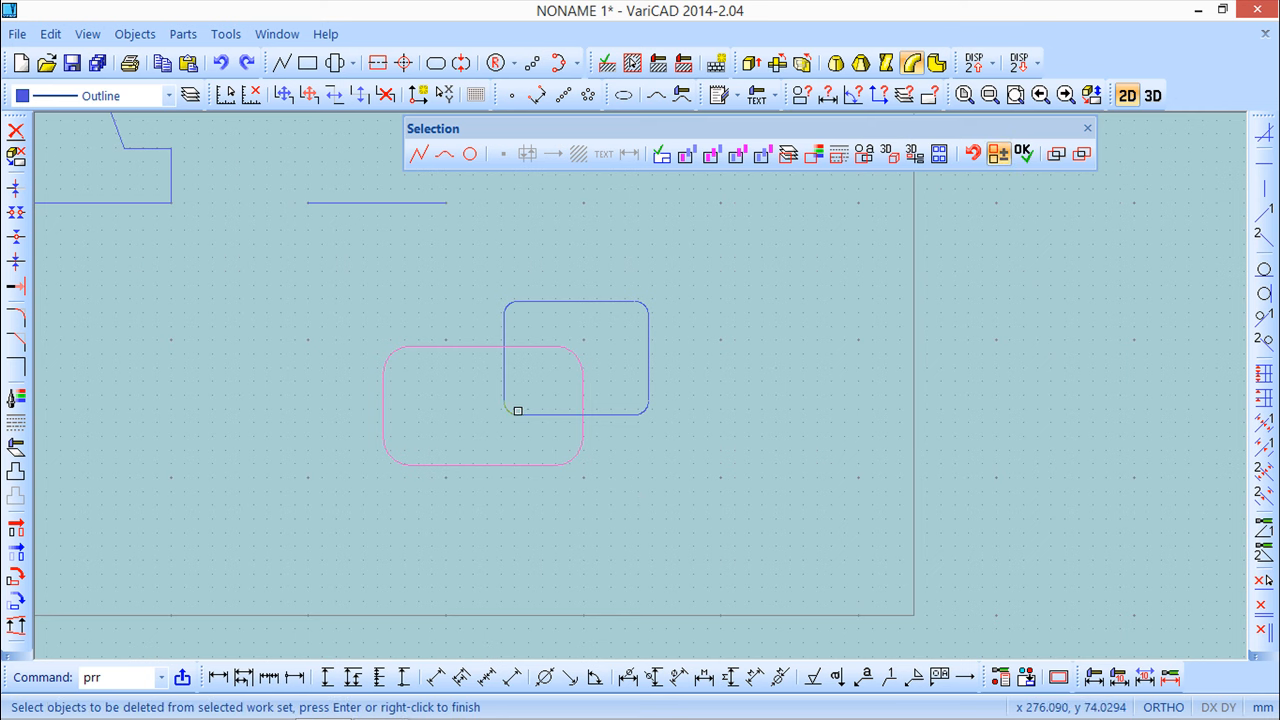
right_click(666, 489)
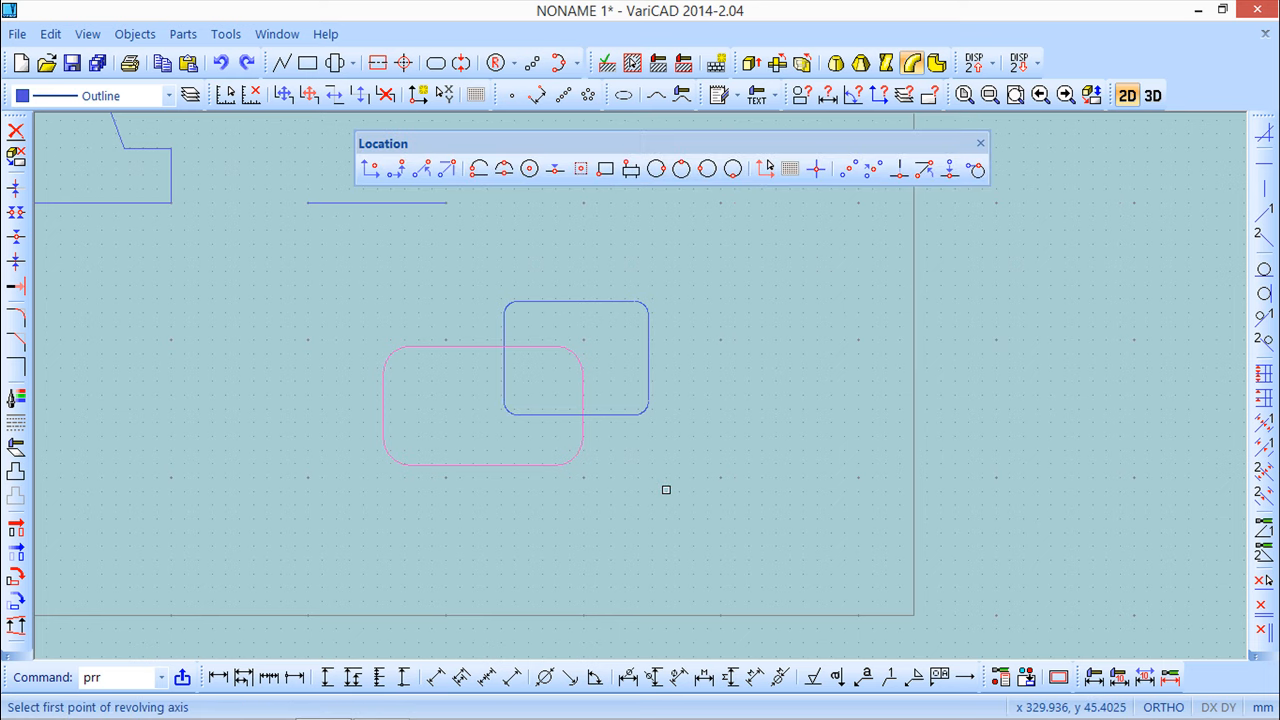
Define the coil's revolving axis along the short horizontal line, from its left endpoint to its right endpoint.
scroll(726, 371, "down", 2)
scroll(730, 288, "down", 1)
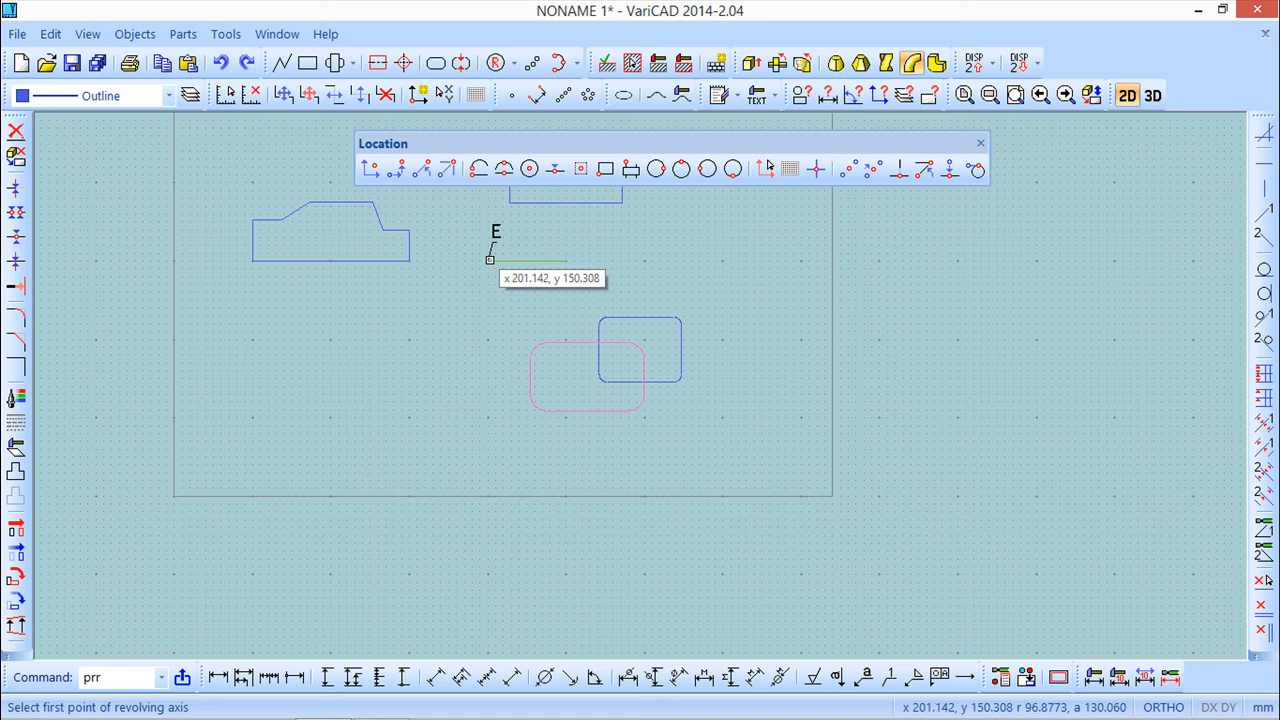
left_click(490, 259)
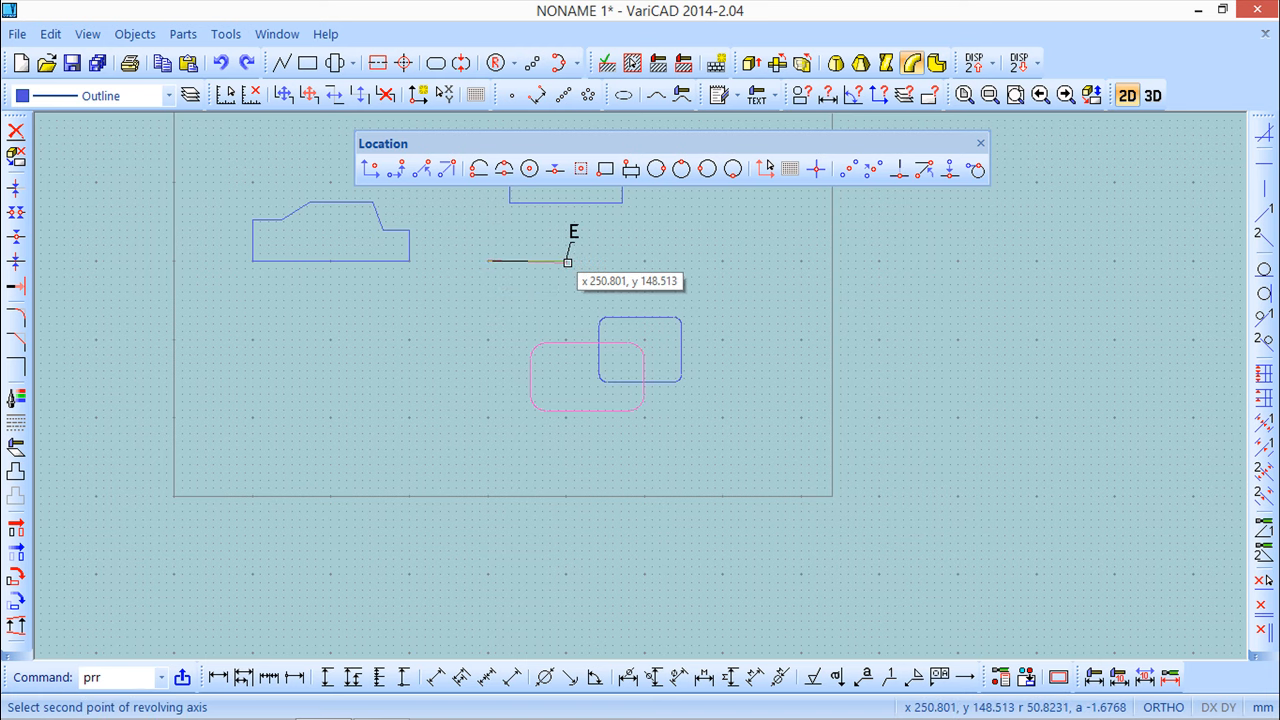
left_click(567, 261)
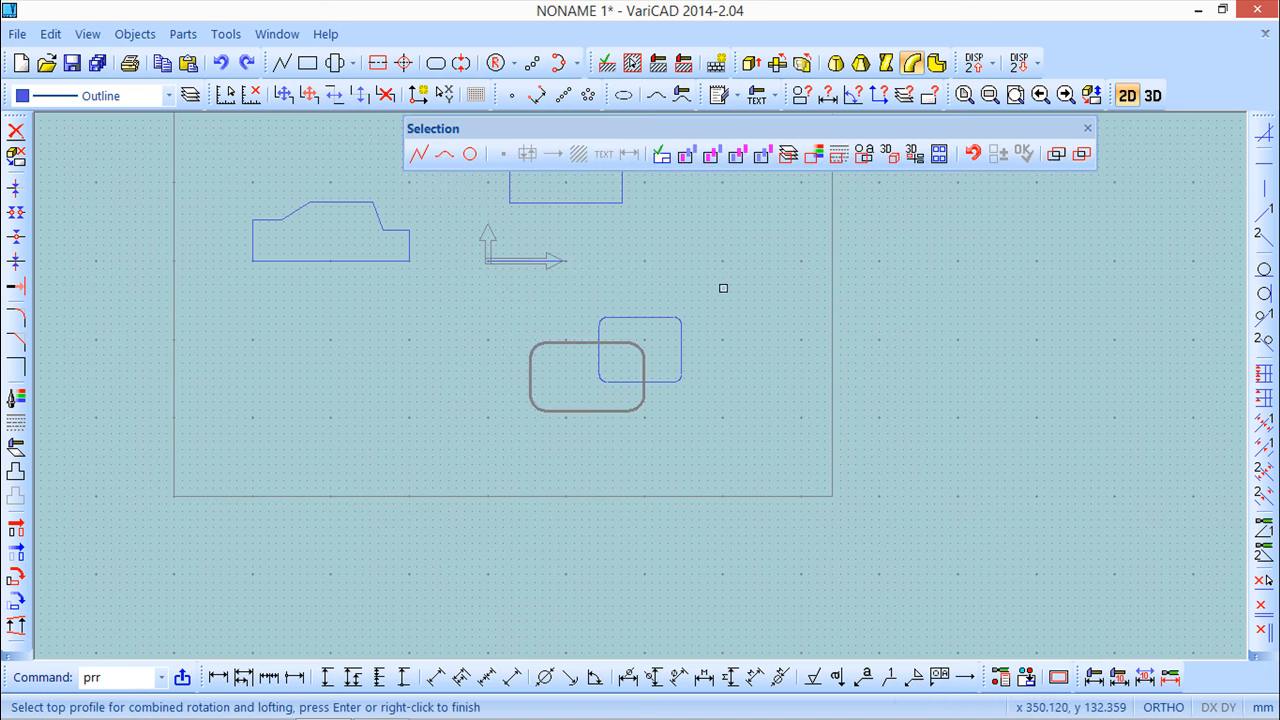
Use only the smaller rounded rectangle as the coil's top profile and place the resulting solid in 3D space.
left_click(586, 288)
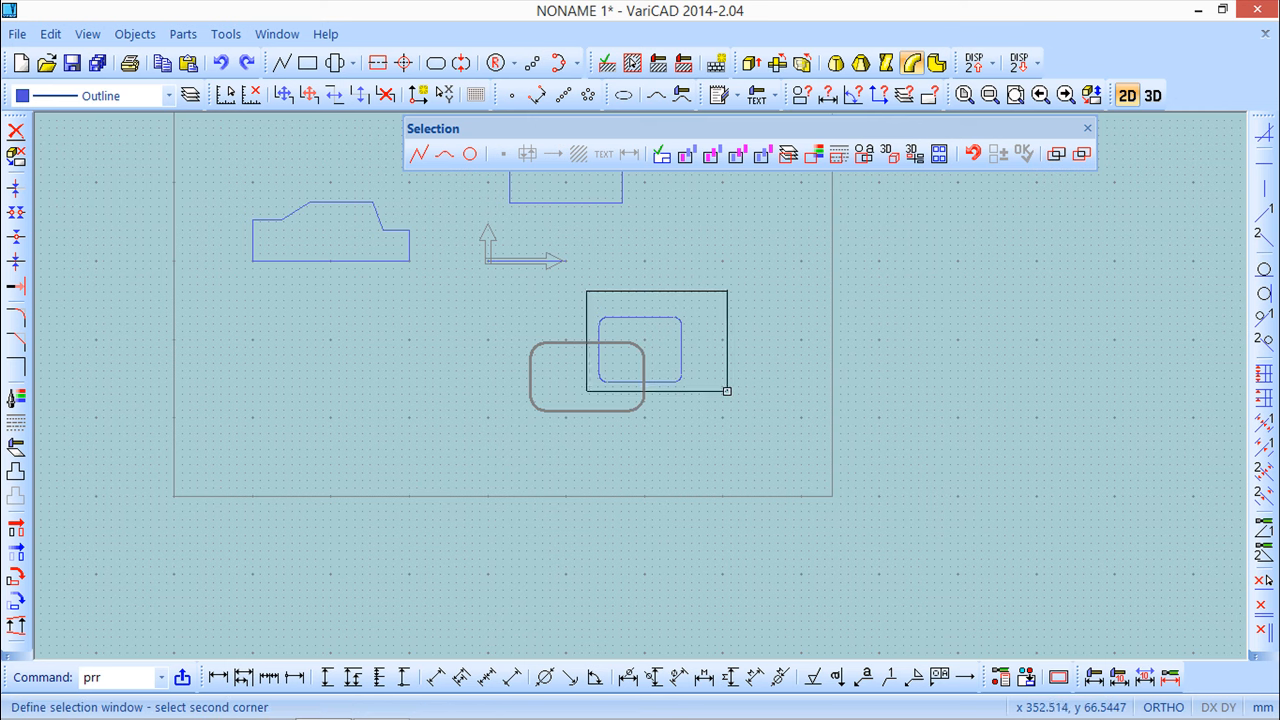
left_click(727, 390)
left_click(998, 153)
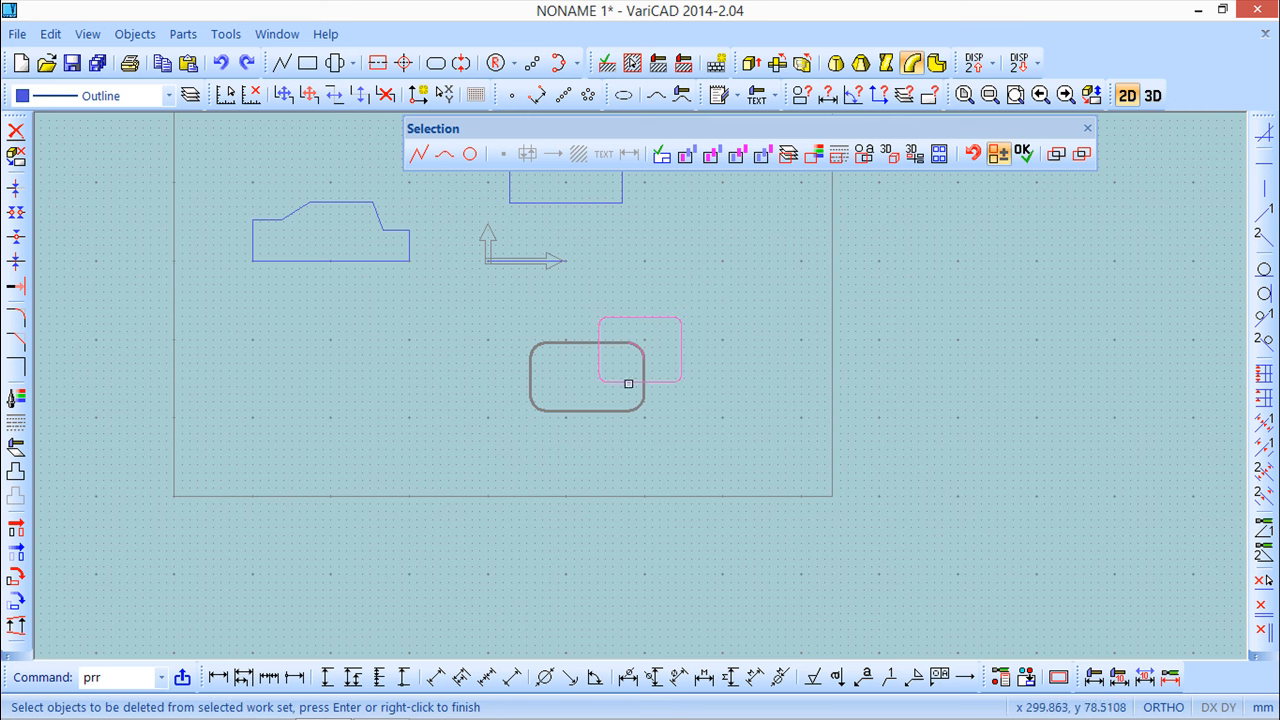
right_click(736, 263)
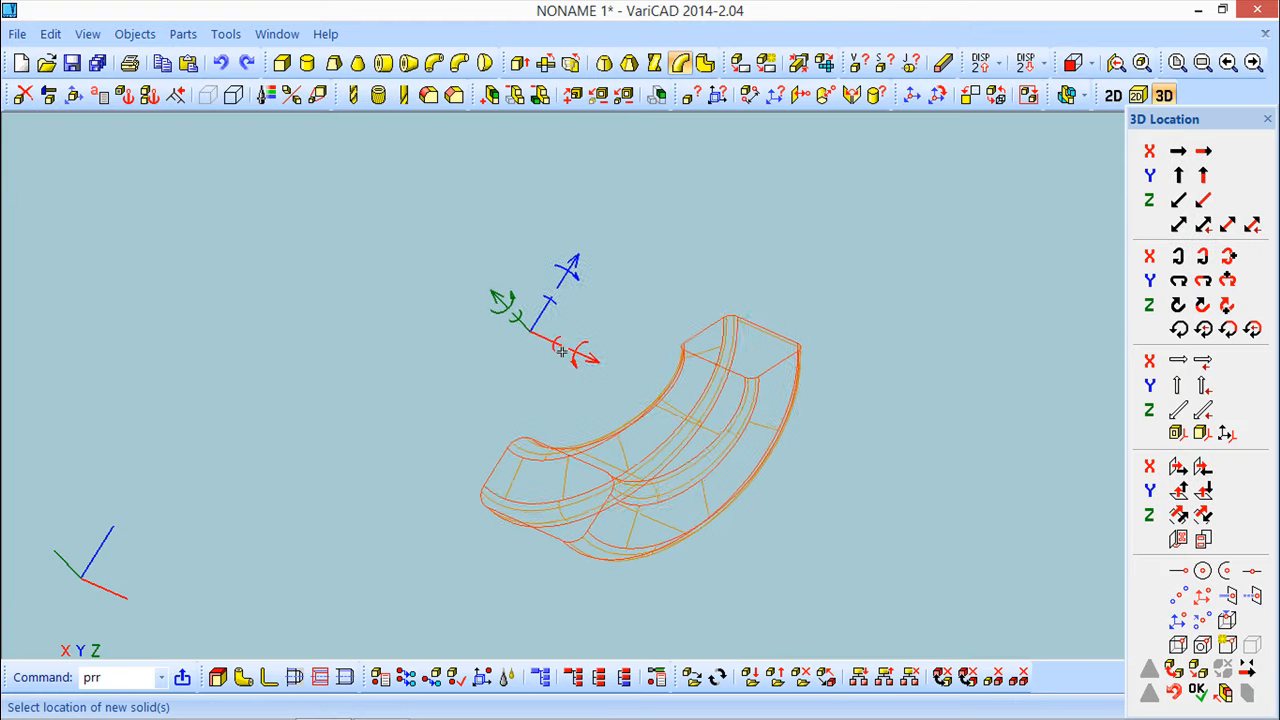
left_click(560, 349)
mouse_move(560, 349)
left_mouse_down()
mouse_move(642, 412)
mouse_move(673, 340)
mouse_move(631, 323)
mouse_move(649, 426)
mouse_move(597, 409)
mouse_move(617, 357)
mouse_move(580, 263)
mouse_move(583, 351)
mouse_move(618, 409)
mouse_move(602, 342)
left_mouse_up()
Compare the coil solid with its 2D profiles and examine its shape from several angles.
left_click(1113, 95)
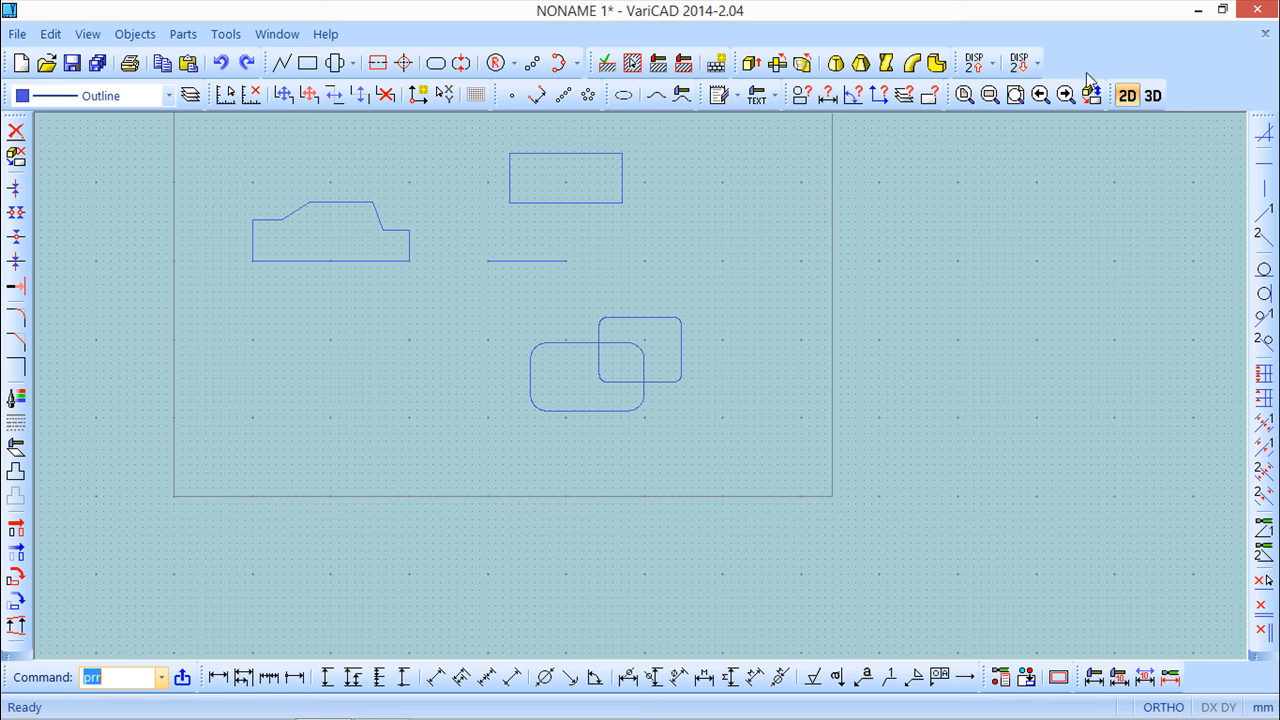
left_click(1152, 95)
middle_click_drag(596, 347, 586, 186)
middle_click_drag(630, 433, 437, 422)
Create a 200 mm high normal-section Helix with 15 threads and 10 mm coiling radius from the small circle, inserted at the circle's center.
type("hlx")
key("Return")
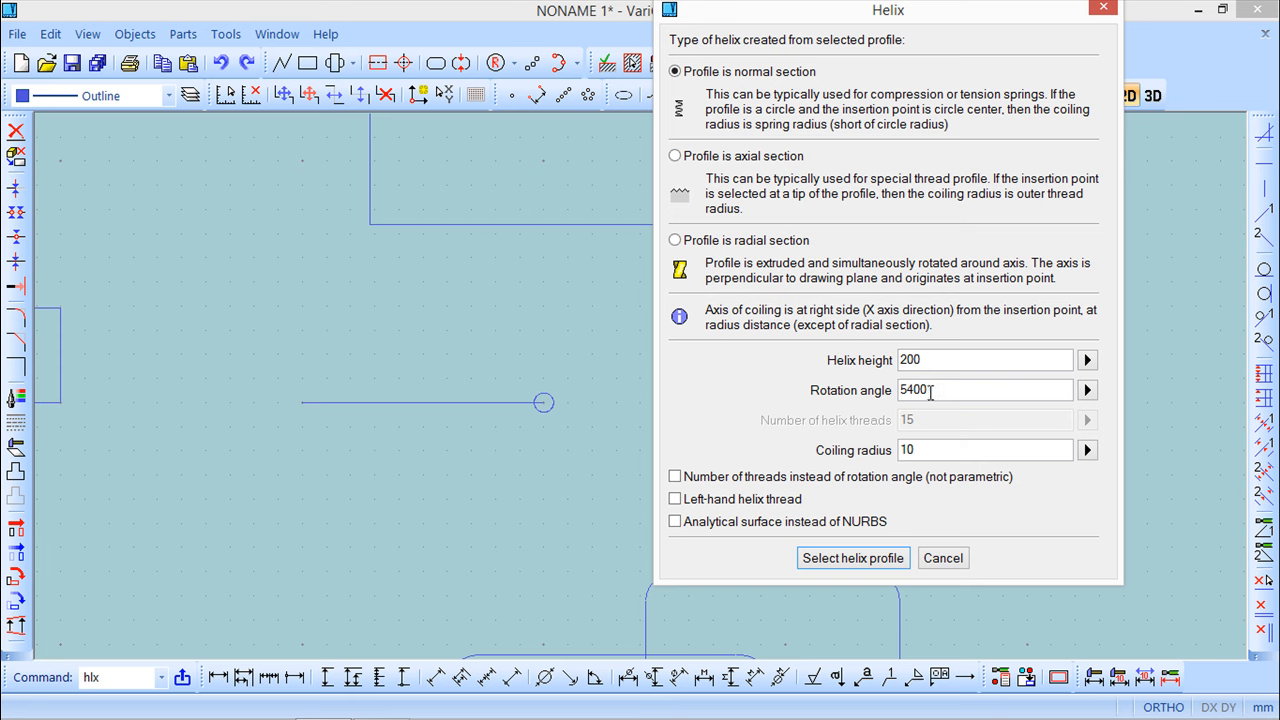
left_click(675, 477)
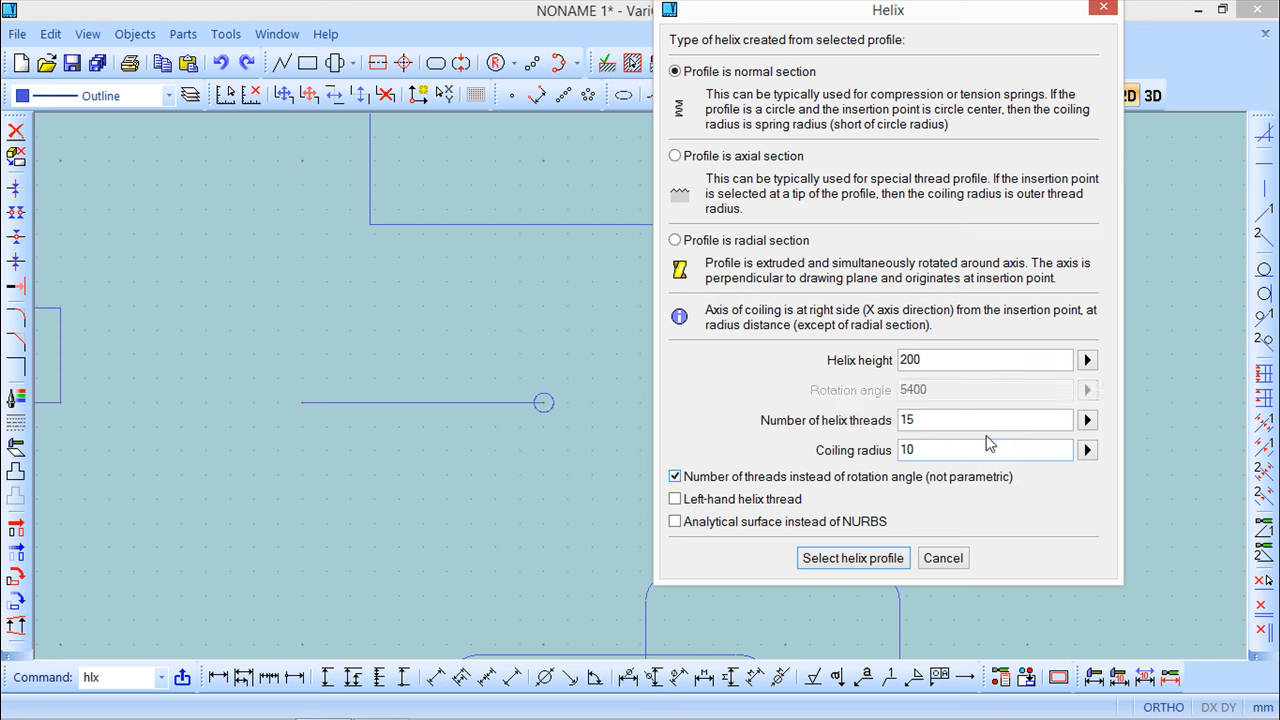
left_click(852, 558)
left_click(551, 410)
key("Return")
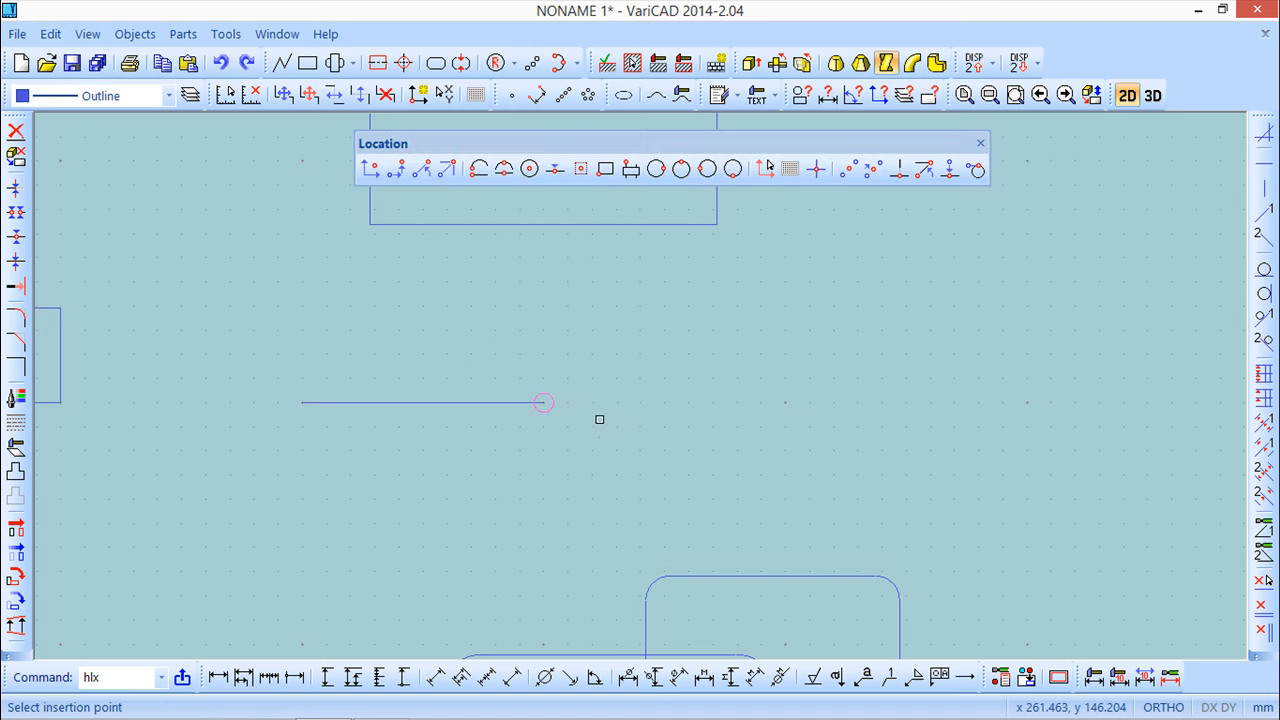
left_click(543, 403)
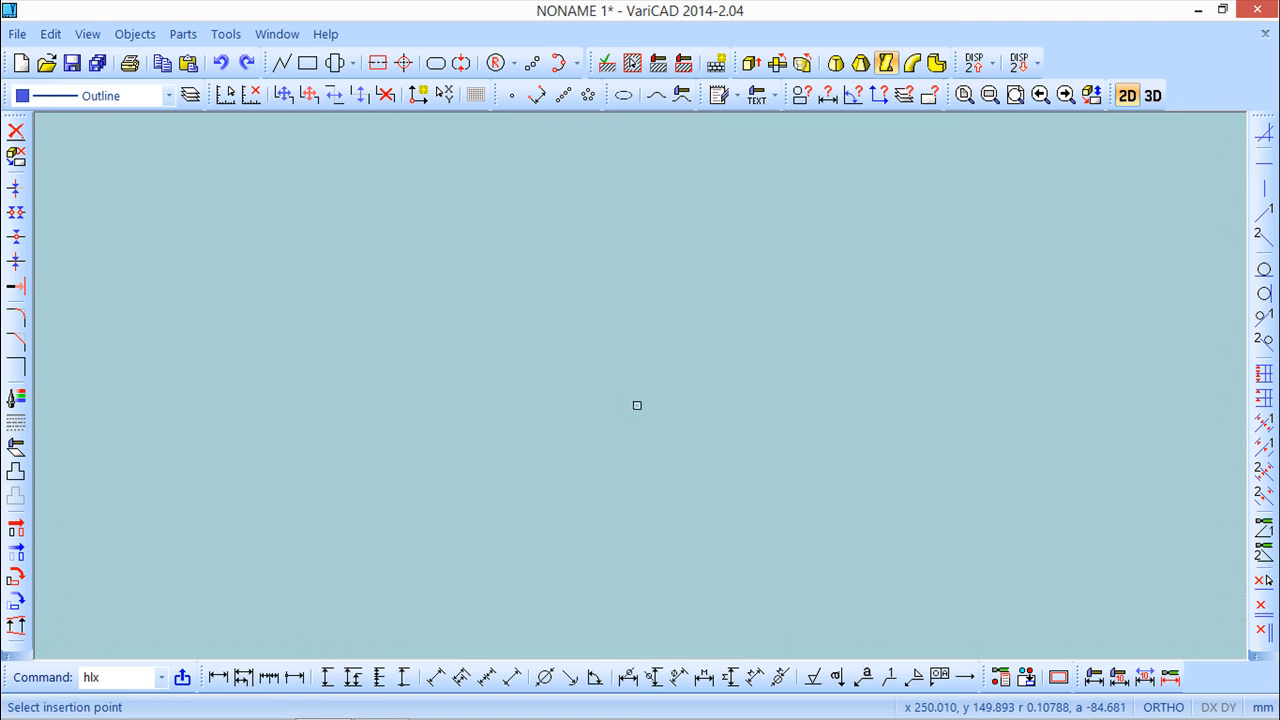
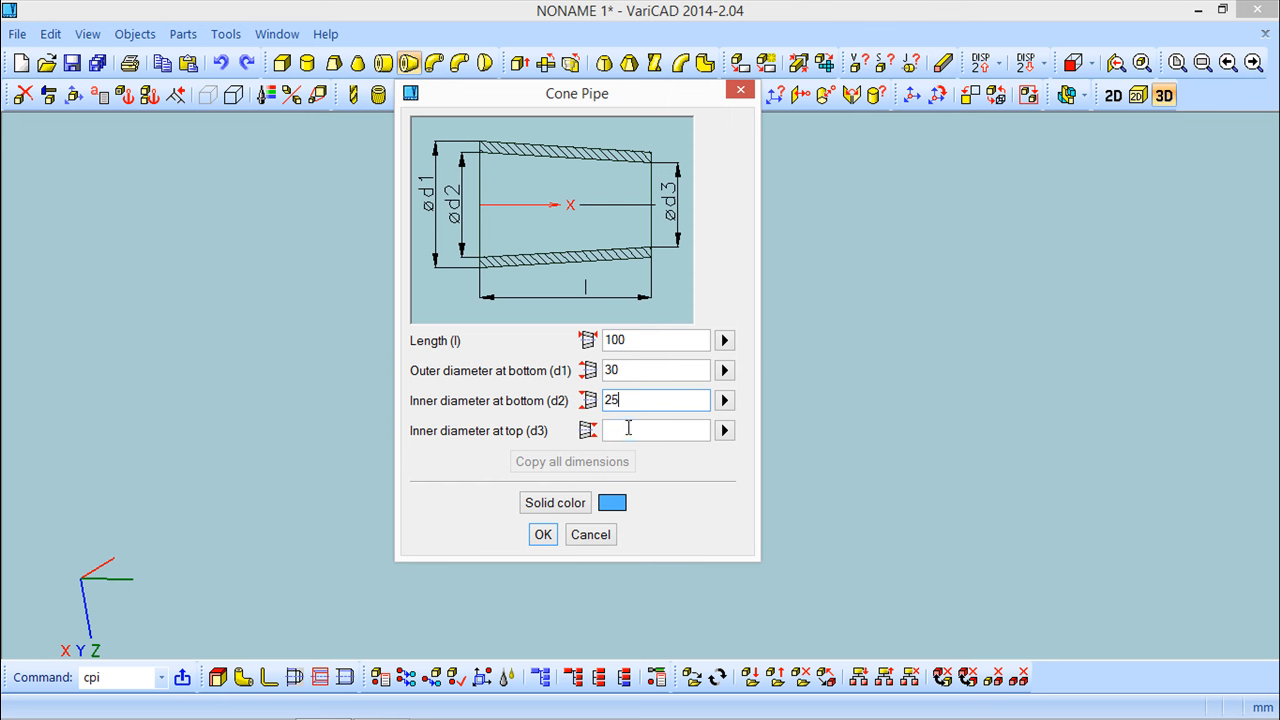
Set the cone pipe's inner diameter at top to 20 mm and place the solid at the default 3D location.
left_click(630, 431)
type("20")
left_click(541, 535)
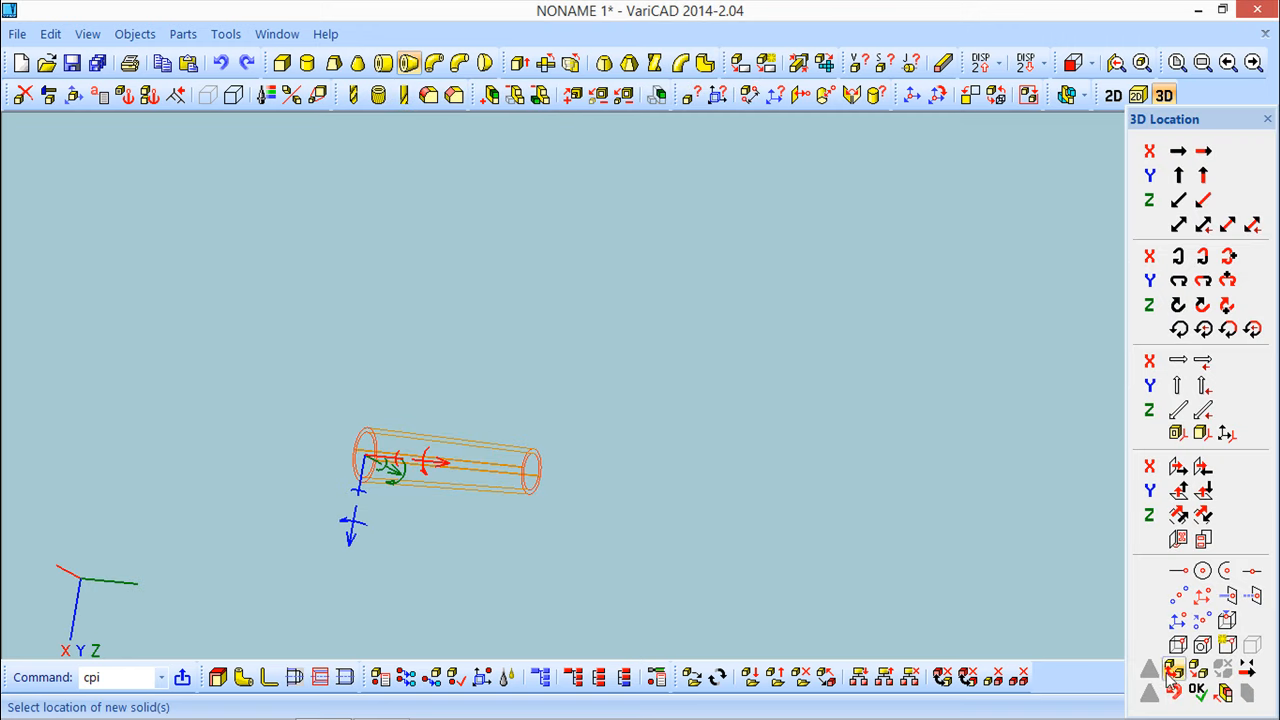
left_click(1198, 690)
middle_click_drag(708, 424, 803, 434)
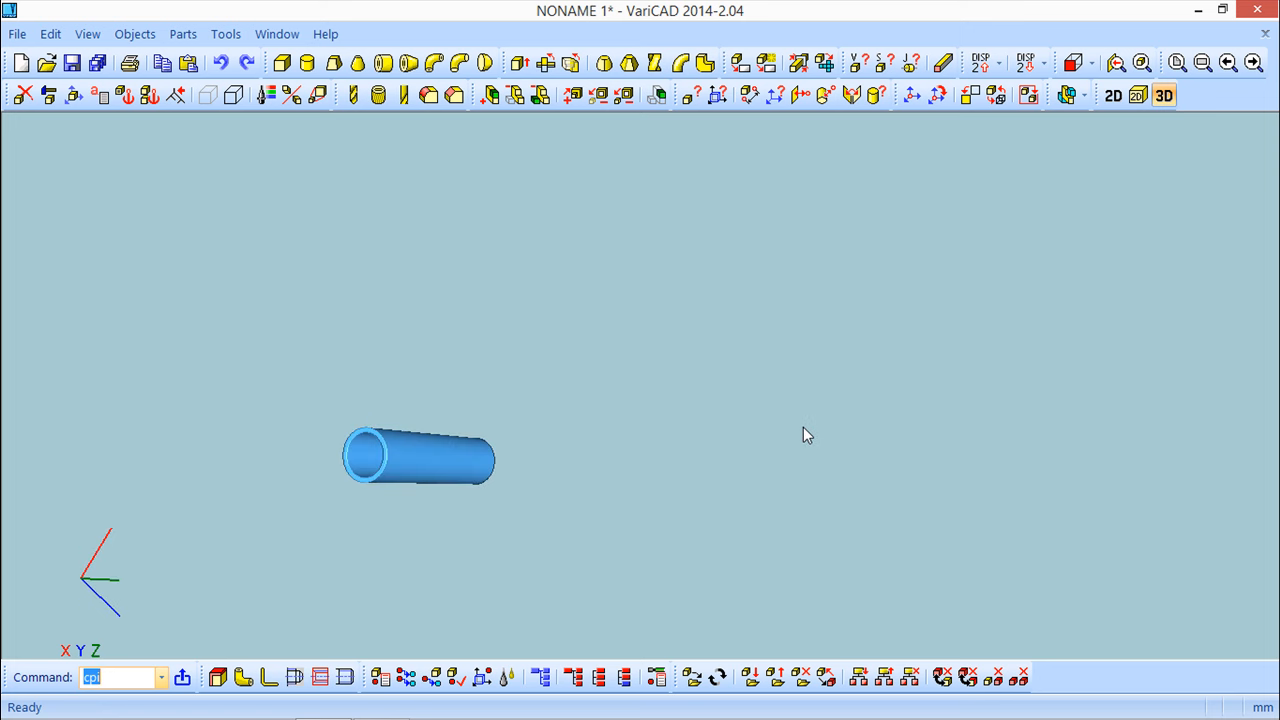
Delete the cone pipe from the 3D space.
left_click(23, 94)
left_click(433, 471)
key("Return")
Define a basic pipe elbow with a 90° angle, 50 mm outer diameter, 40 mm inner diameter and 30 mm elbow radius.
left_click(135, 34)
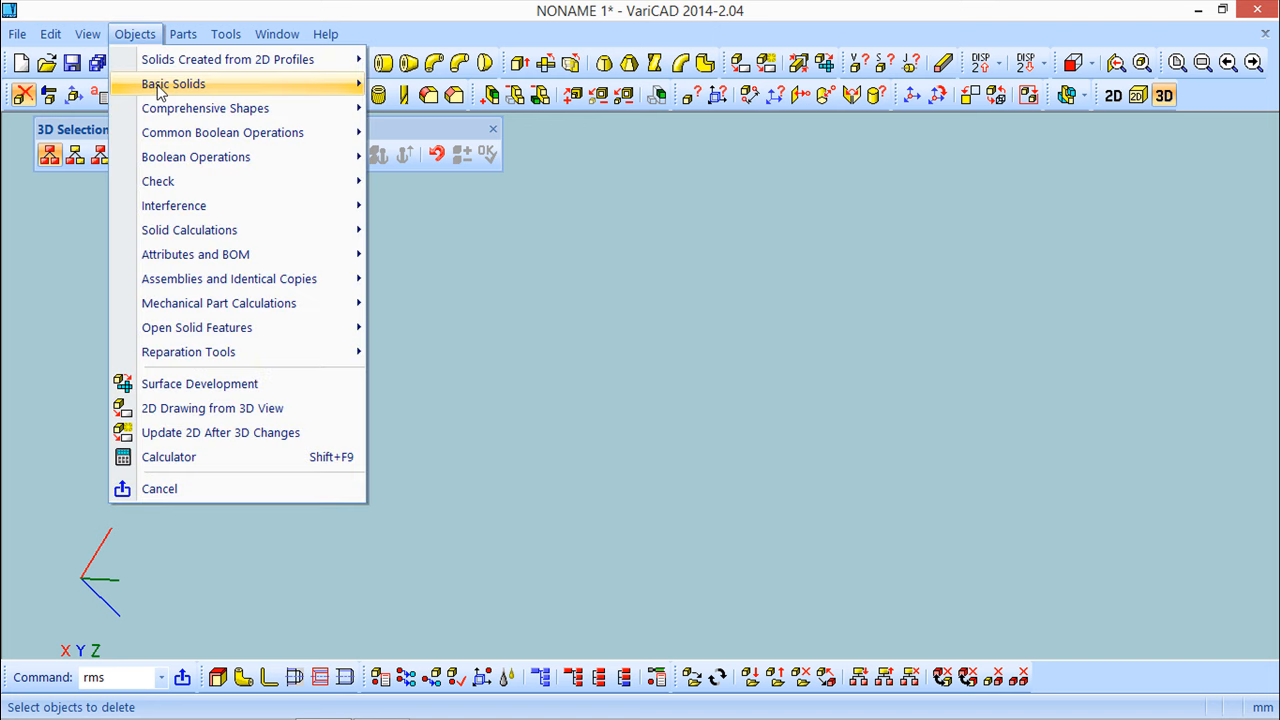
mouse_move(170, 84)
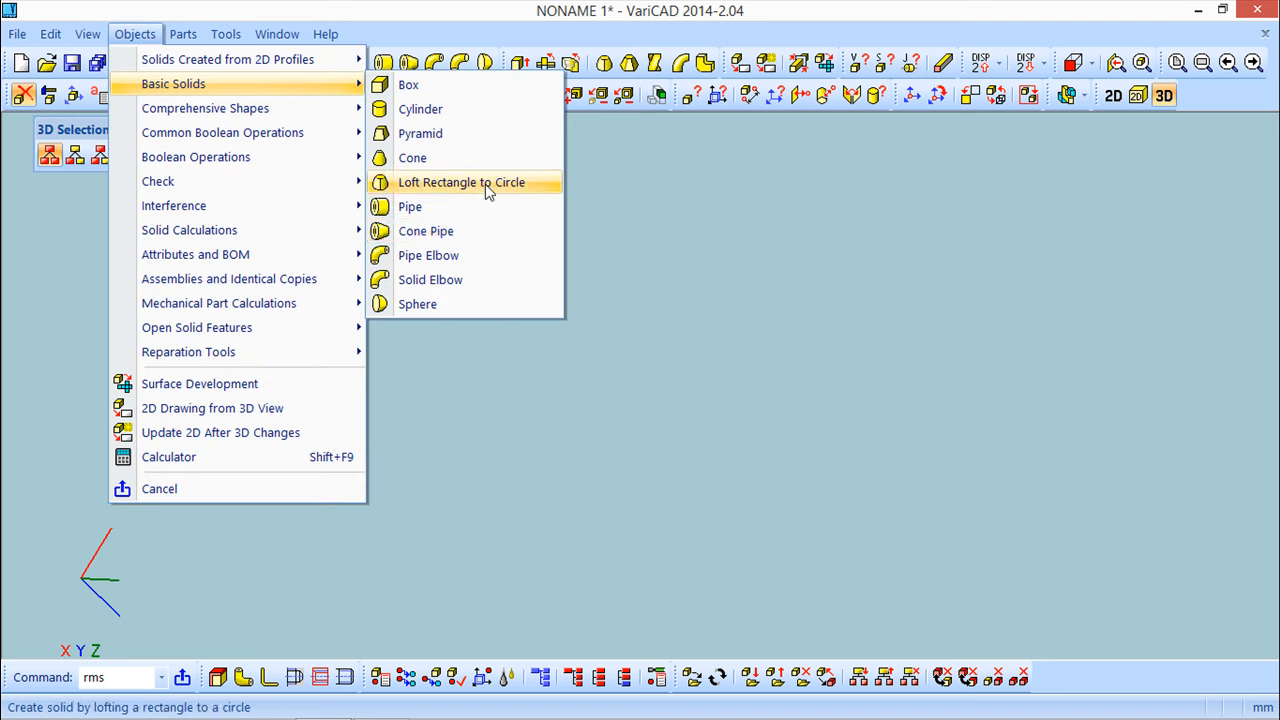
left_click(442, 257)
left_click_drag(480, 38, 676, 144)
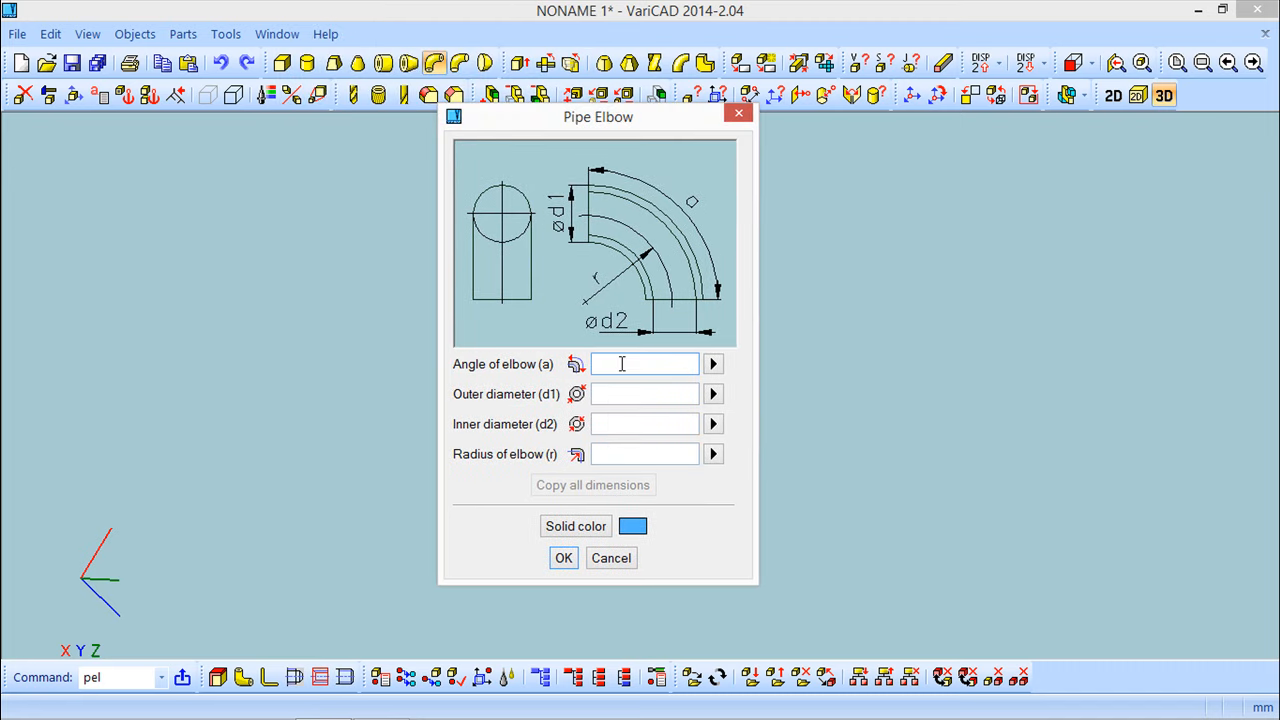
type("90")
left_click(600, 394)
type("50")
left_click(598, 424)
type("40")
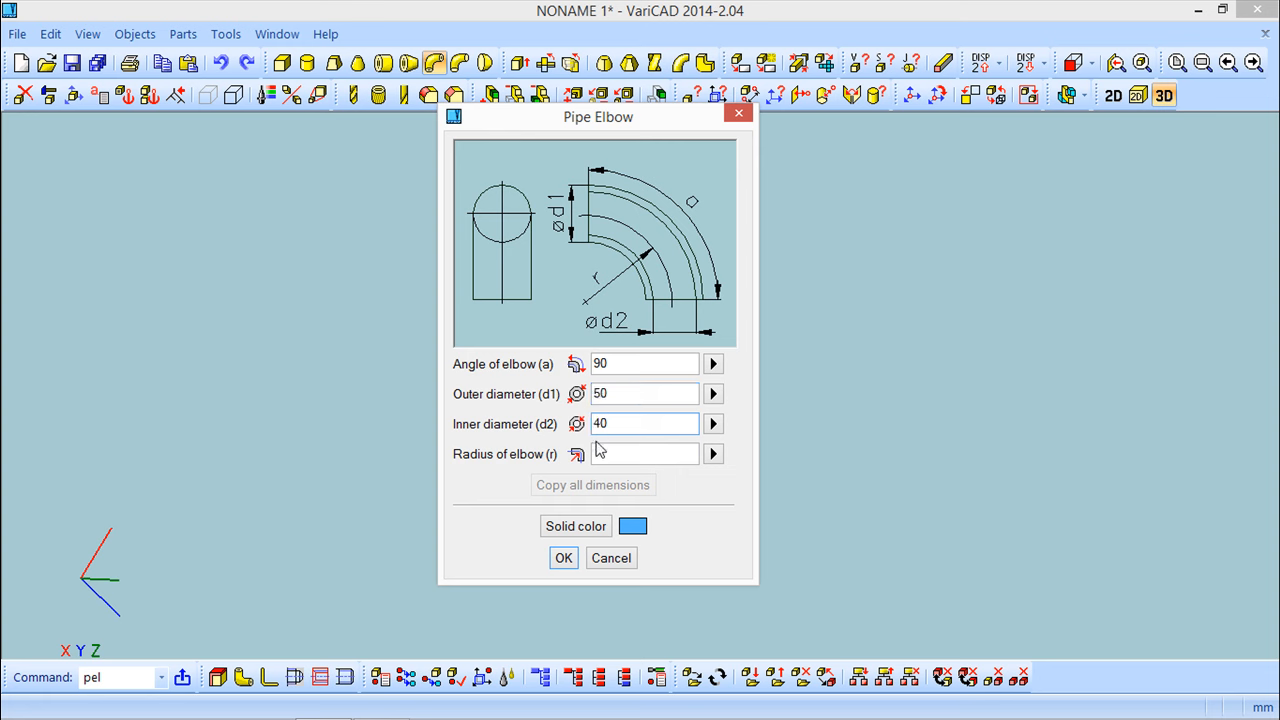
left_click(603, 454)
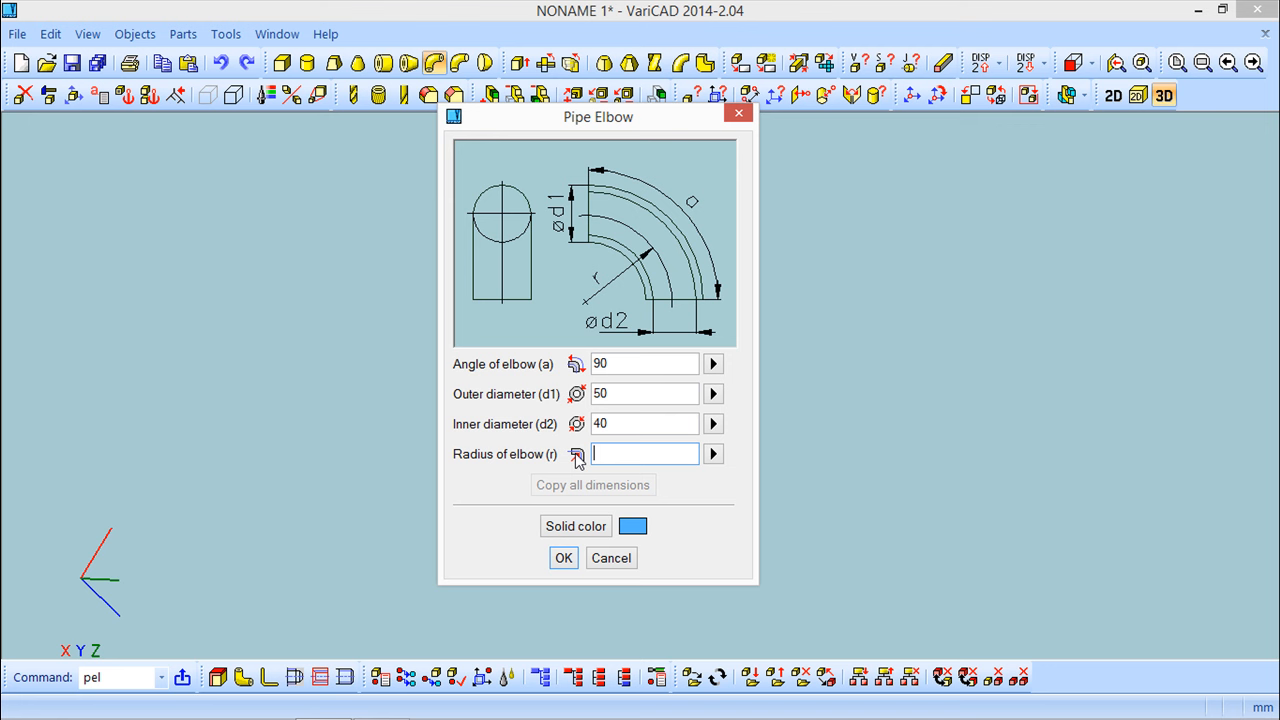
type("30")
Place the pipe elbow at the default 3D location and view it from another angle.
left_click(563, 558)
middle_click_drag(494, 423, 492, 512)
left_click(1197, 691)
middle_click_drag(480, 400, 545, 380)
Delete the pipe elbow from the 3D space.
left_click(22, 95)
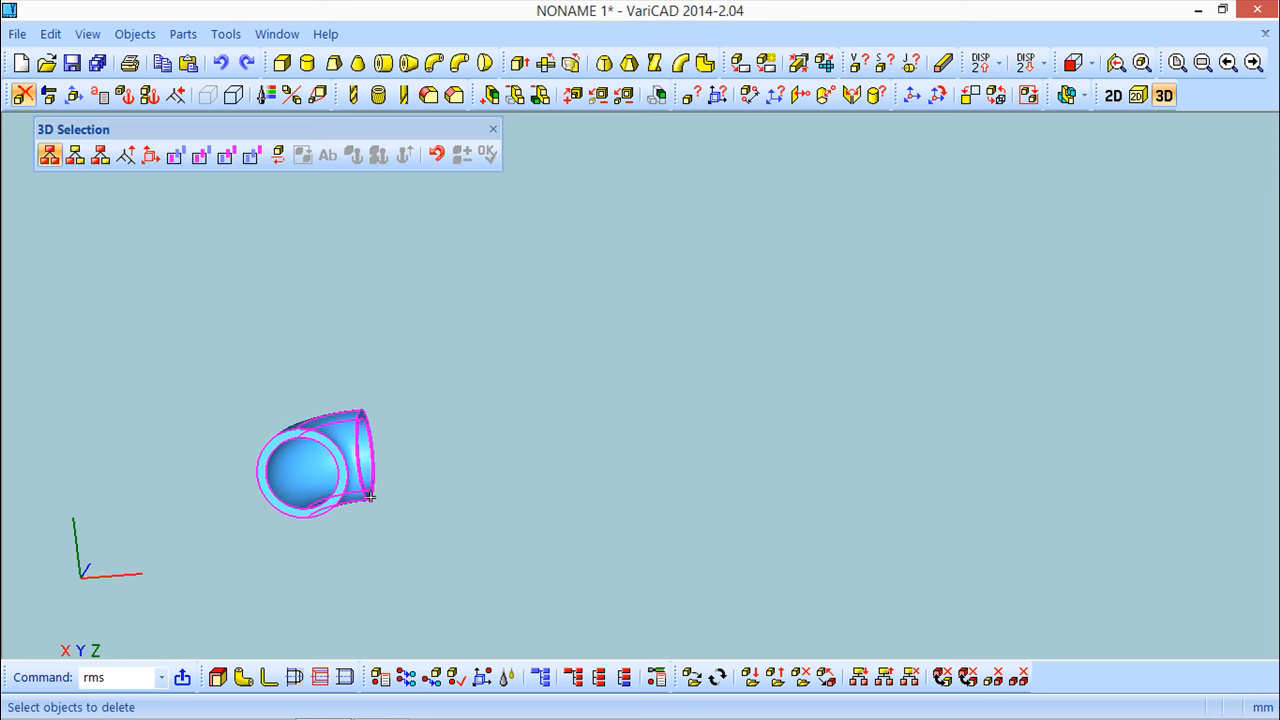
left_click(369, 496)
right_click(430, 396)
left_click(493, 129)
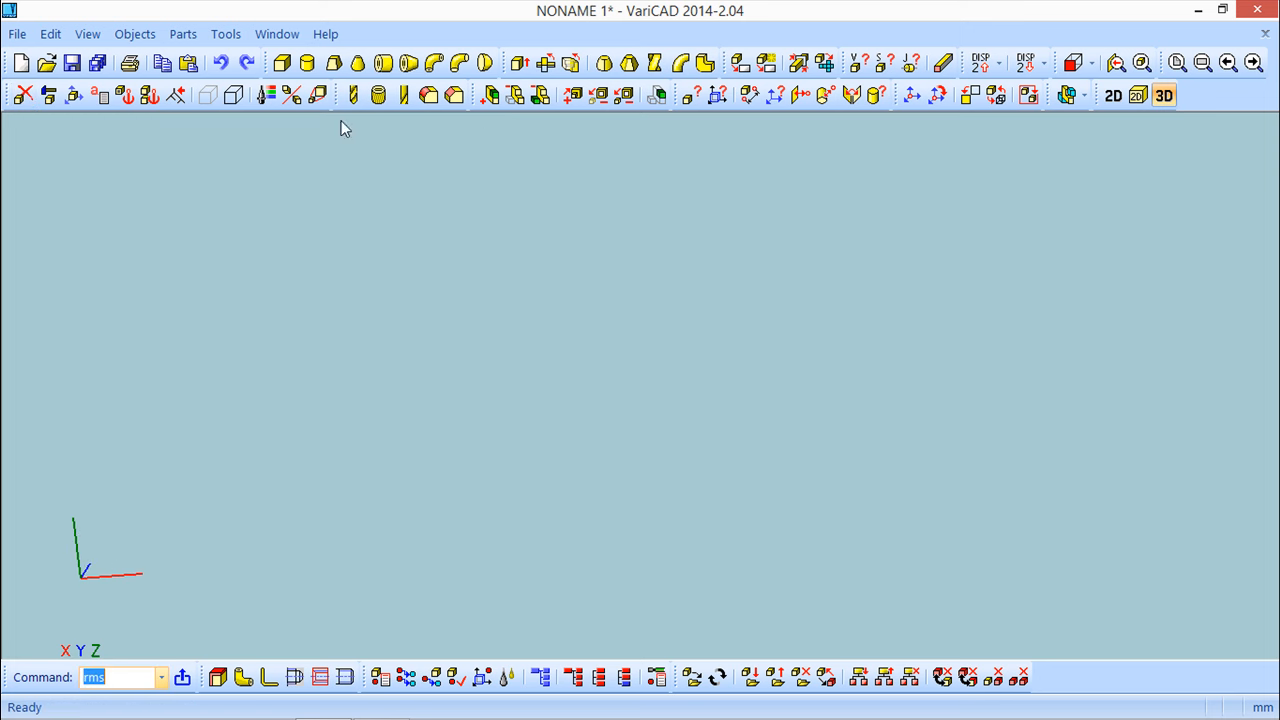
Define a solid elbow with a 135° angle, 50 mm diameter and 35 mm elbow radius.
left_click(134, 34)
left_click(459, 62)
type("135")
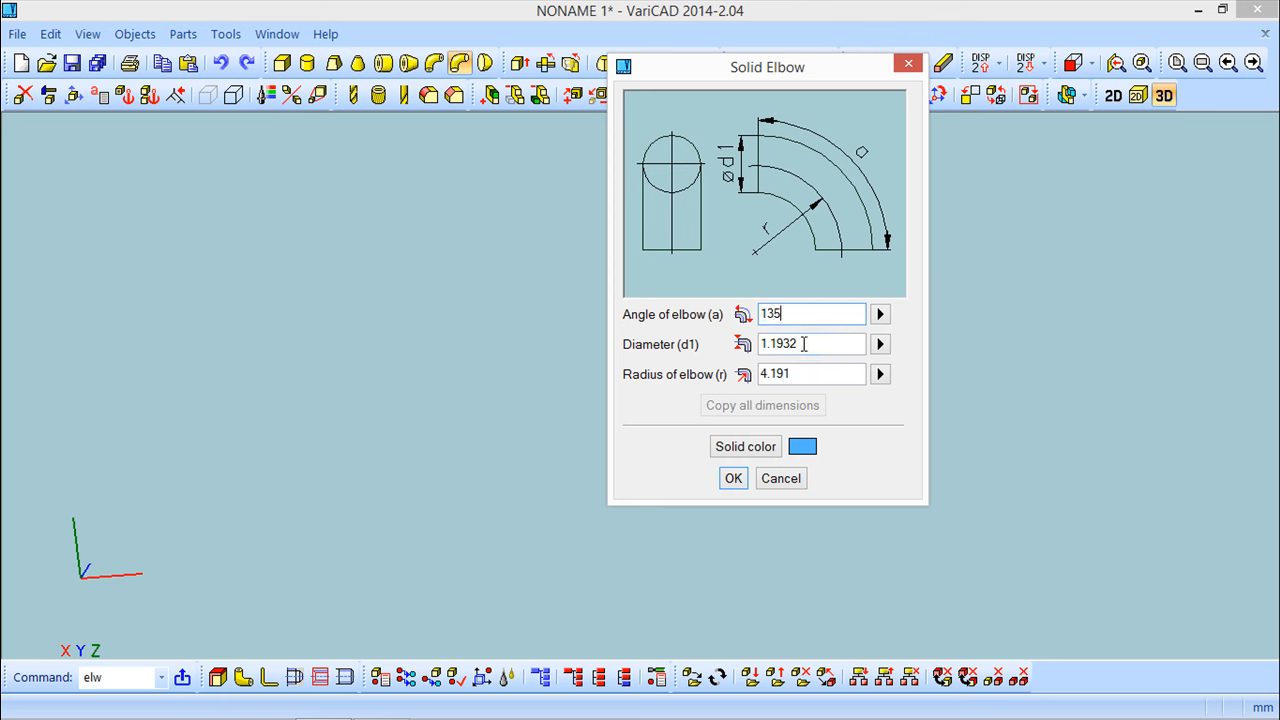
left_click_drag(804, 343, 740, 341)
type("50")
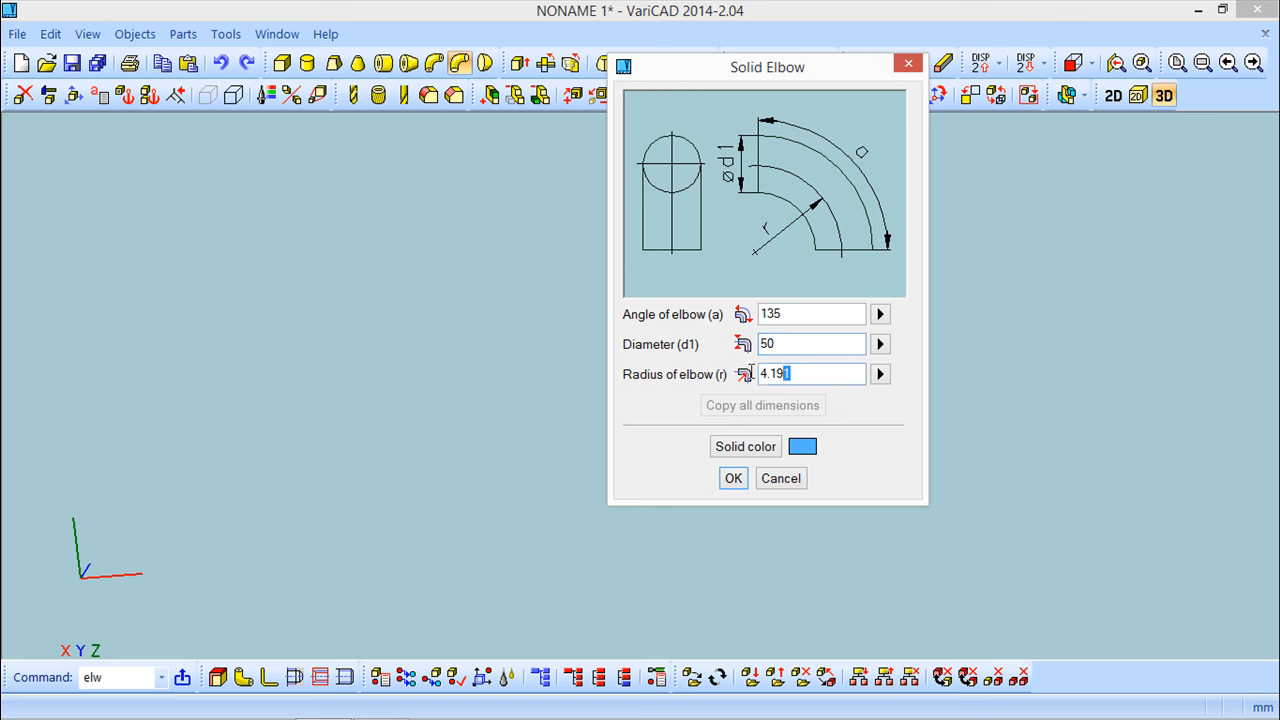
left_click_drag(791, 373, 697, 374)
type("35")
left_click(733, 478)
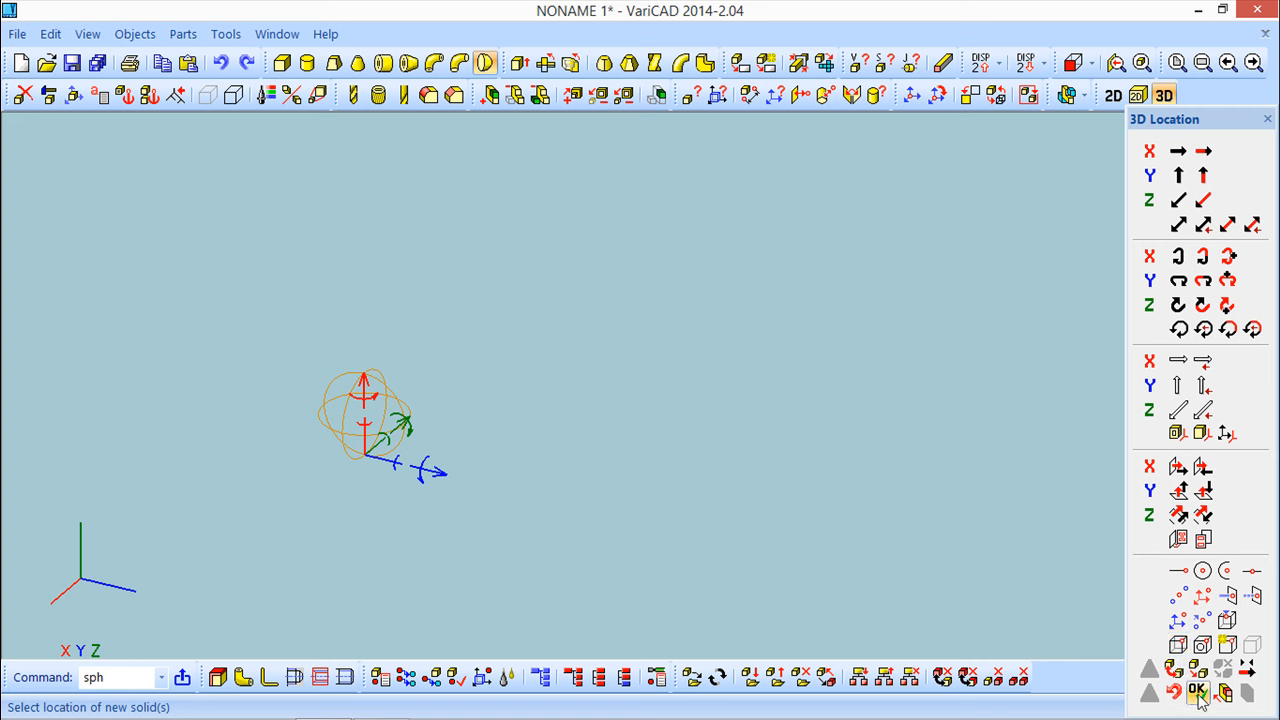
Place the uncut sphere at the default 3D location and delete it after viewing it.
left_click(1198, 692)
mouse_move(638, 372)
middle_mouse_down()
mouse_move(568, 390)
mouse_move(614, 377)
middle_mouse_up()
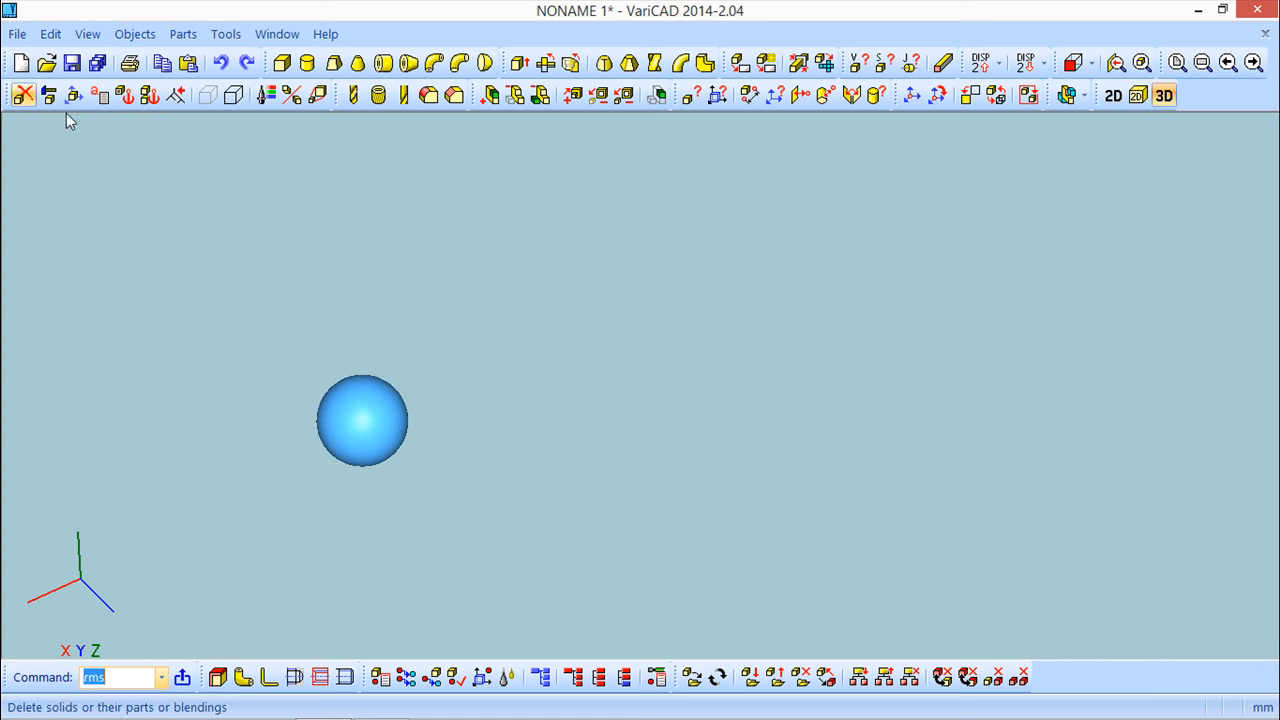
left_click(362, 420)
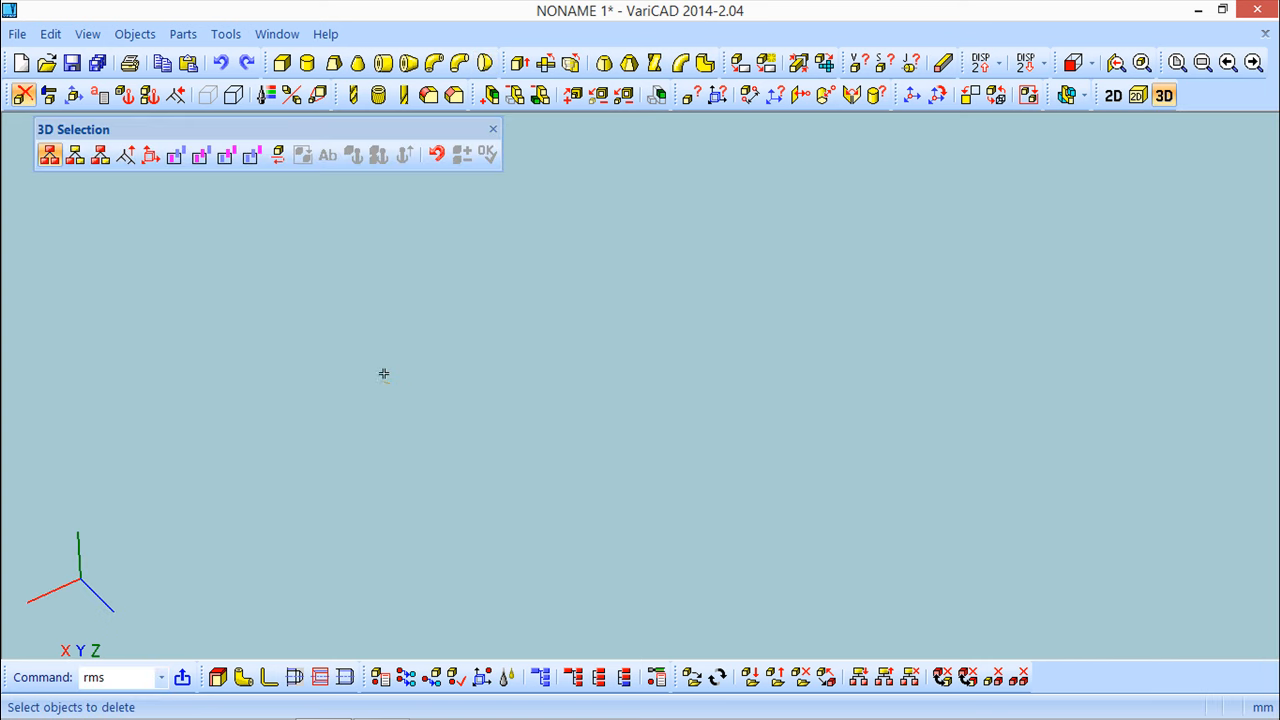
left_click(493, 130)
Create a 50 mm diameter sphere cut at left only, with a 20 mm left cut distance, at the default 3D location.
left_click(135, 34)
mouse_move(165, 84)
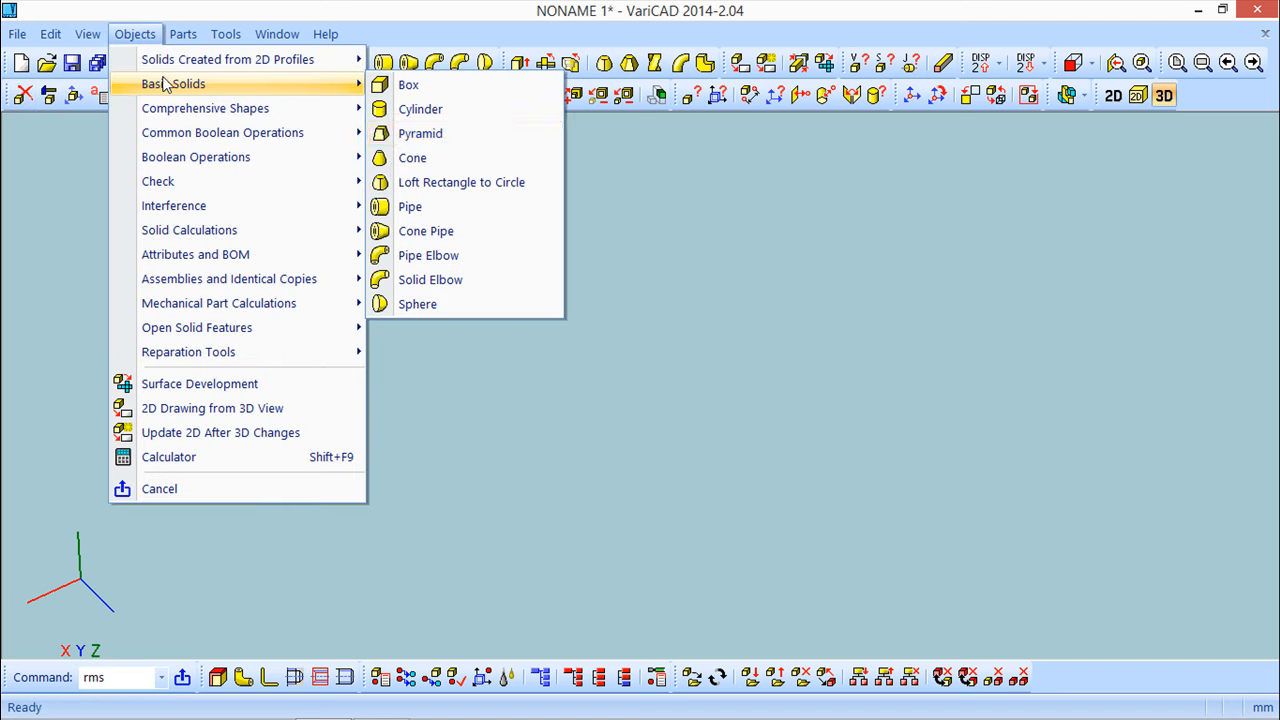
left_click(414, 306)
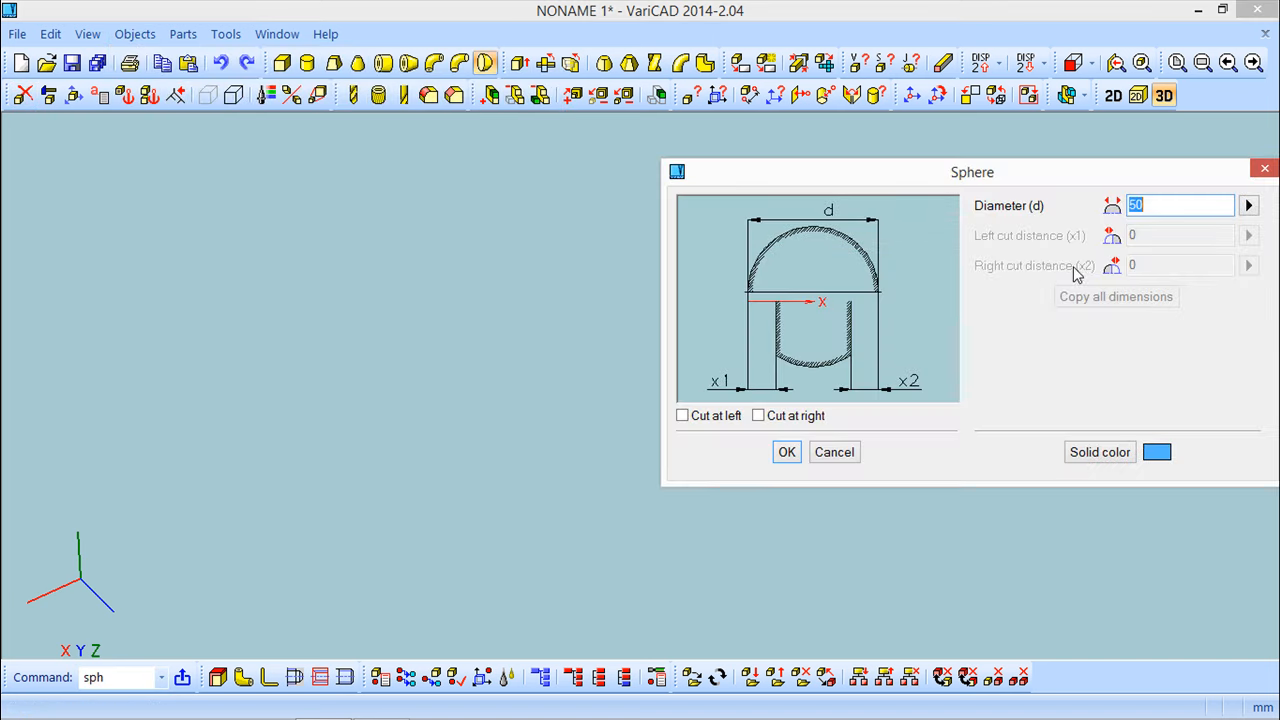
left_click(682, 415)
left_click(758, 415)
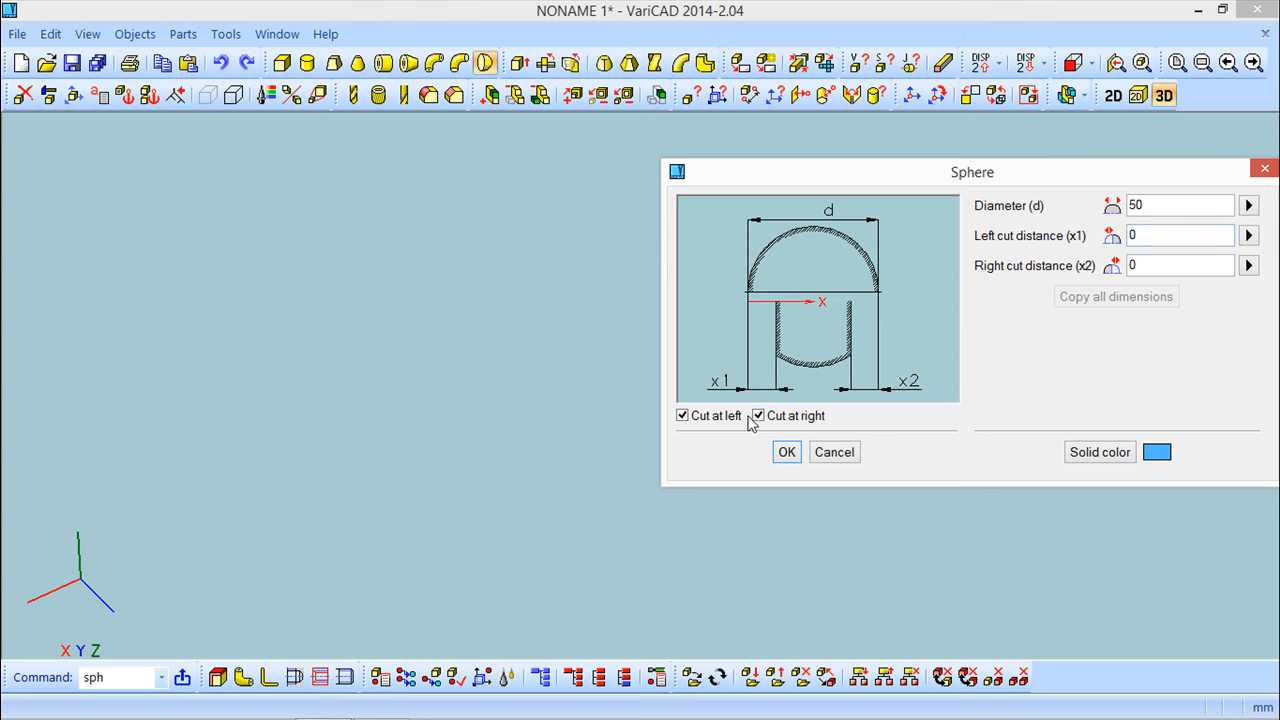
left_click(759, 416)
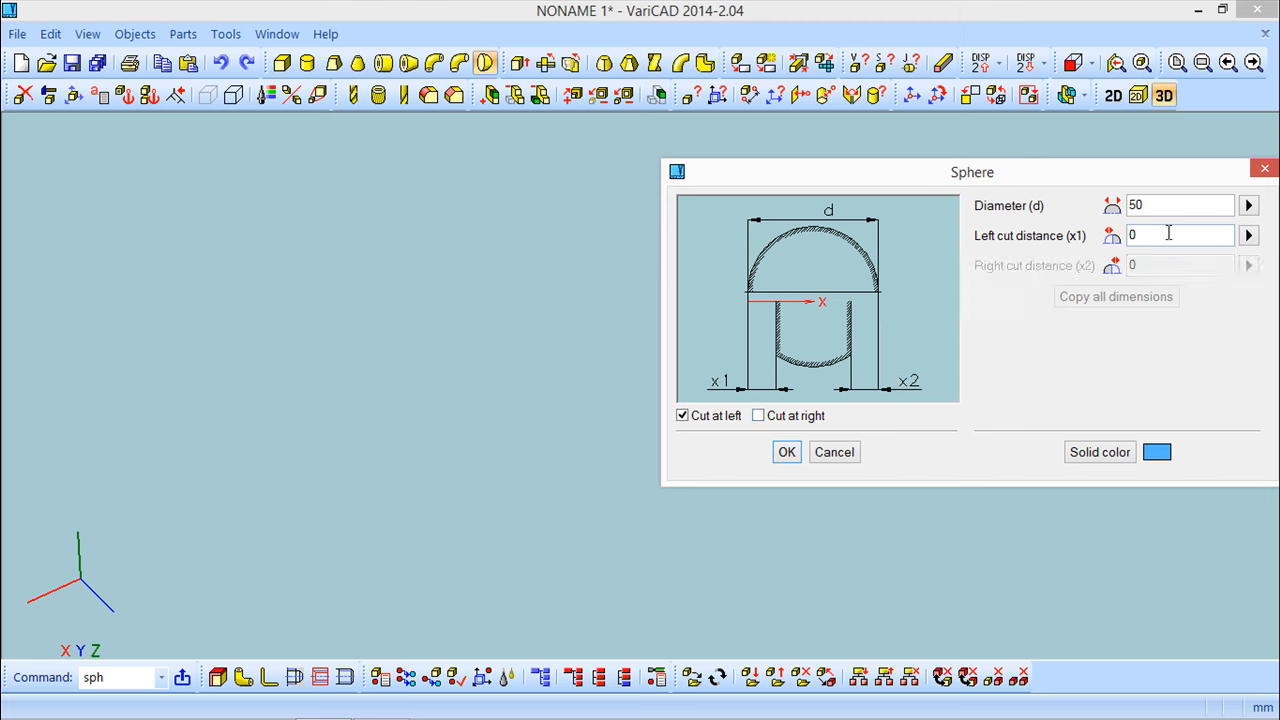
double_click(1171, 234)
type("20")
left_click(786, 452)
left_click(360, 450)
middle_click_drag(700, 400, 820, 423)
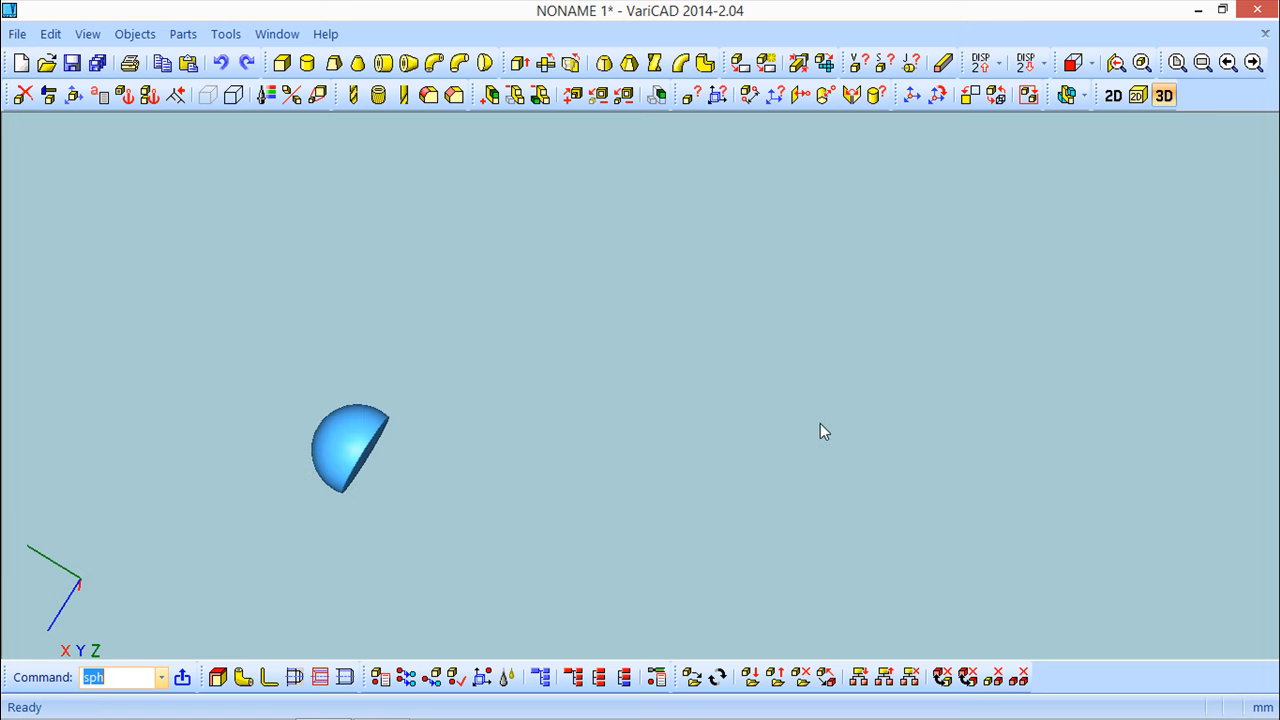
Delete the sphere that is cut on one side.
left_click(23, 95)
left_click(352, 440)
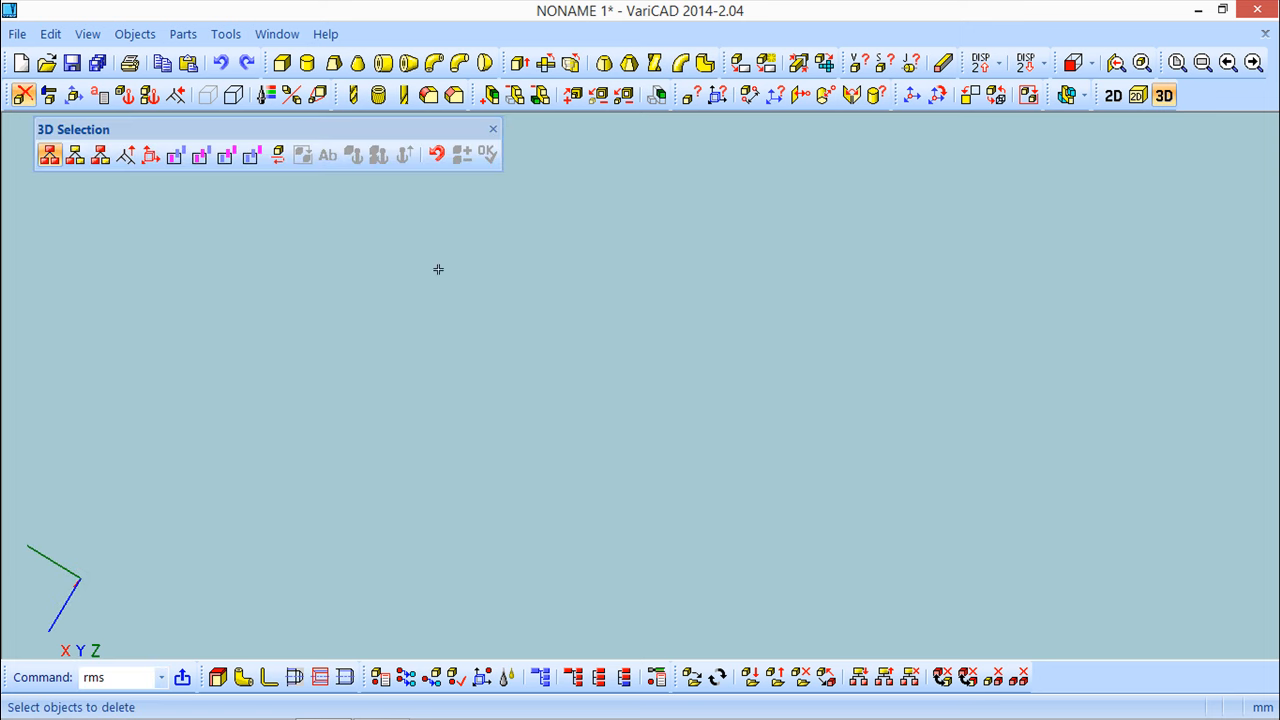
left_click(493, 129)
Create a 50 mm sphere cut at both left and right, with a 10 mm right cut distance, at the default 3D location.
left_click(135, 34)
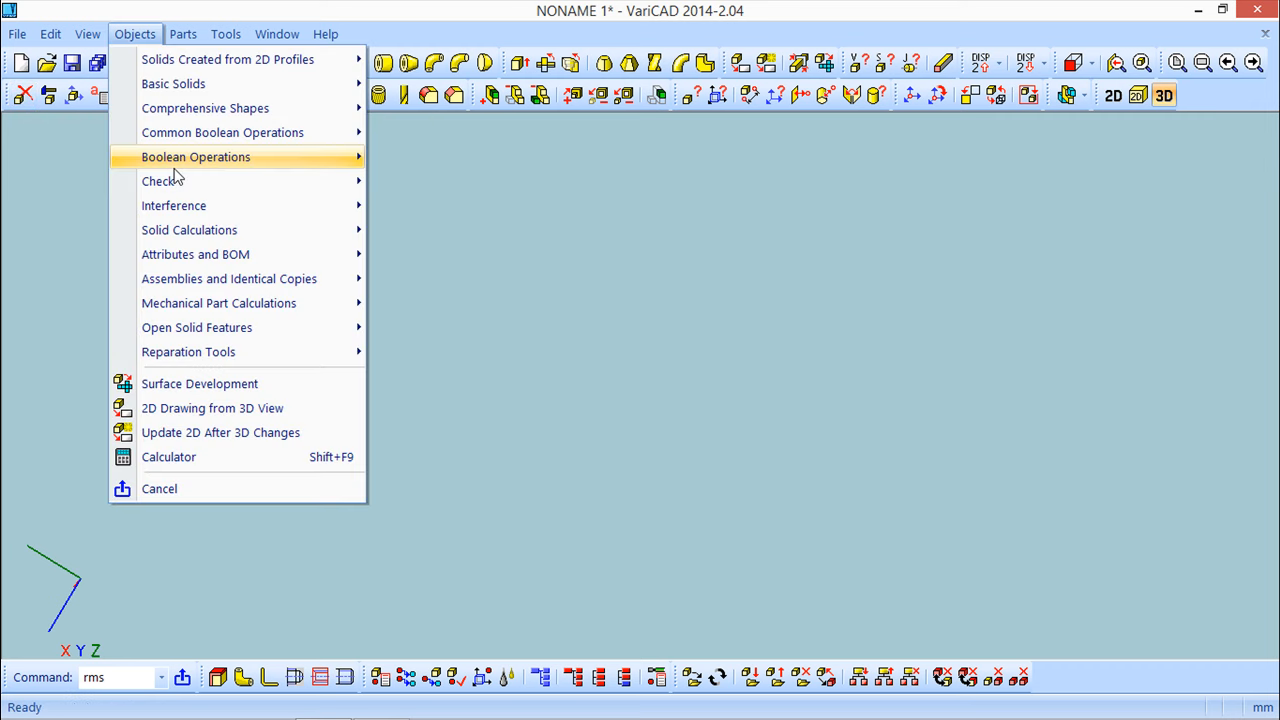
mouse_move(186, 83)
left_click(424, 304)
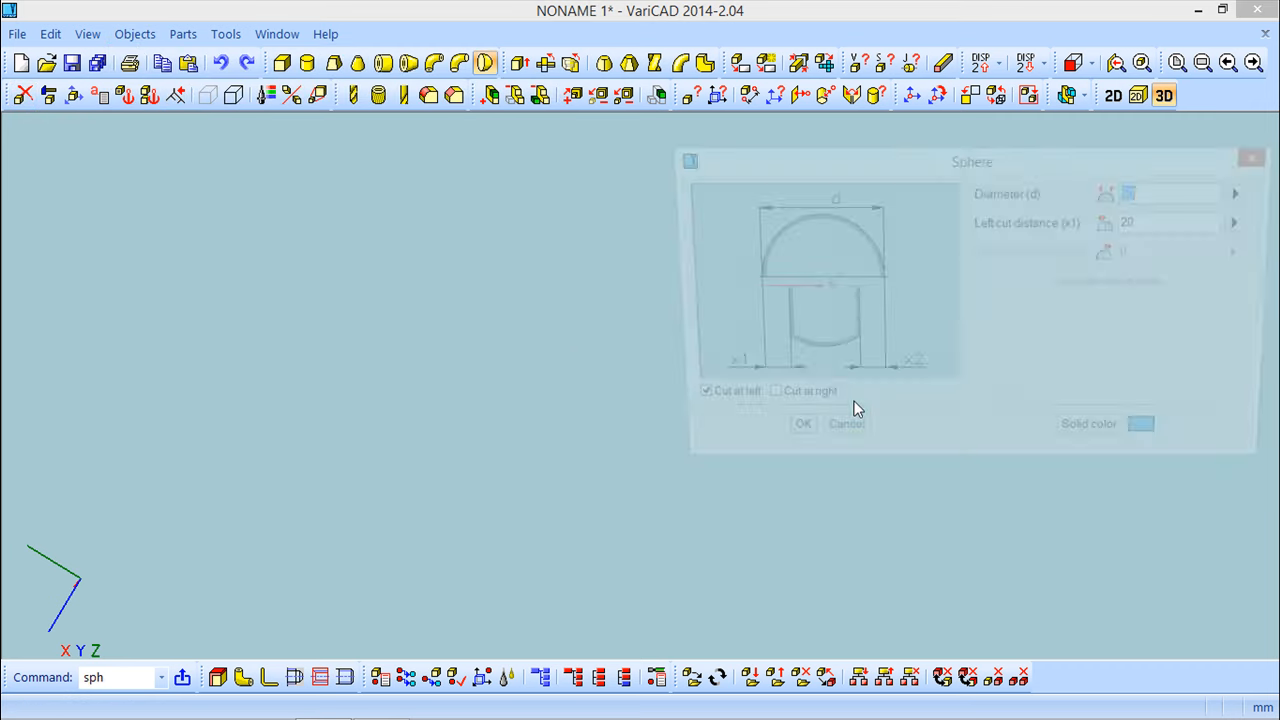
left_click(758, 402)
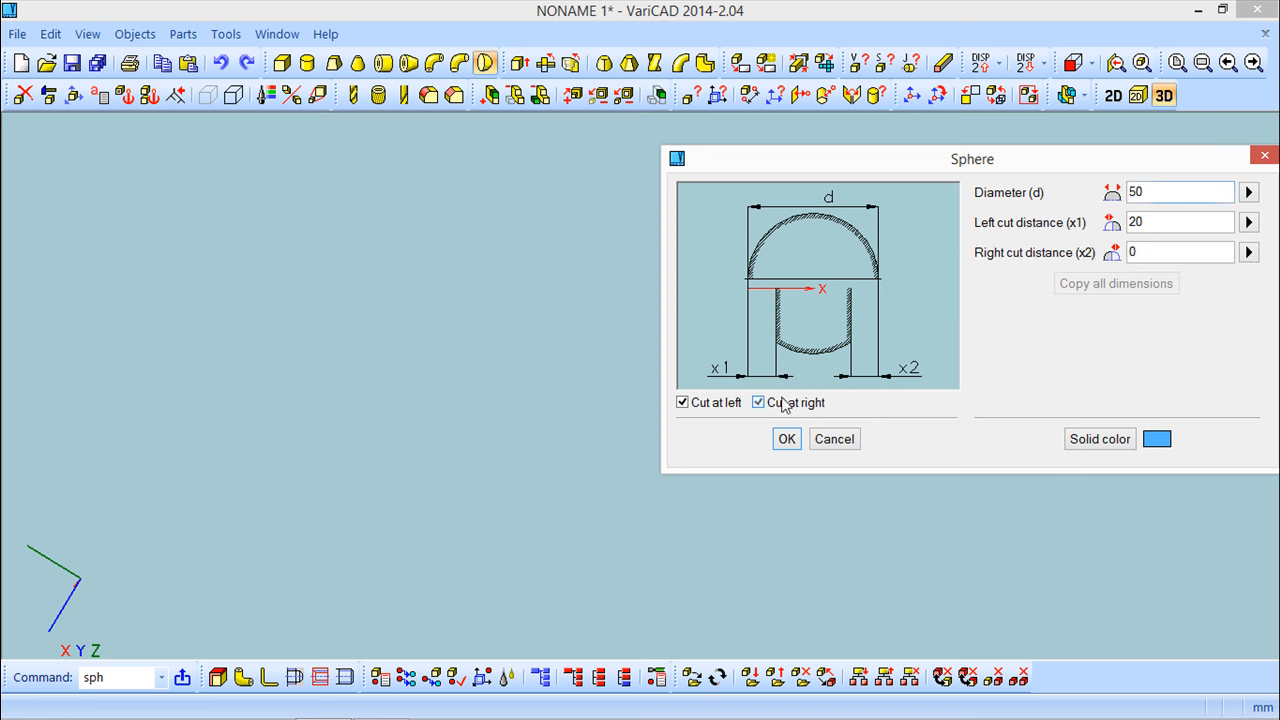
left_click(1157, 252)
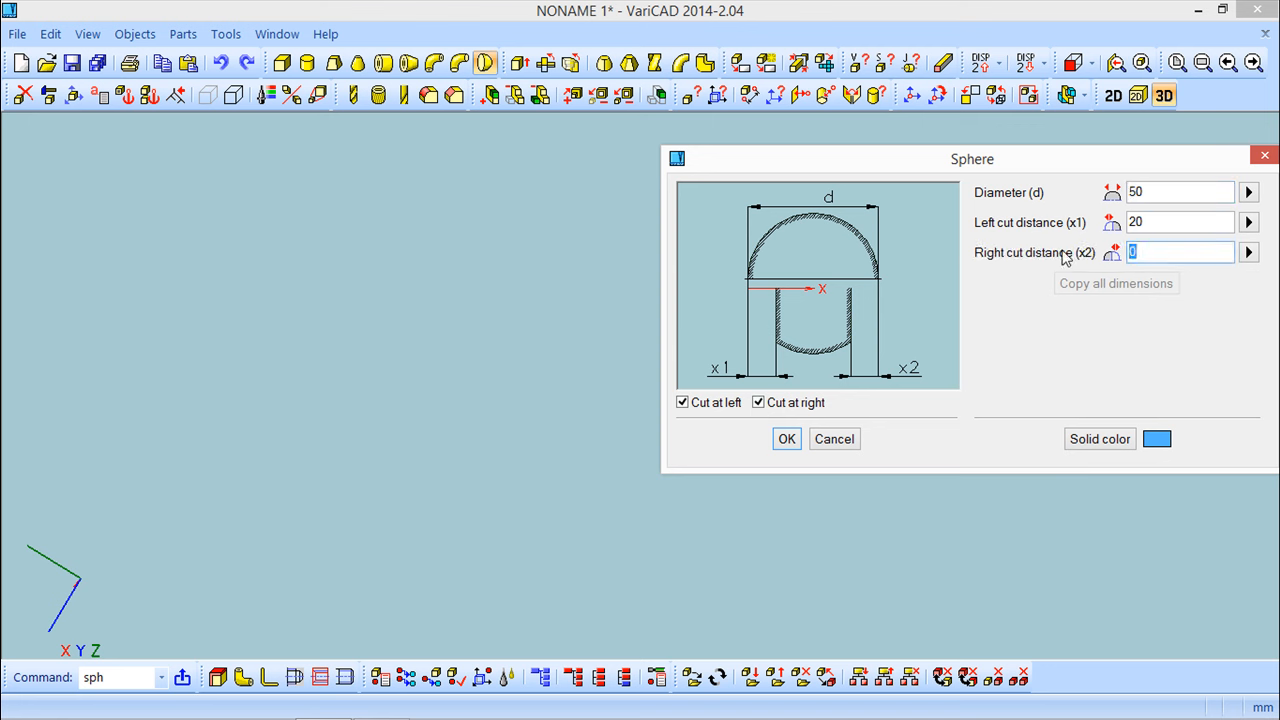
type("10")
left_click(785, 439)
mouse_move(520, 406)
middle_mouse_down()
mouse_move(494, 383)
mouse_move(531, 397)
mouse_move(623, 383)
mouse_move(651, 394)
mouse_move(589, 369)
mouse_move(603, 393)
mouse_move(560, 404)
mouse_move(680, 382)
mouse_move(640, 350)
mouse_move(577, 352)
mouse_move(603, 370)
mouse_move(743, 336)
mouse_move(706, 265)
mouse_move(615, 270)
mouse_move(626, 251)
mouse_move(517, 192)
middle_mouse_up()
left_click(1197, 690)
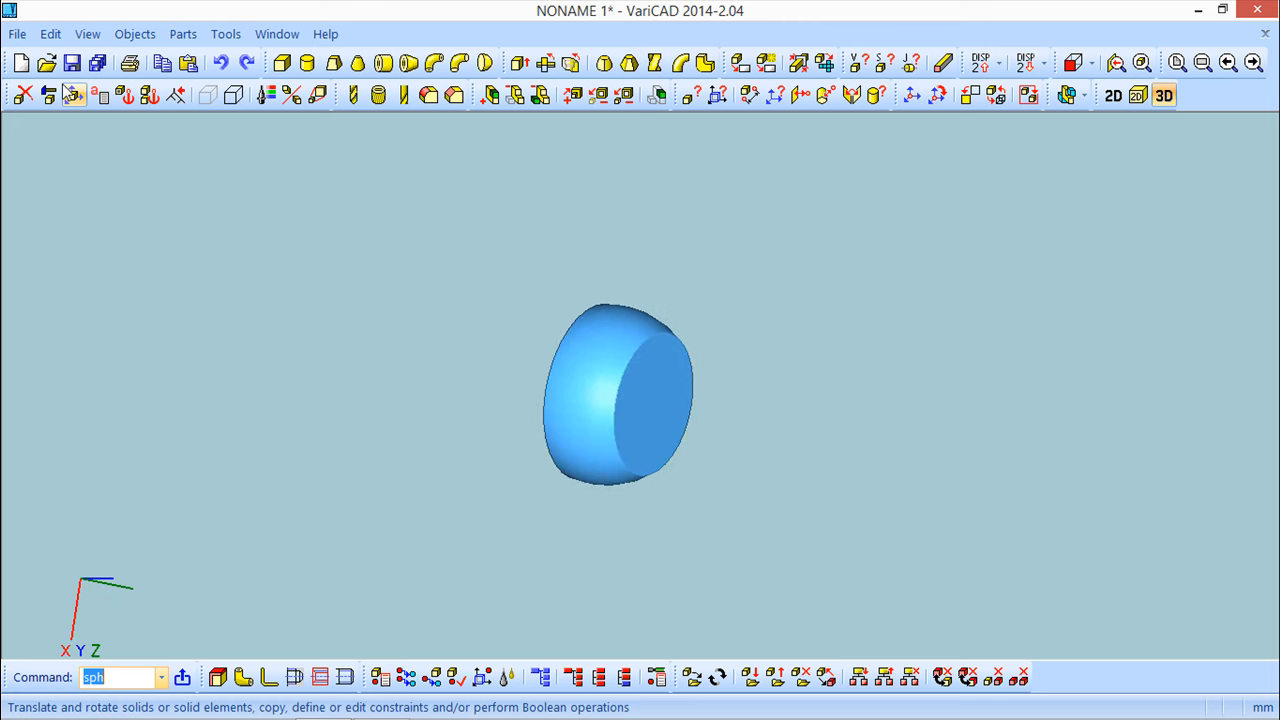
Delete the sphere that is cut on both sides.
left_click(22, 96)
left_click(641, 343)
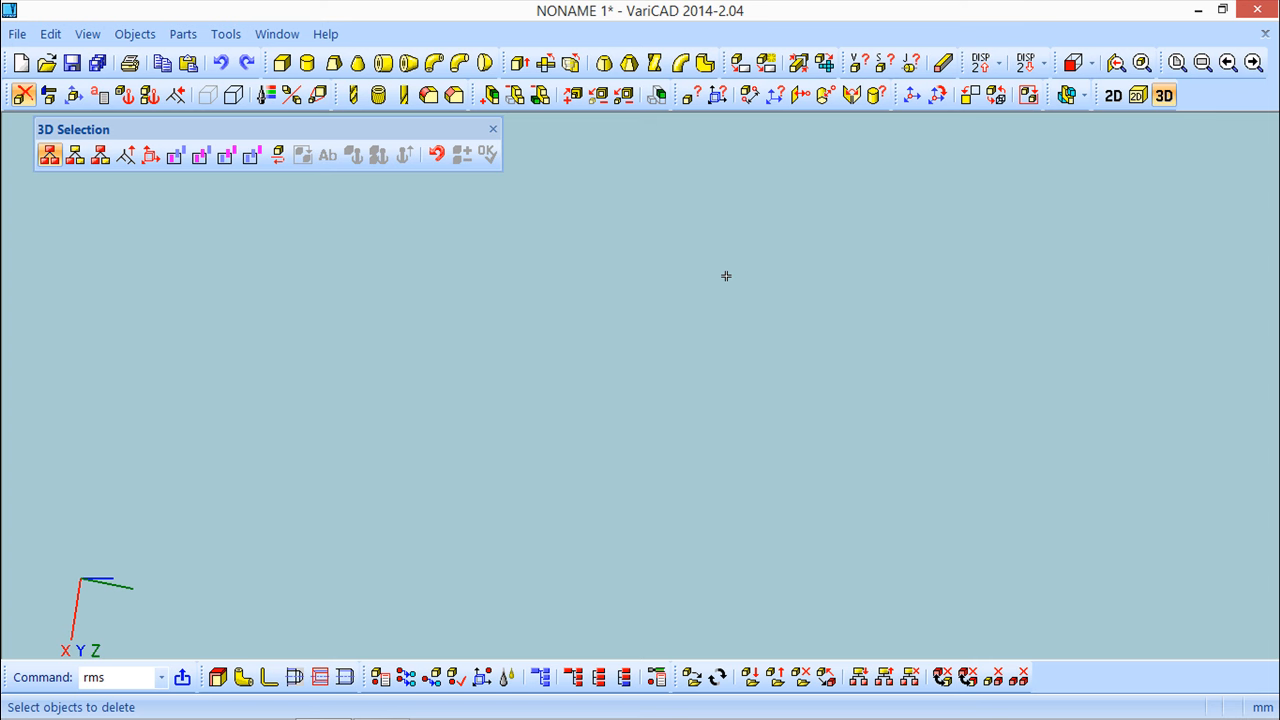
left_click(492, 129)
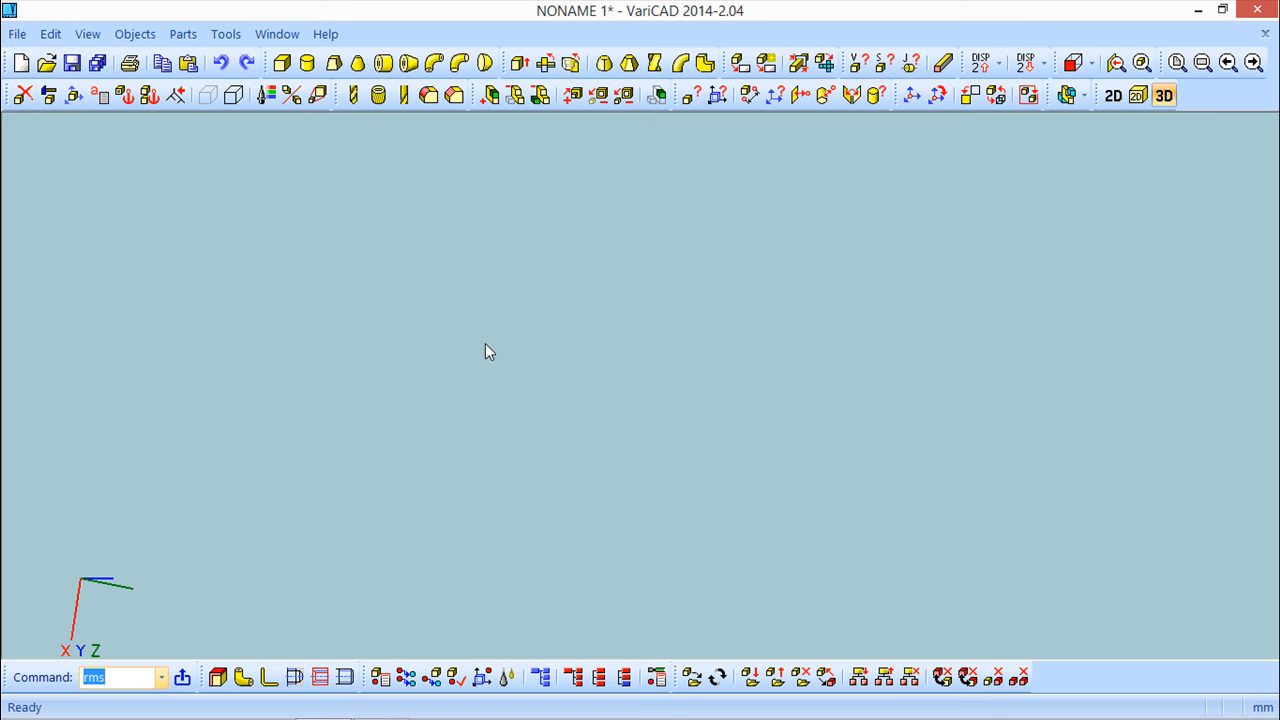